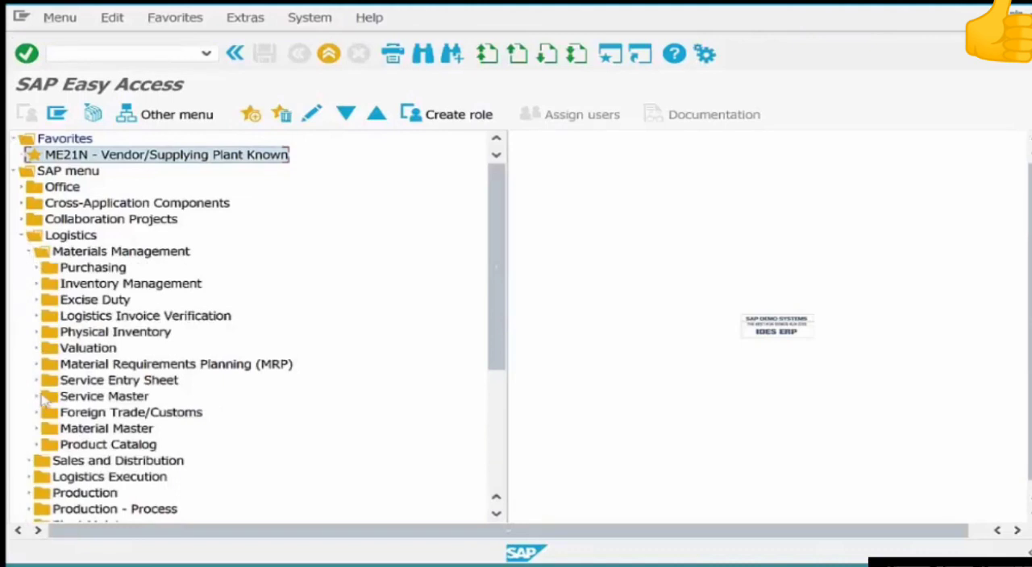
Open the AC03 Service Master transaction from the Service folder under Materials Management's Service Master.
click(37, 398)
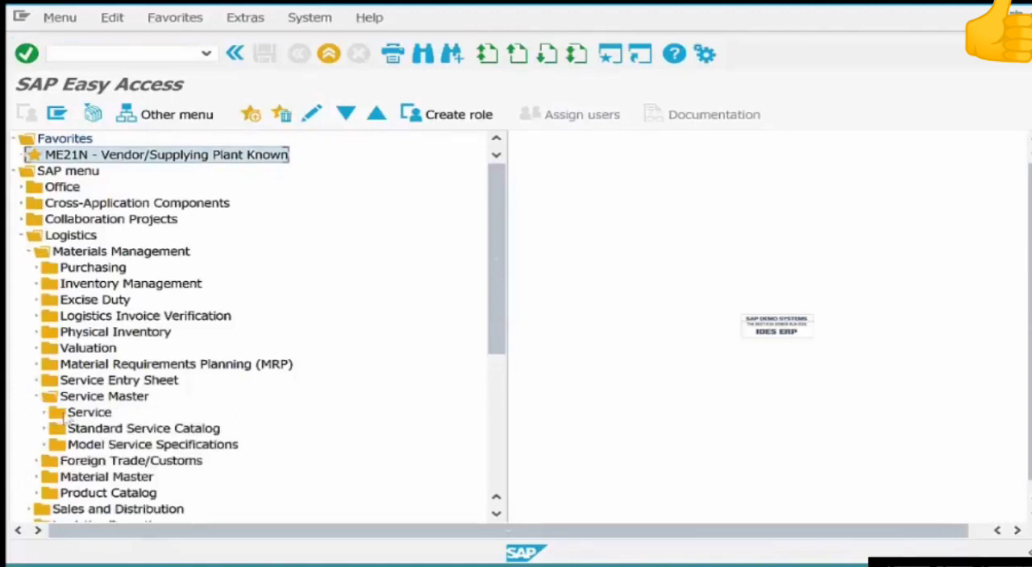
click(45, 413)
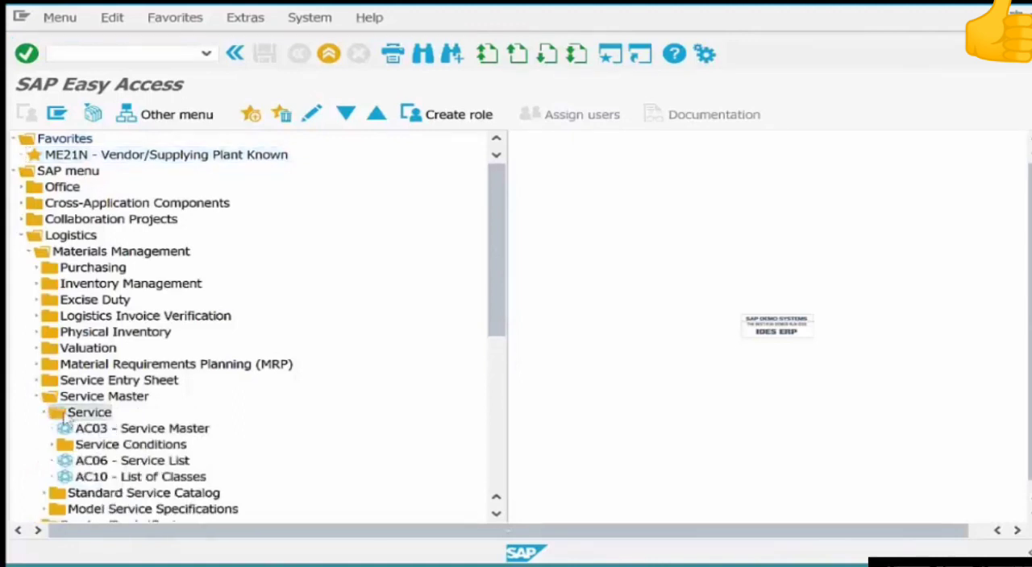
click(200, 431)
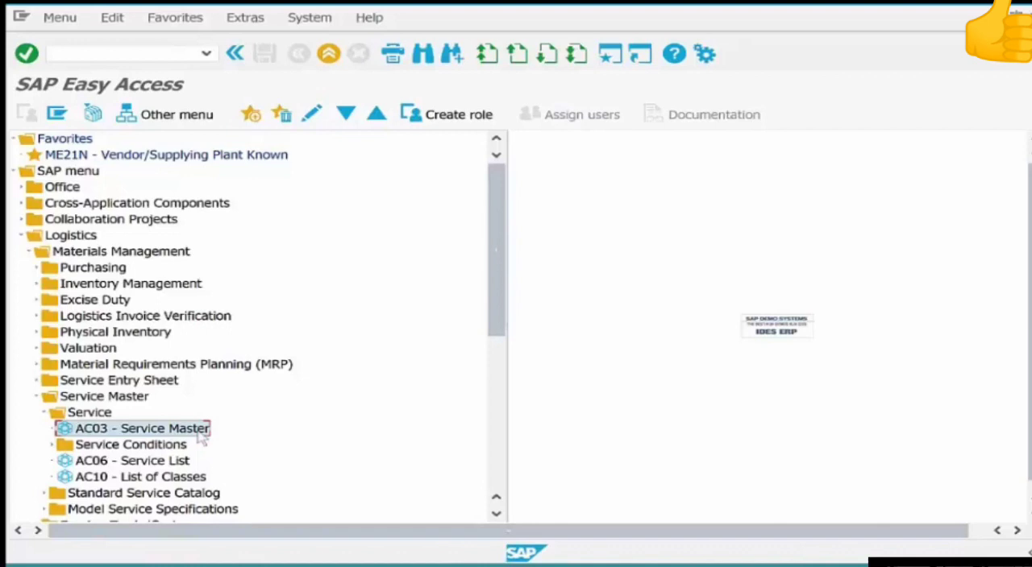
double_click(200, 433)
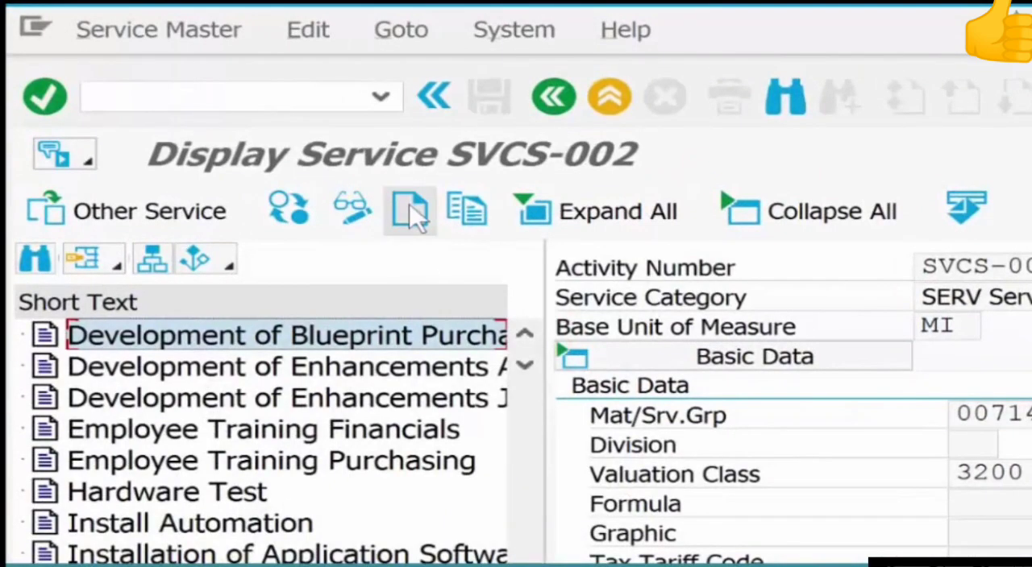
Start a new service master record with activity number ELECSERV-01 and service category SERV Service: purchasing.
click(410, 211)
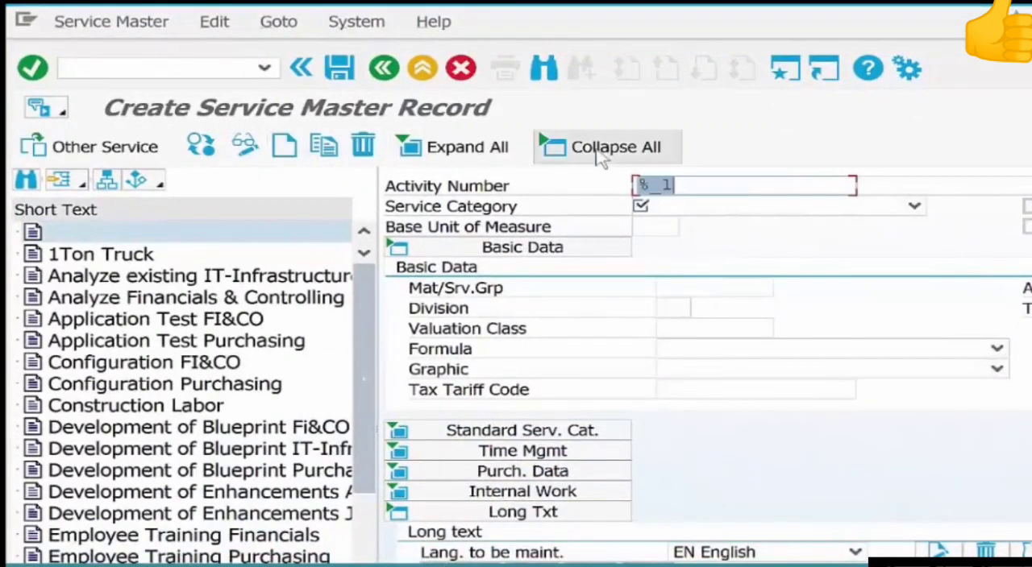
text(EL)
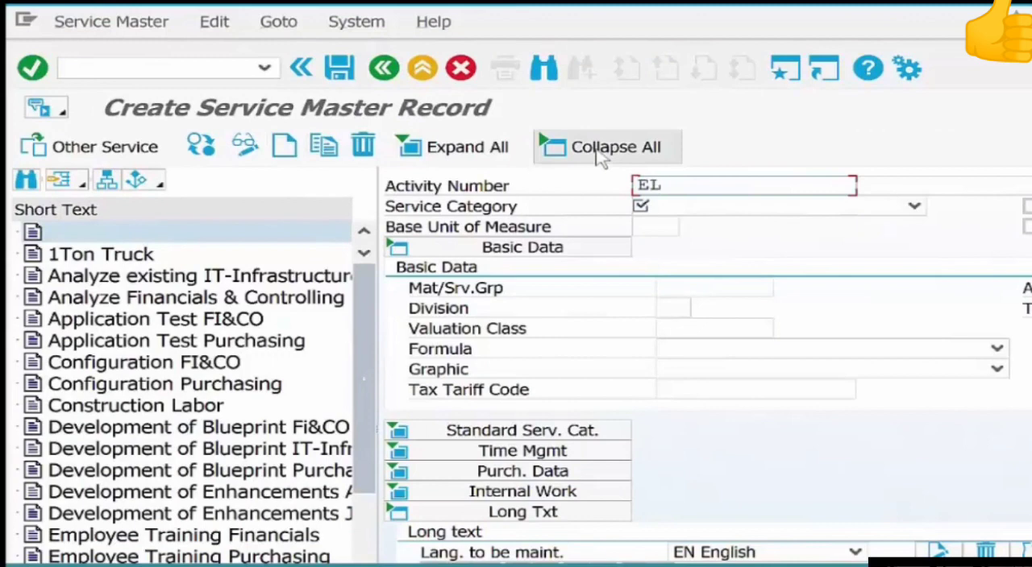
text(ECserc)
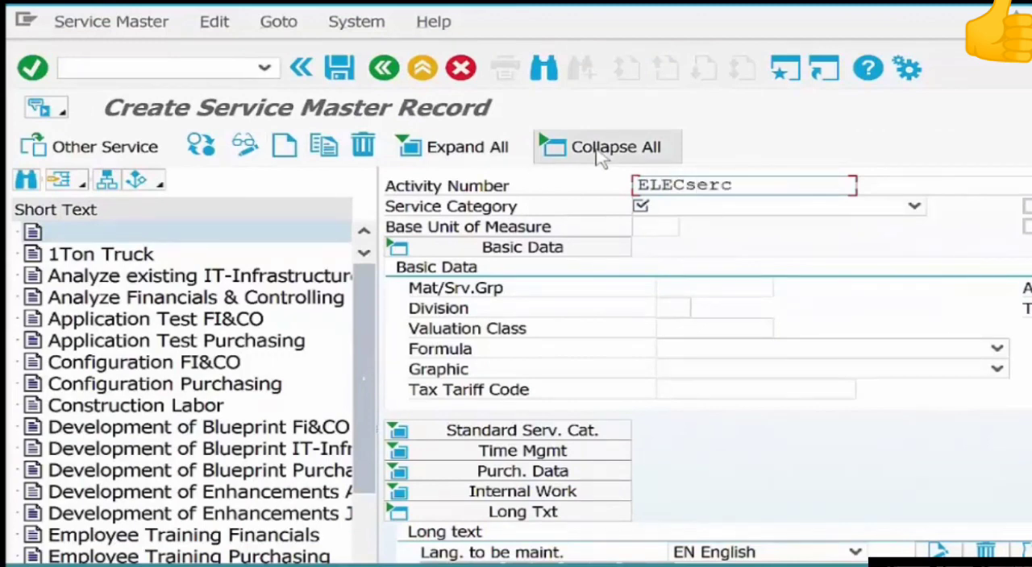
key(BackSpace)
text(v-01)
key(Return)
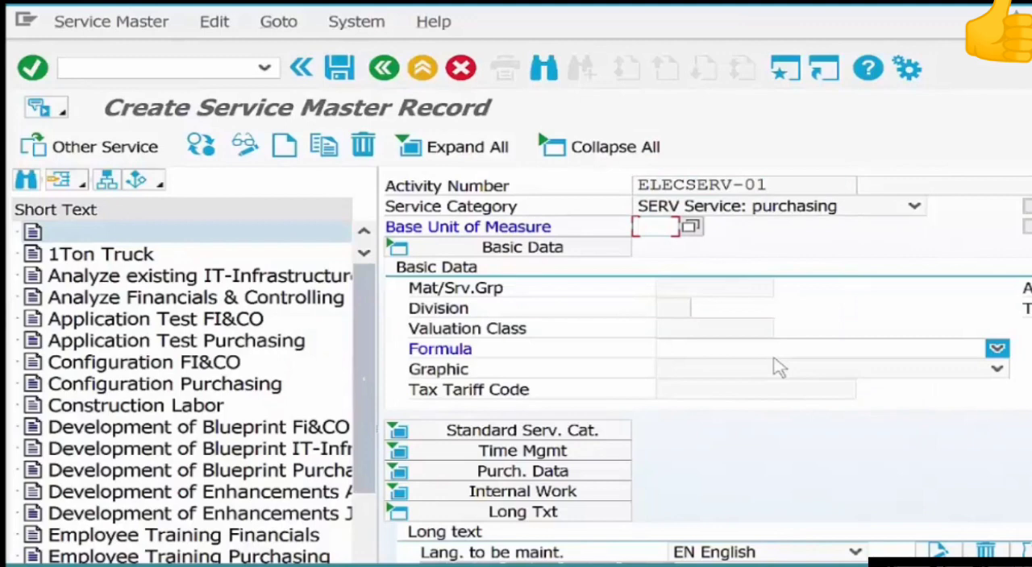
Set the service's base unit of measure to HR and its short text to "Basic Electrical Services".
text(hr)
key(Return)
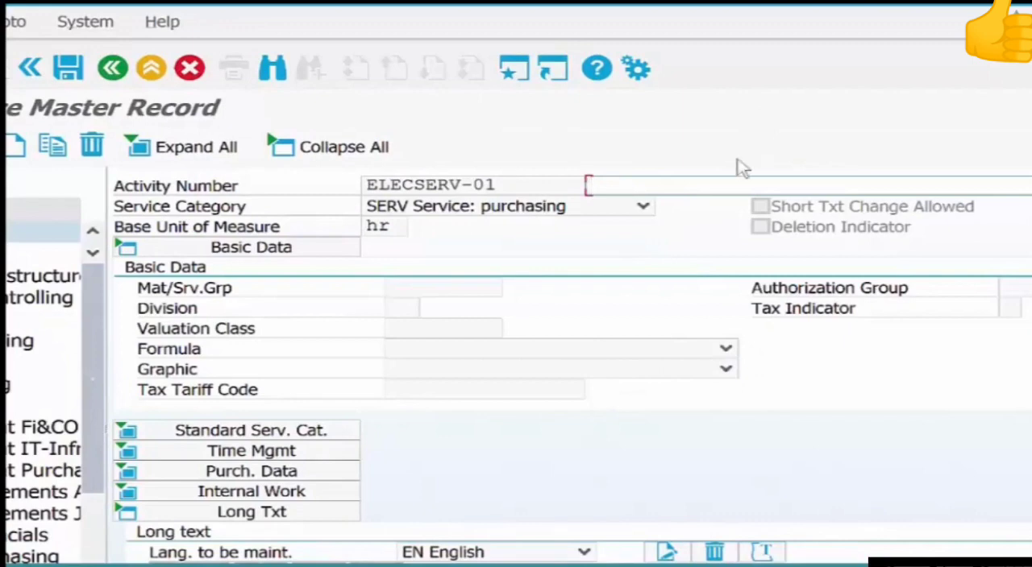
text(Basic Electrical Services)
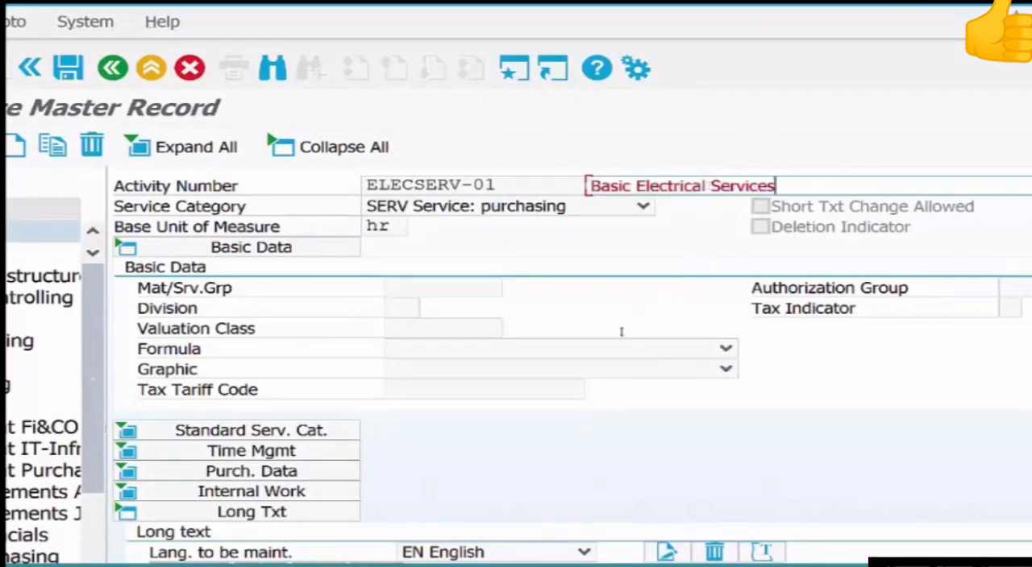
key(Return)
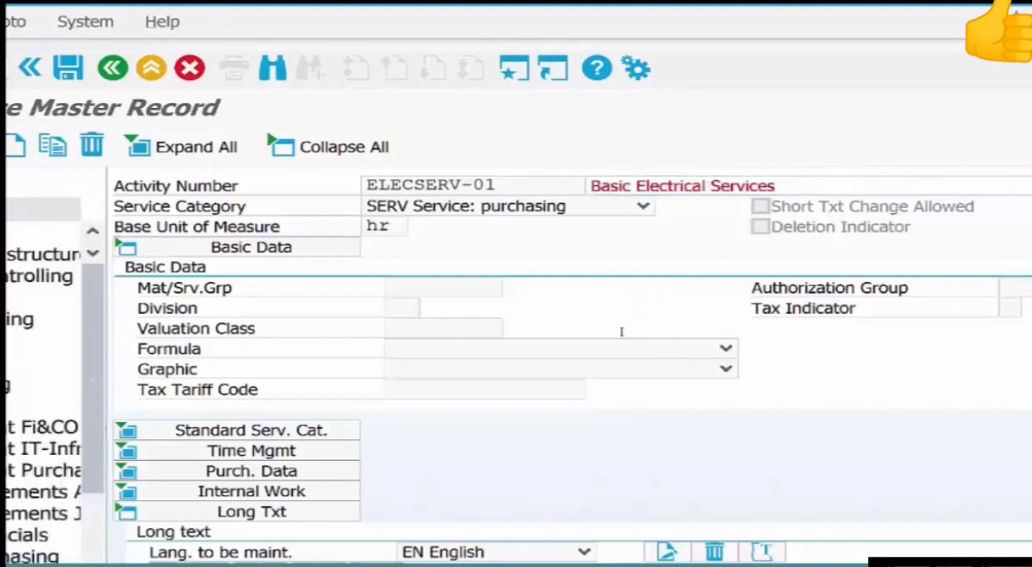
Assign valuation class 3200 Services to the basic electrical service and save the record.
click(432, 325)
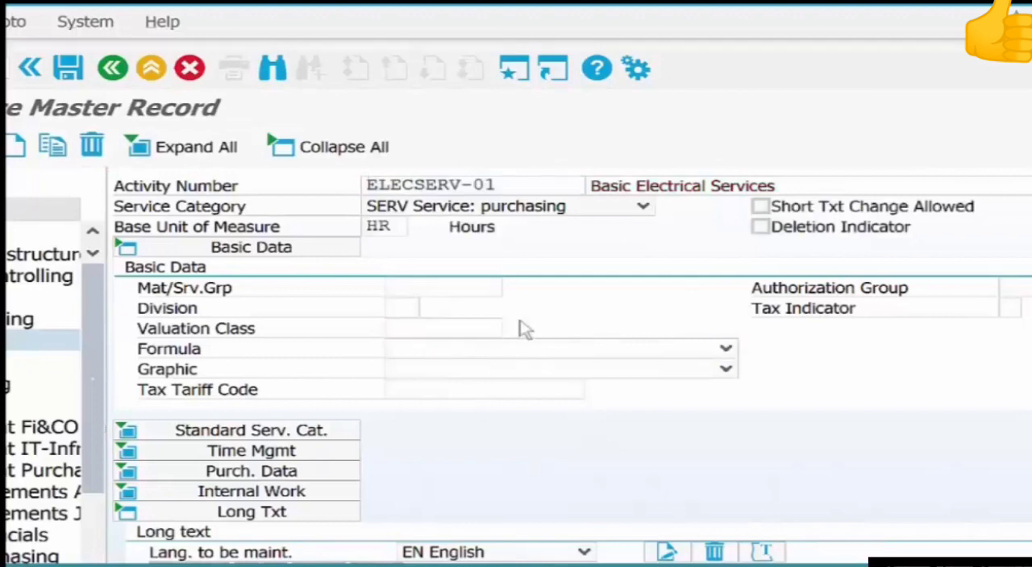
key(F4)
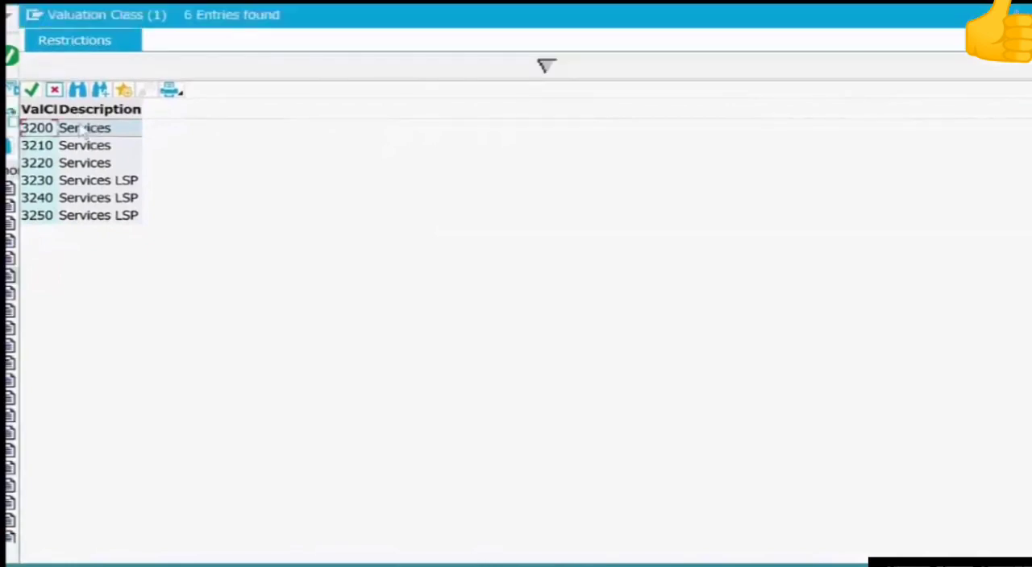
double_click(83, 129)
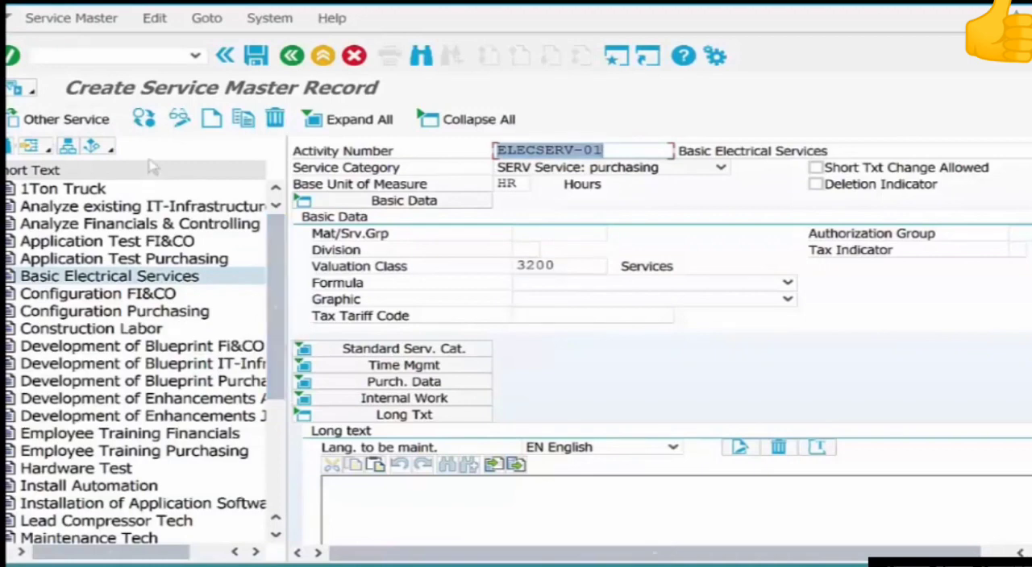
click(261, 61)
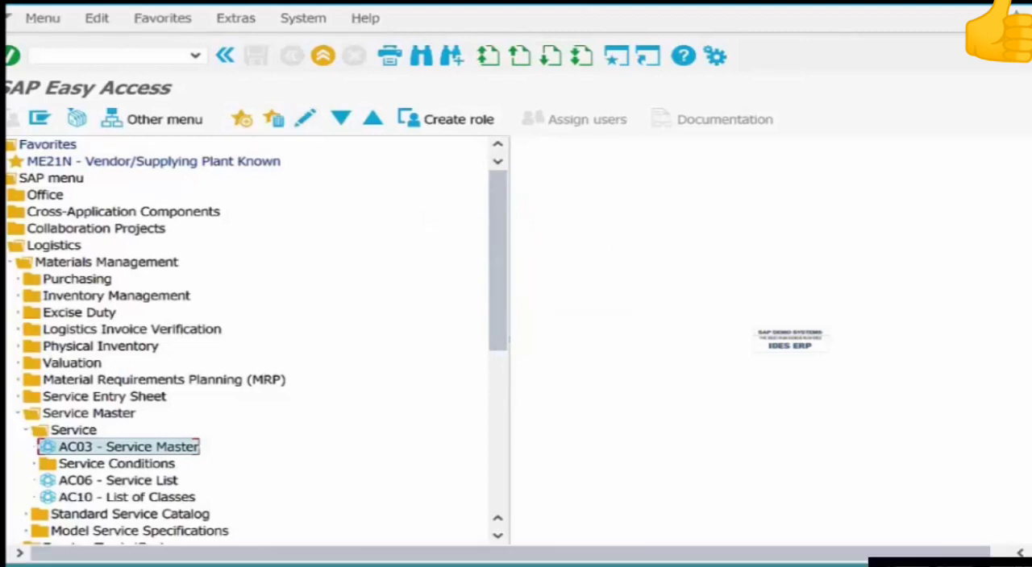
Reopen the AC03 Service Master transaction and copy service ELECSERV-01 into a new record.
double_click(167, 449)
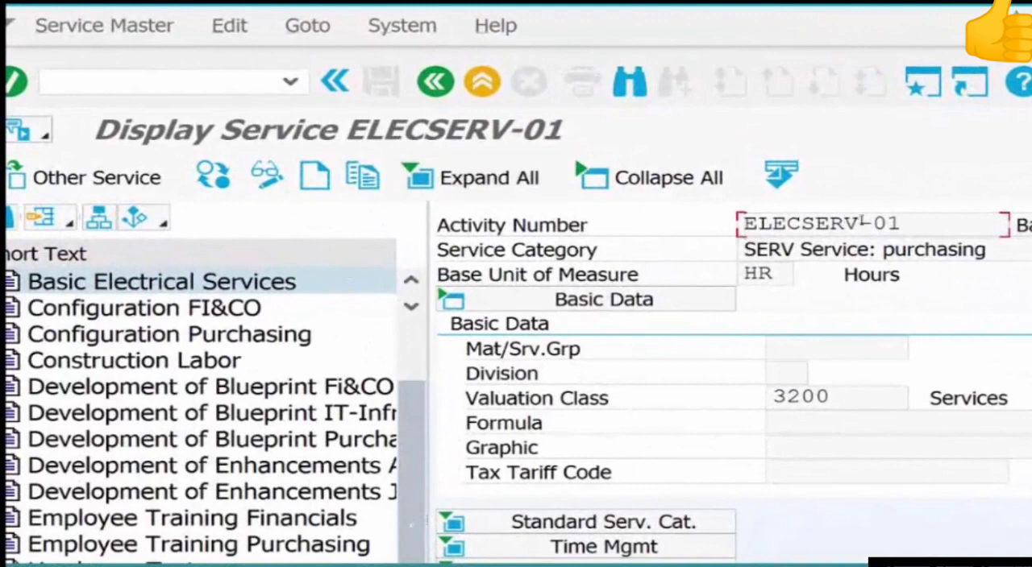
drag(931, 230, 717, 237)
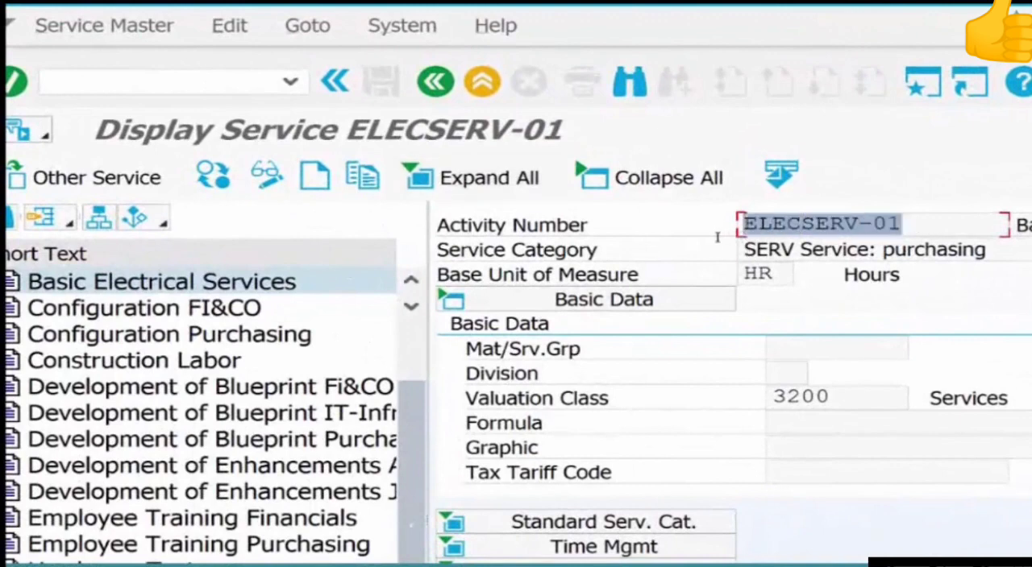
click(361, 179)
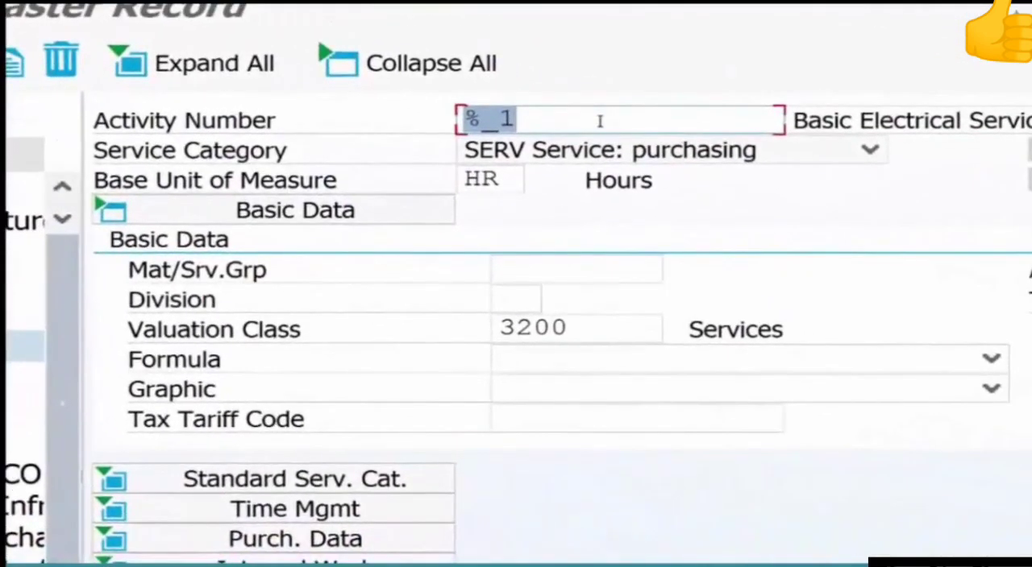
Enter ElecServ-02 as the copied service's activity number.
text(EL)
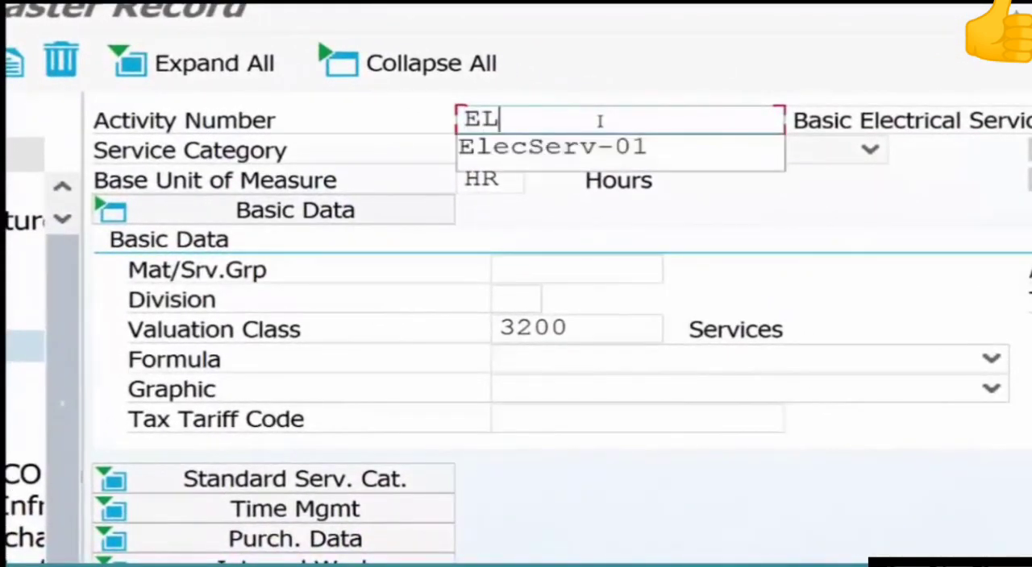
text(E)
key(Down)
key(Return)
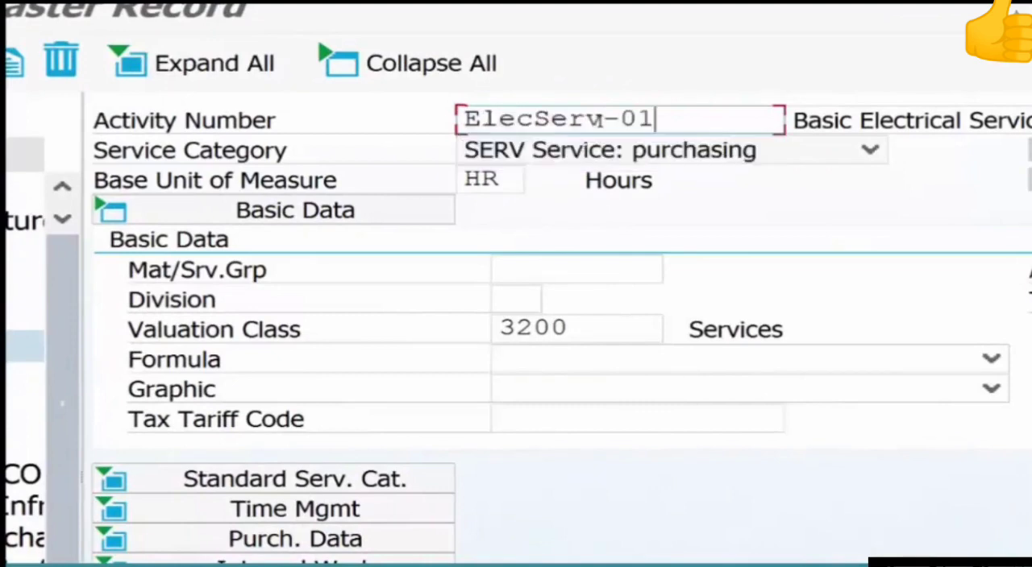
key(BackSpace)
text(2)
key(Tab)
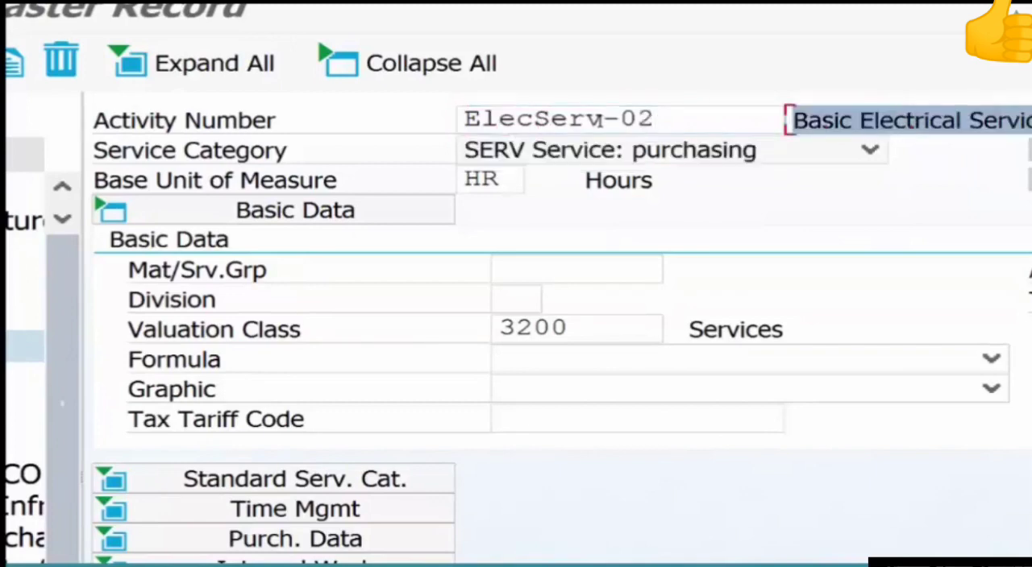
Change the copied service's short text to "Advanced Electrical Services" and save the record.
click(849, 121)
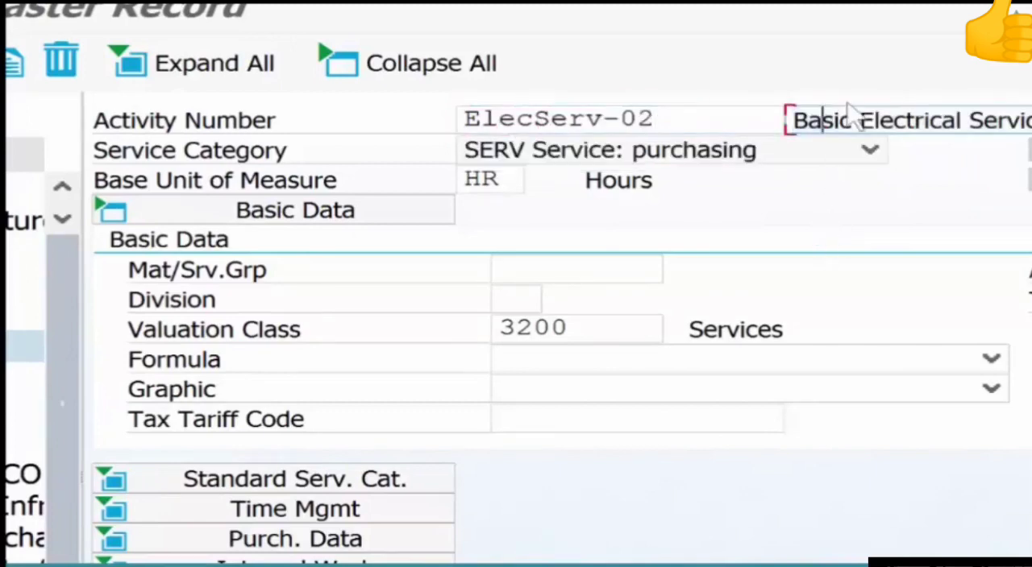
drag(852, 120, 746, 129)
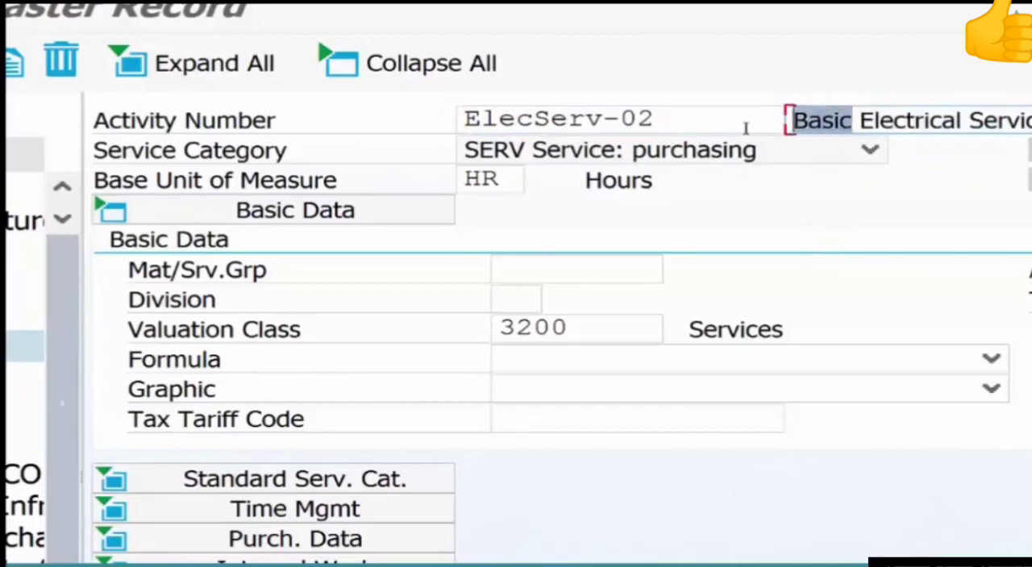
key(BackSpace)
text(Adv)
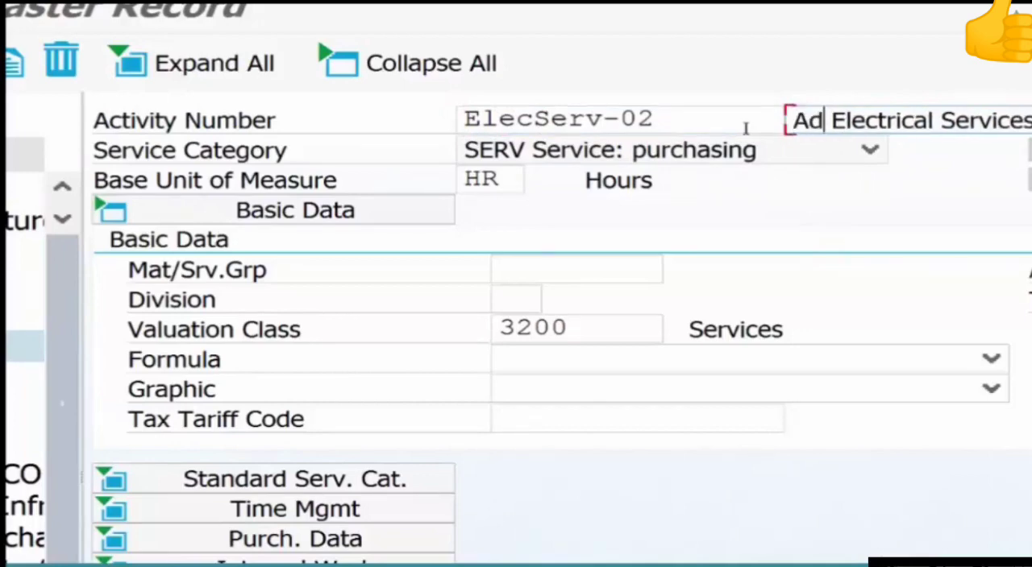
text(anced)
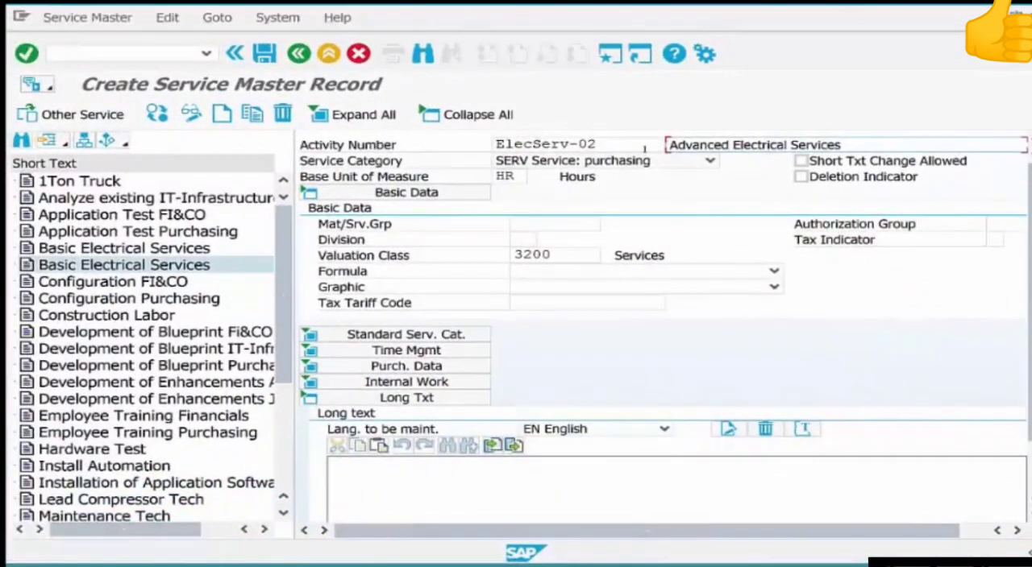
key(Return)
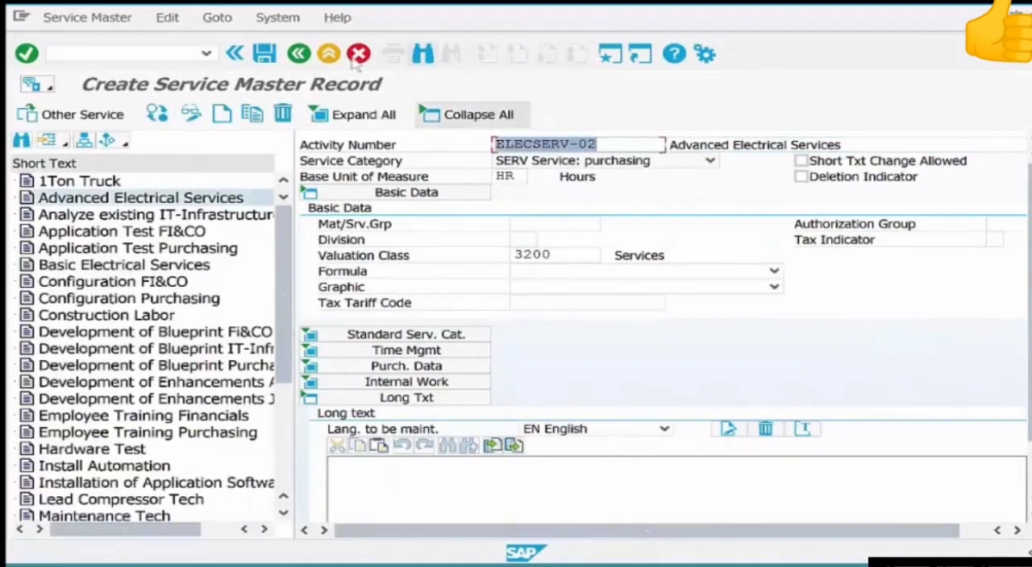
click(264, 53)
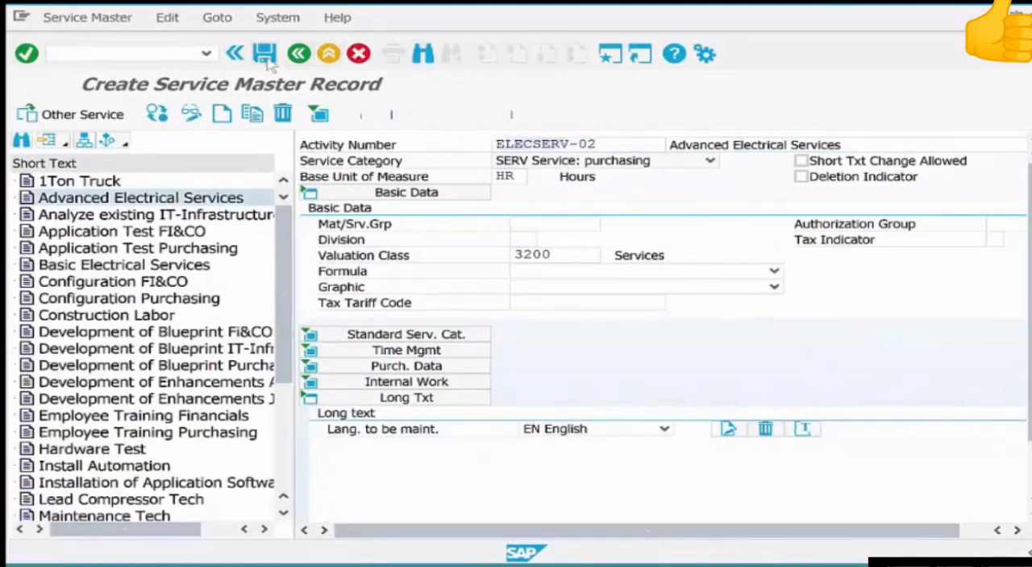
Reopen AC03 Service Master and copy service ELECSERV-02 into a new record with activity number Labor-01.
double_click(179, 433)
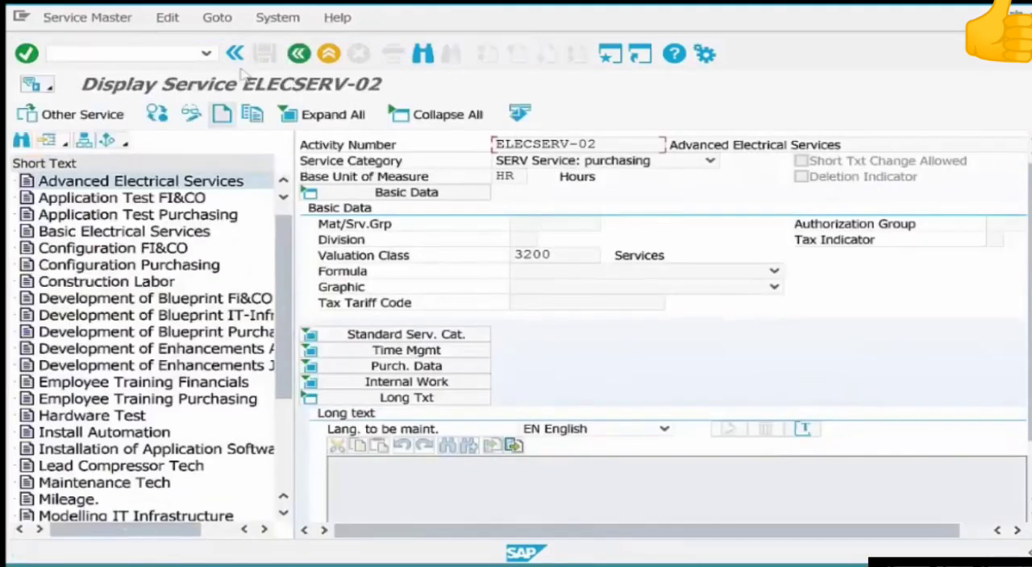
click(254, 113)
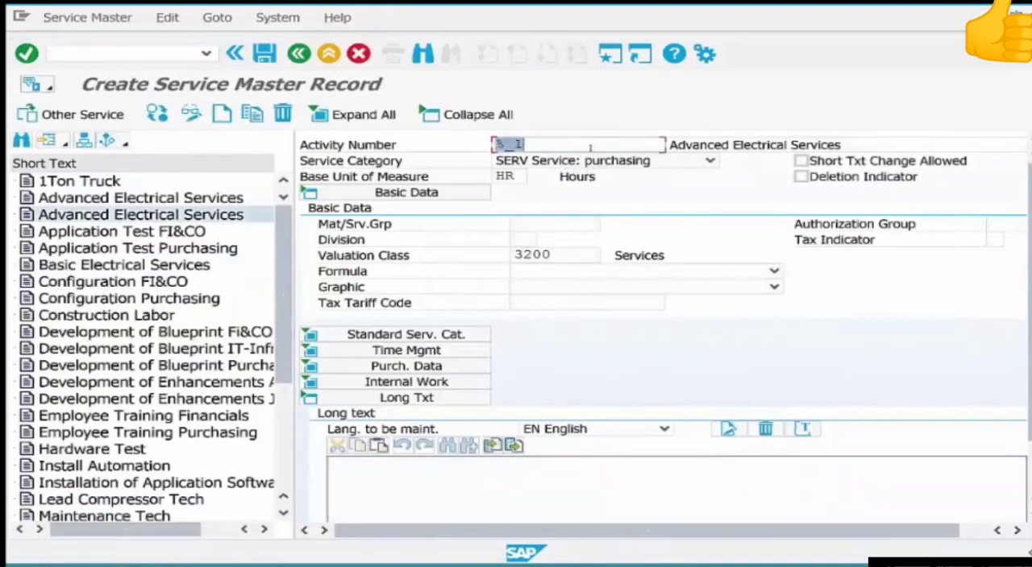
text(Labo)
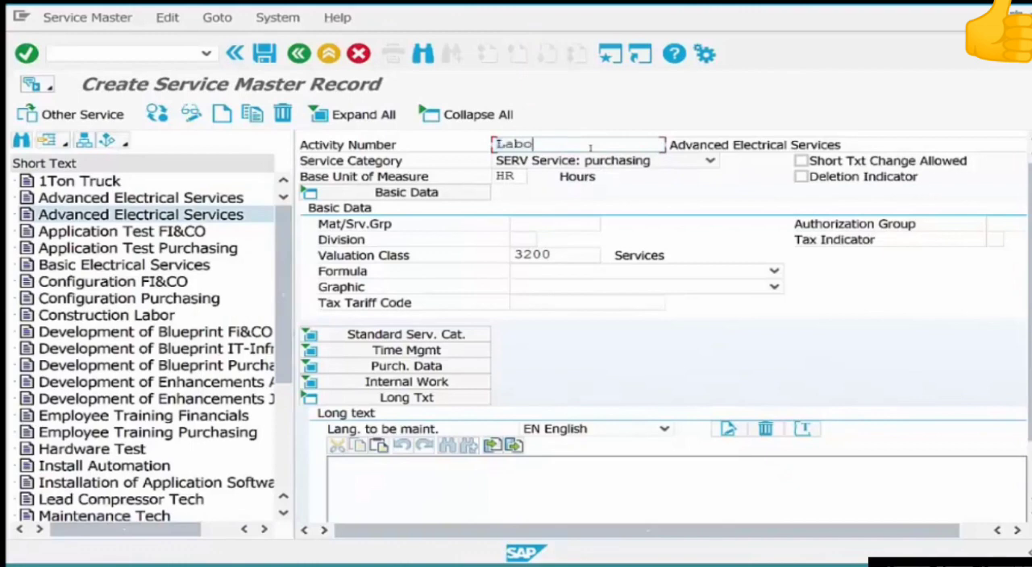
text(r-01)
key(Tab)
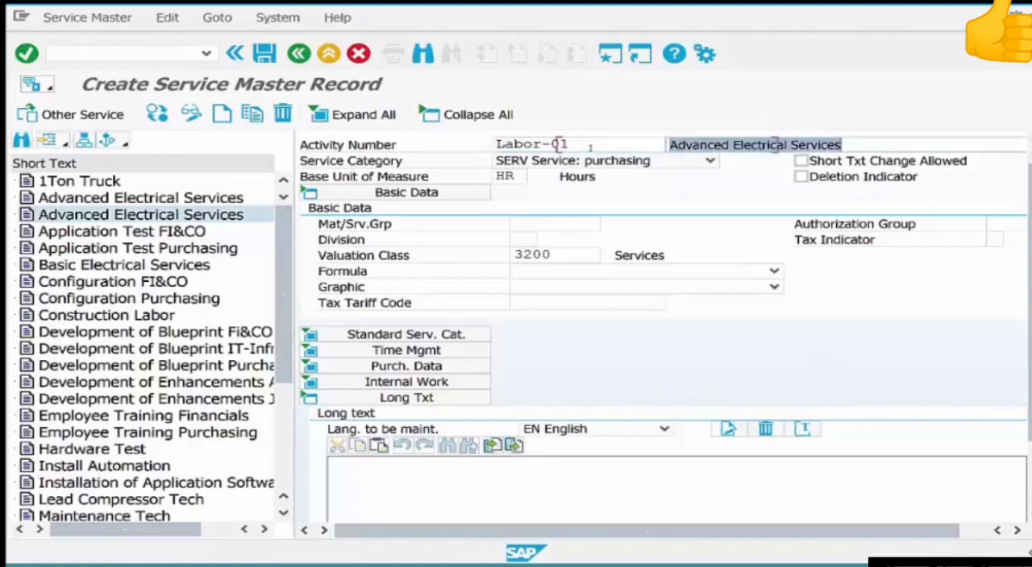
Replace the new record's short text with "Manual Labor" and save the service master record.
text(M)
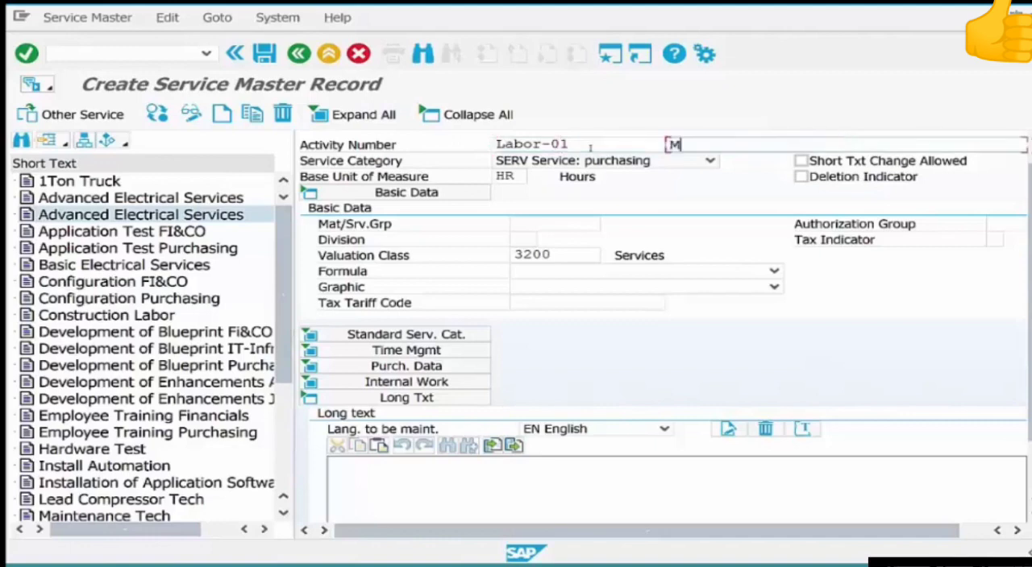
text(anual Lab)
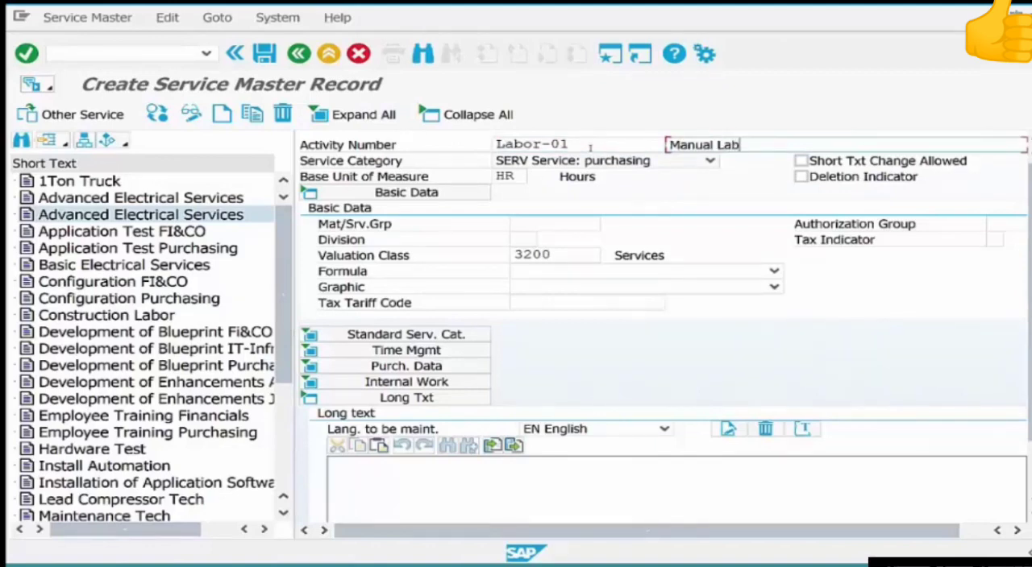
text(or)
key(Return)
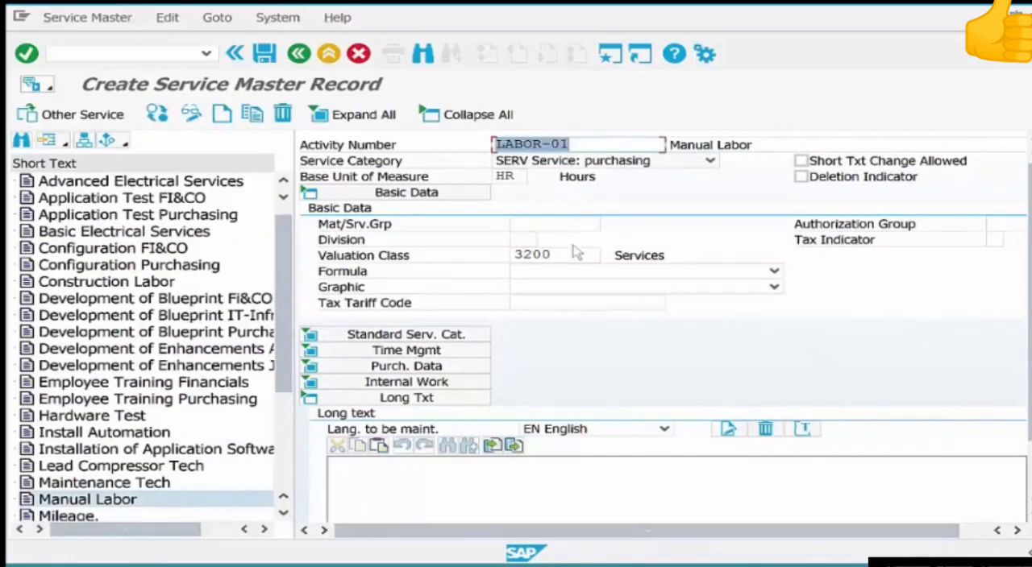
click(266, 54)
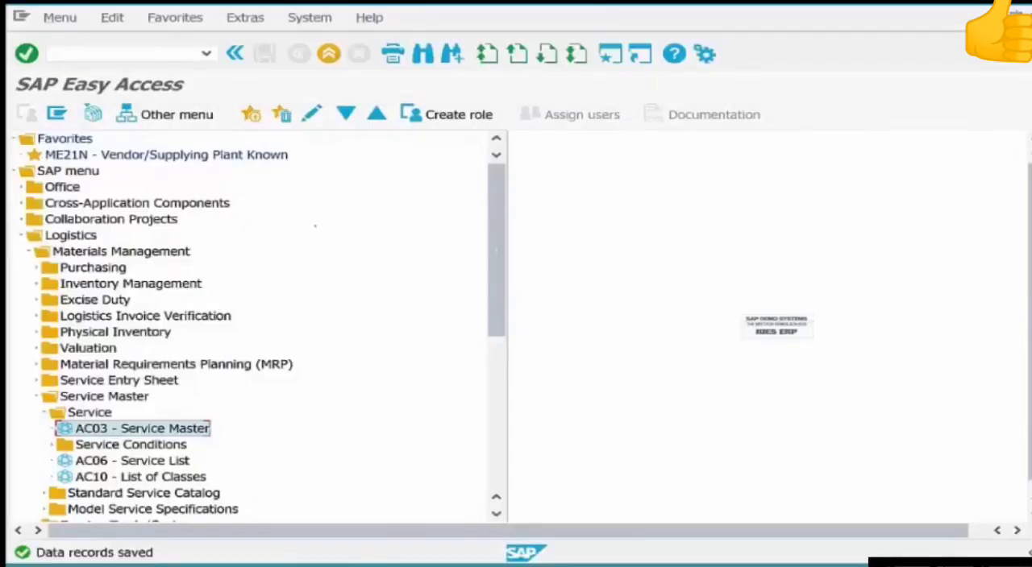
Open ME21N to create a standard purchase order and set its vendor to 4001.
double_click(240, 155)
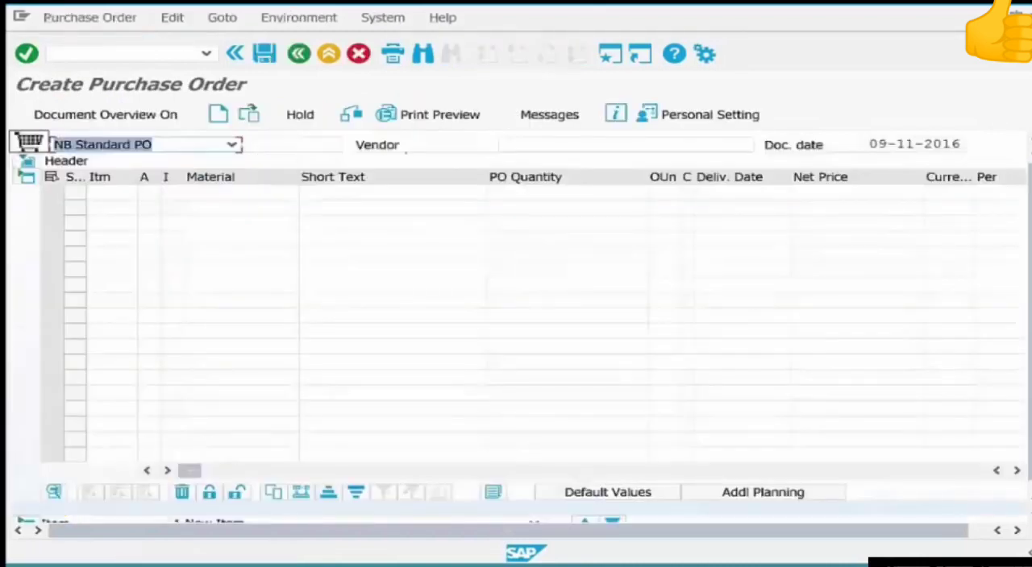
click(539, 145)
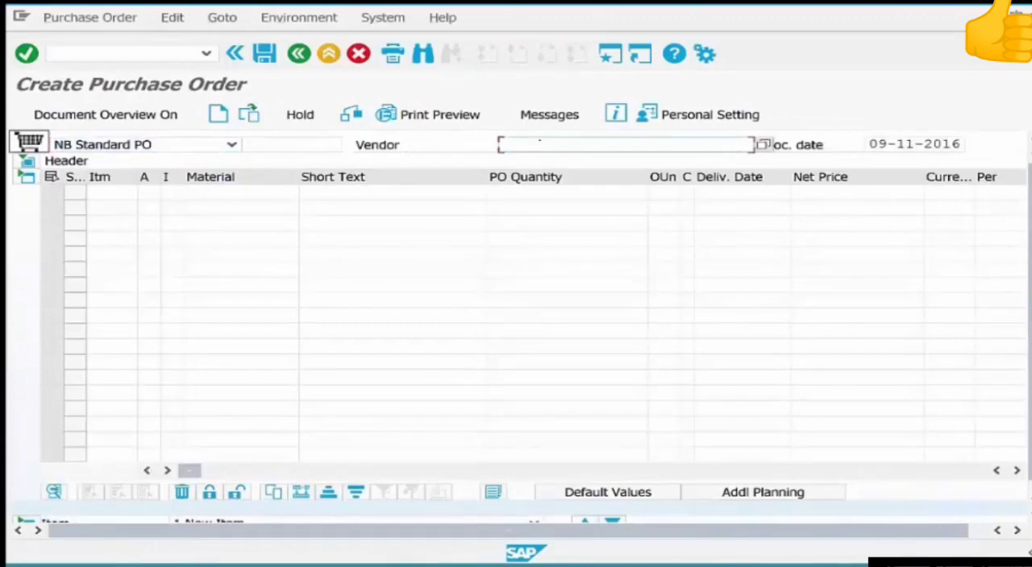
text(4001)
key(Return)
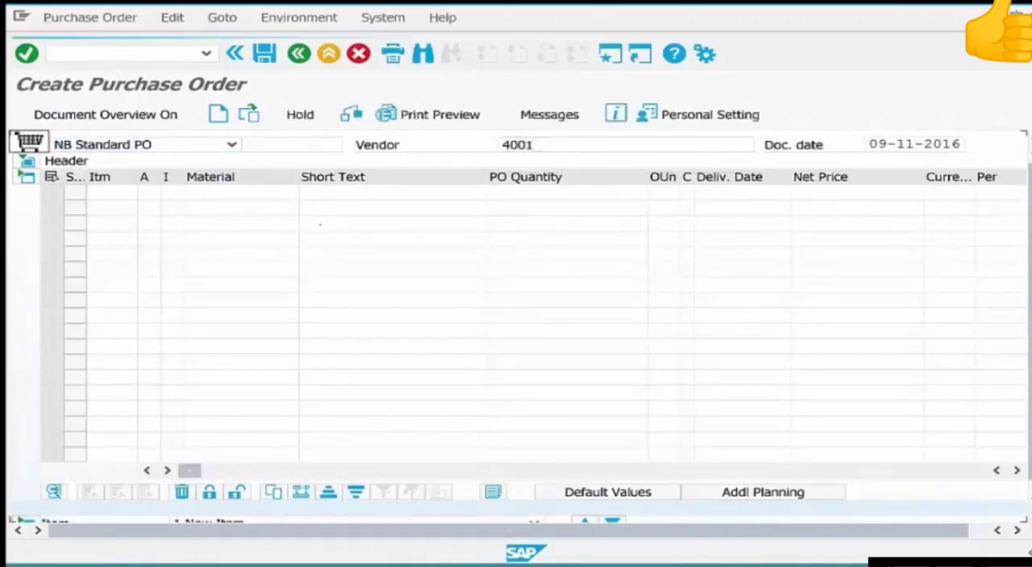
Add a first order item with short text "Pump Repair", no material number and a PO quantity of 1.
click(218, 191)
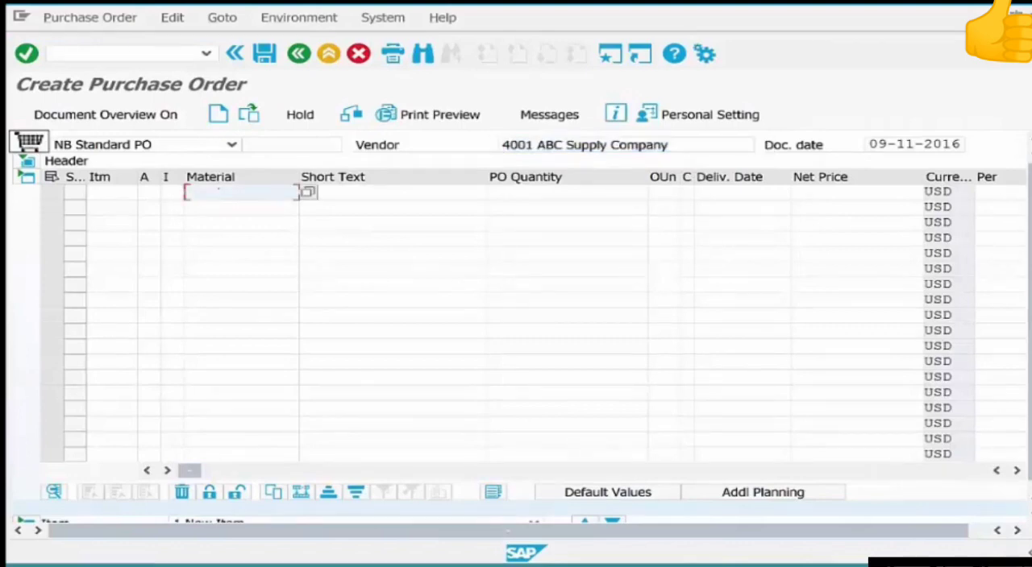
click(359, 192)
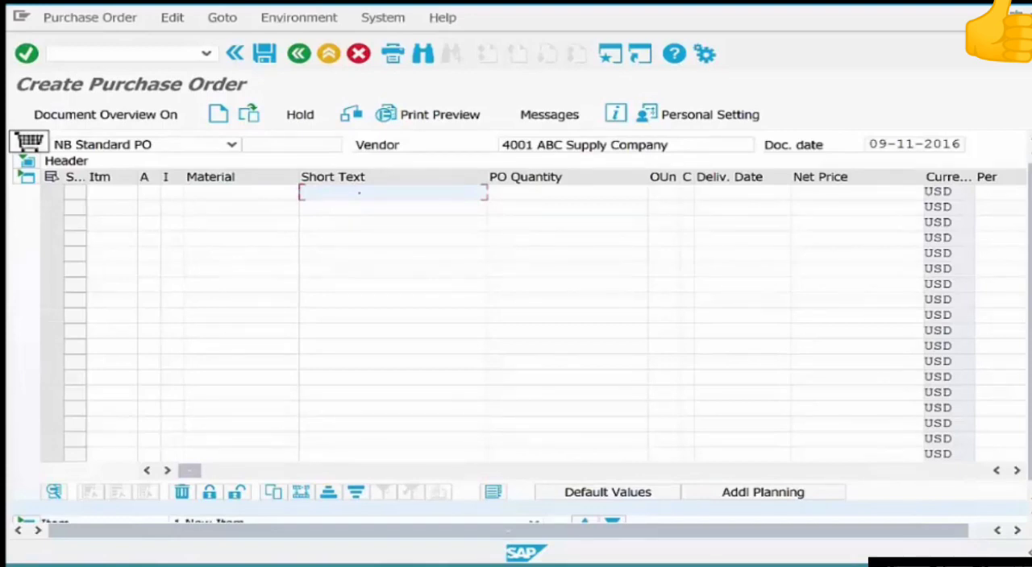
text(Pump Rep)
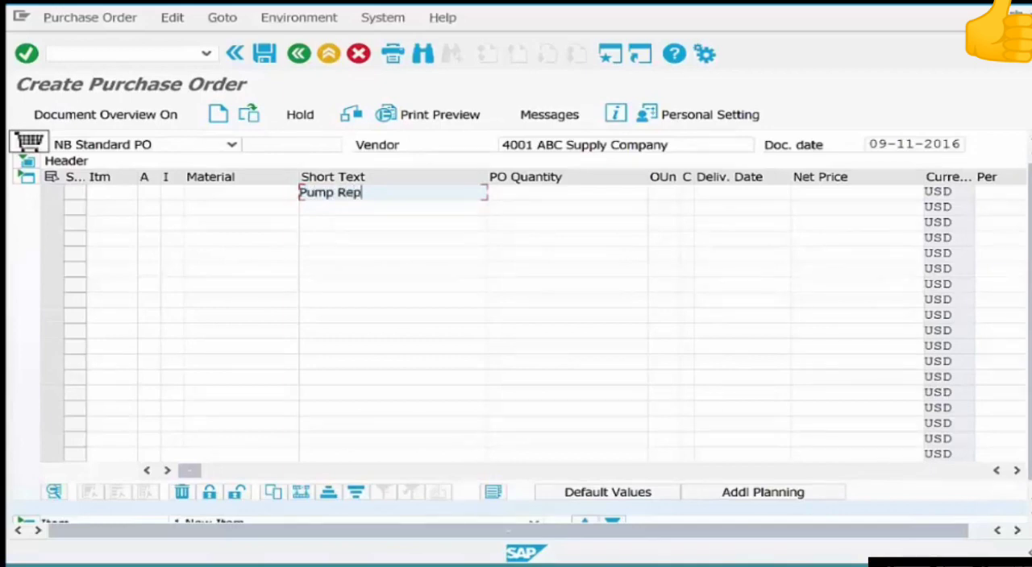
text(air)
click(530, 191)
text(1)
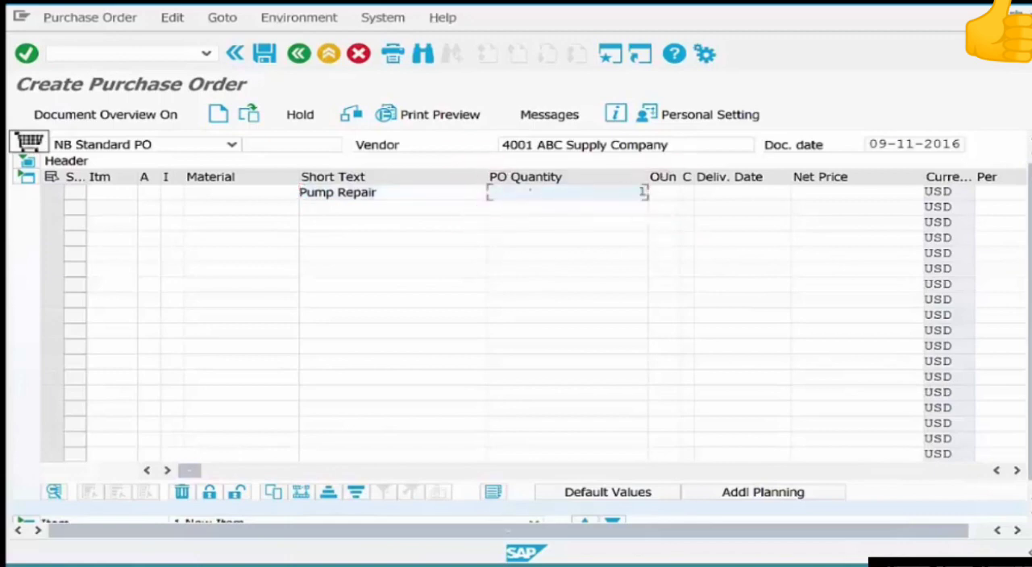
key(Return)
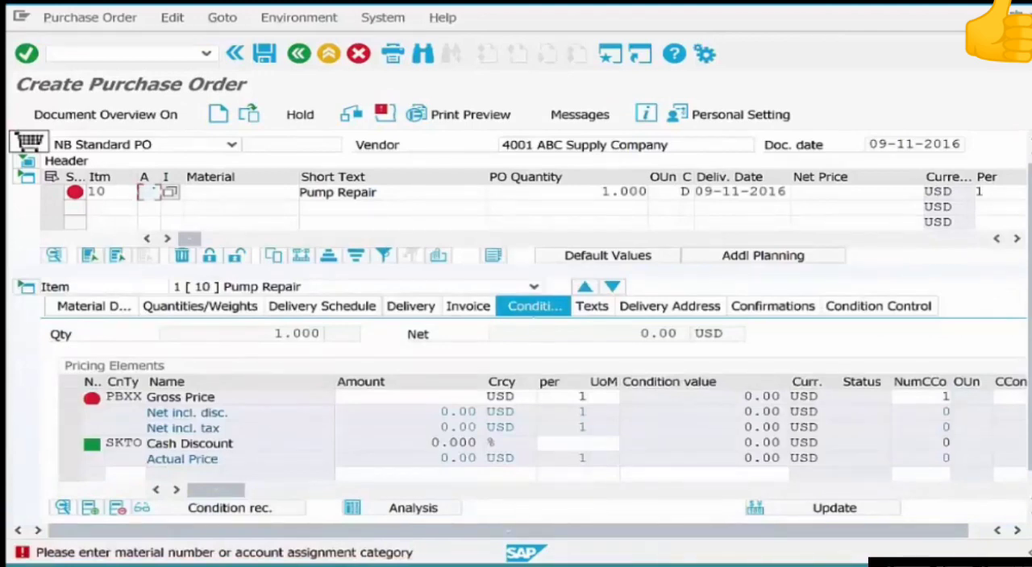
Set the Pump Repair item's account assignment category to K and its gross price to 10 USD.
text(K)
key(Return)
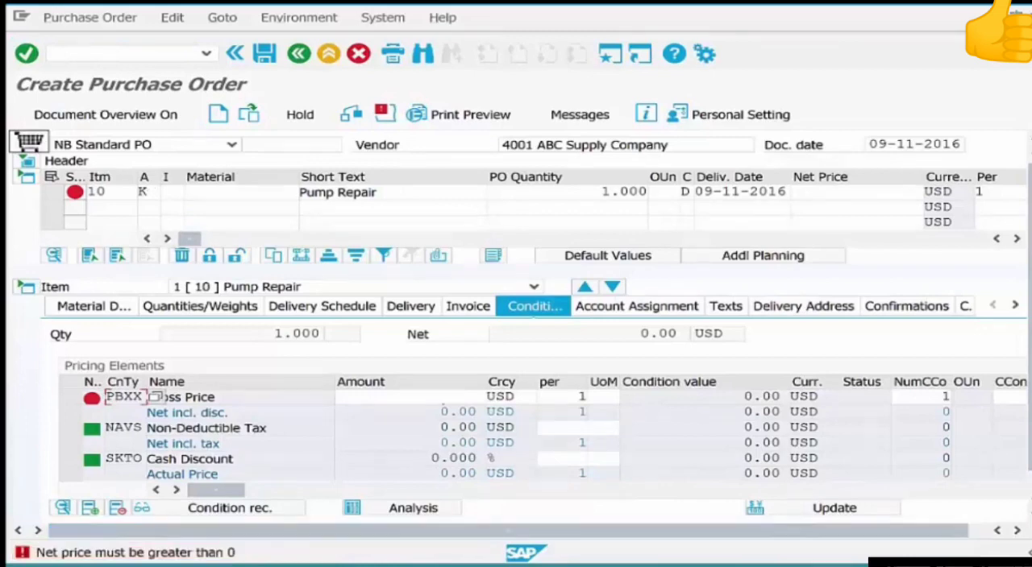
click(438, 397)
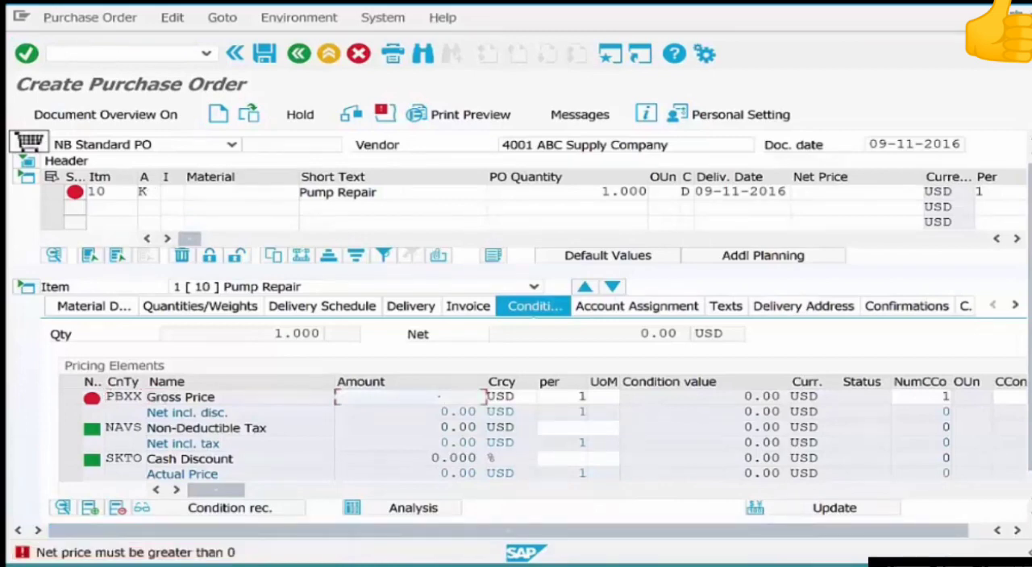
text(10)
key(Return)
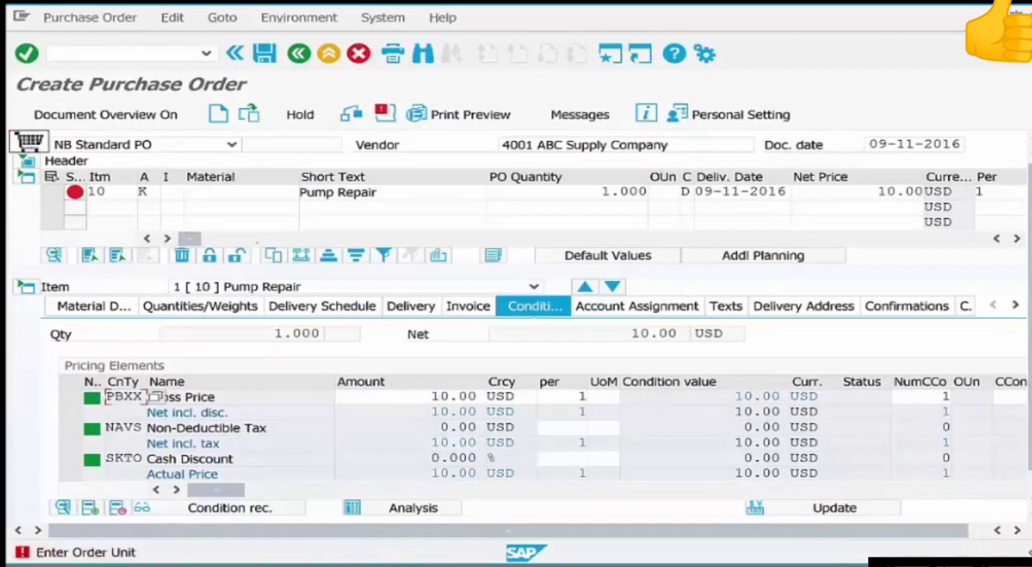
Set the Pump Repair item's item category to D for services.
click(172, 193)
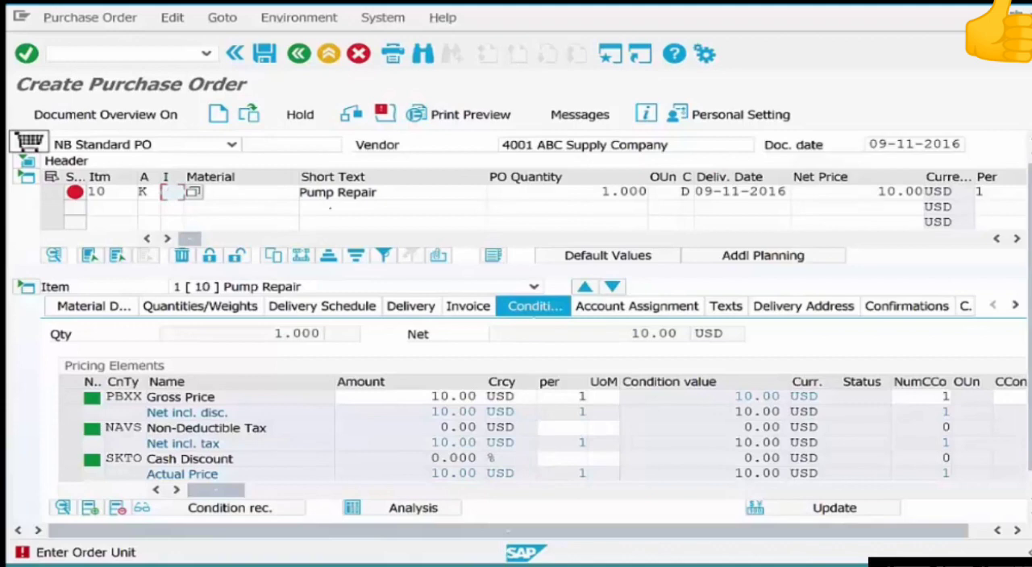
drag(384, 192, 296, 192)
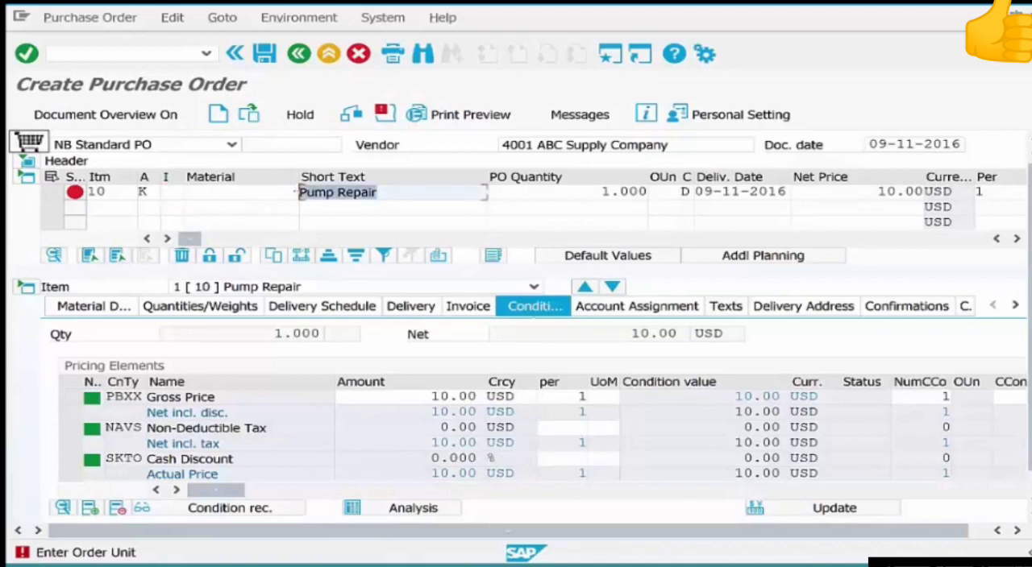
click(271, 192)
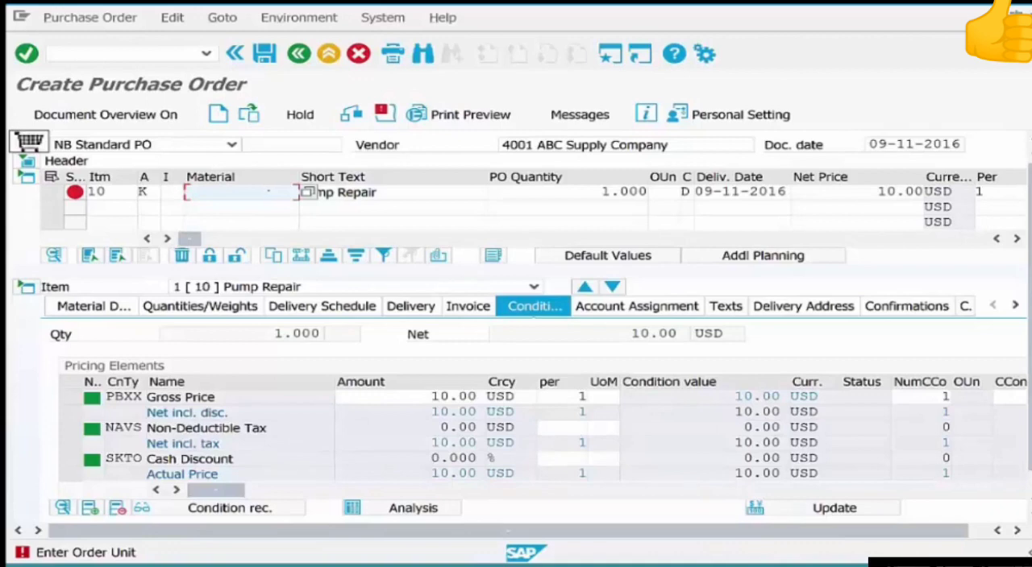
click(171, 192)
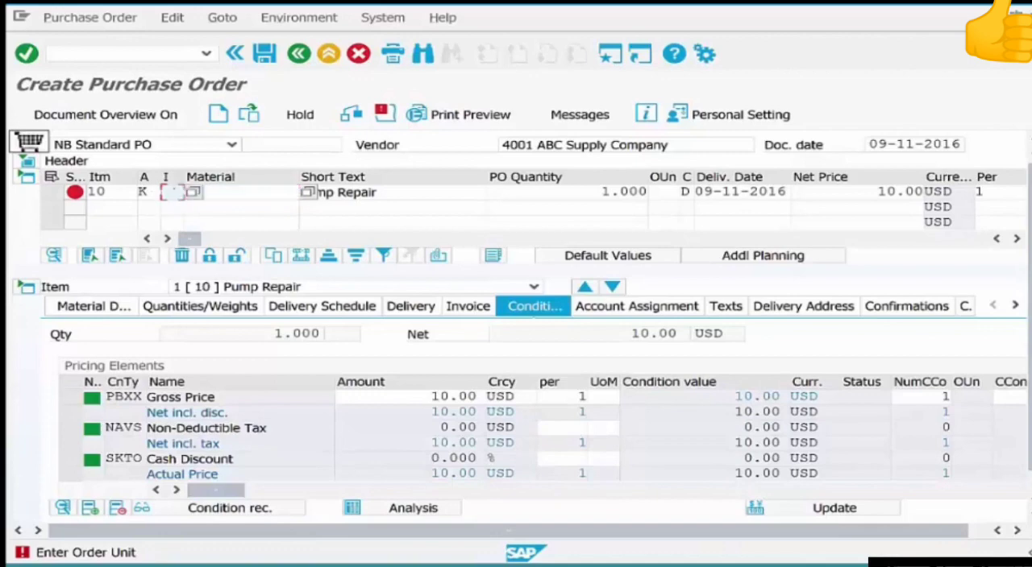
text(D)
key(Return)
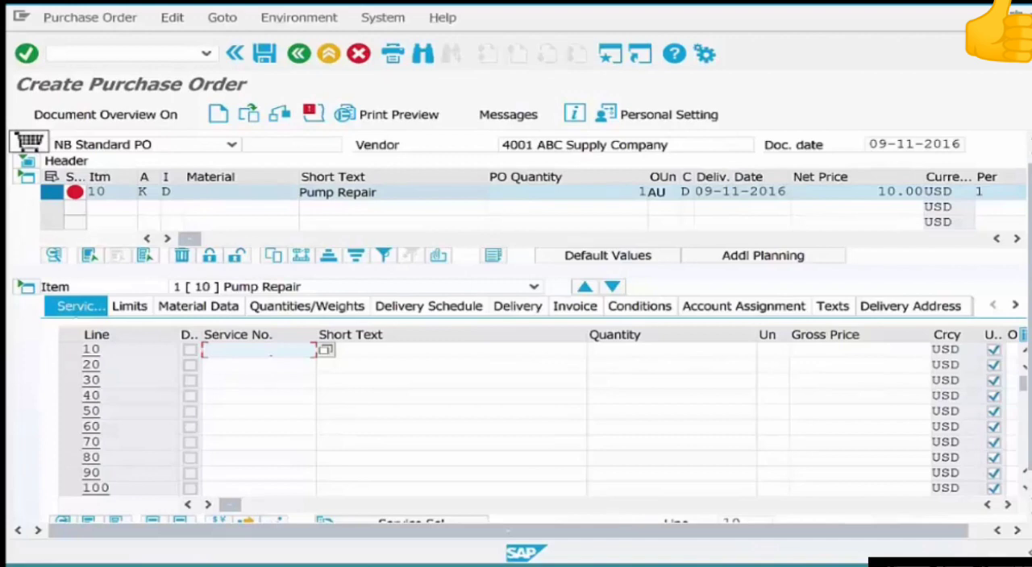
Enter service number elecserv-01 on service line 10 of the Pump Repair item.
text(elecser)
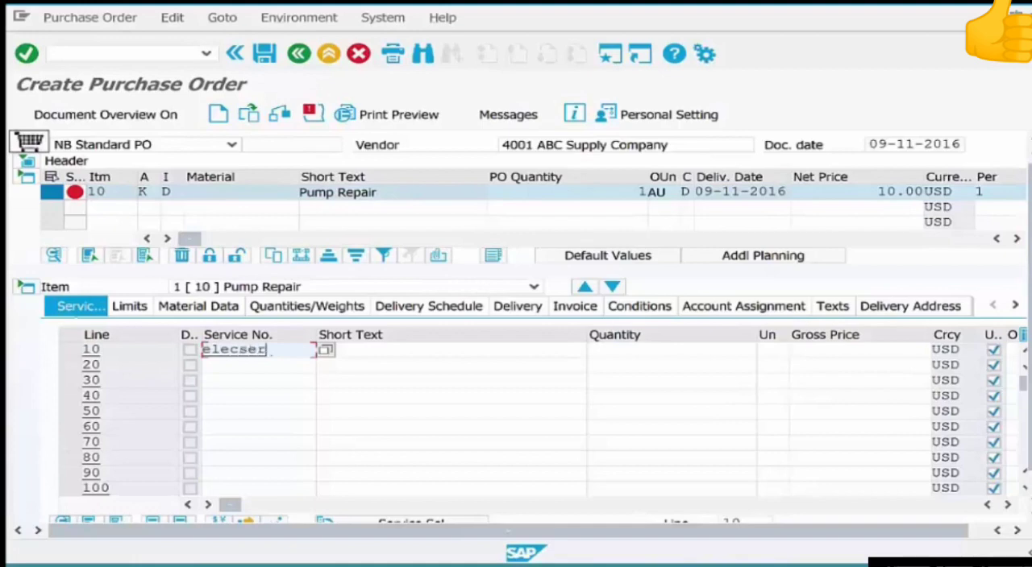
text(v-01)
key(Tab)
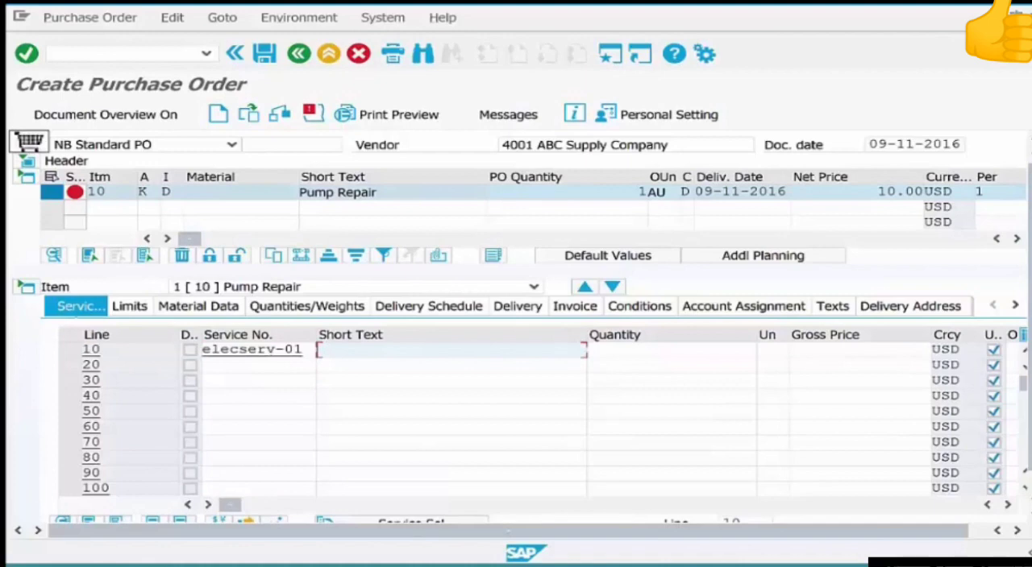
key(Tab)
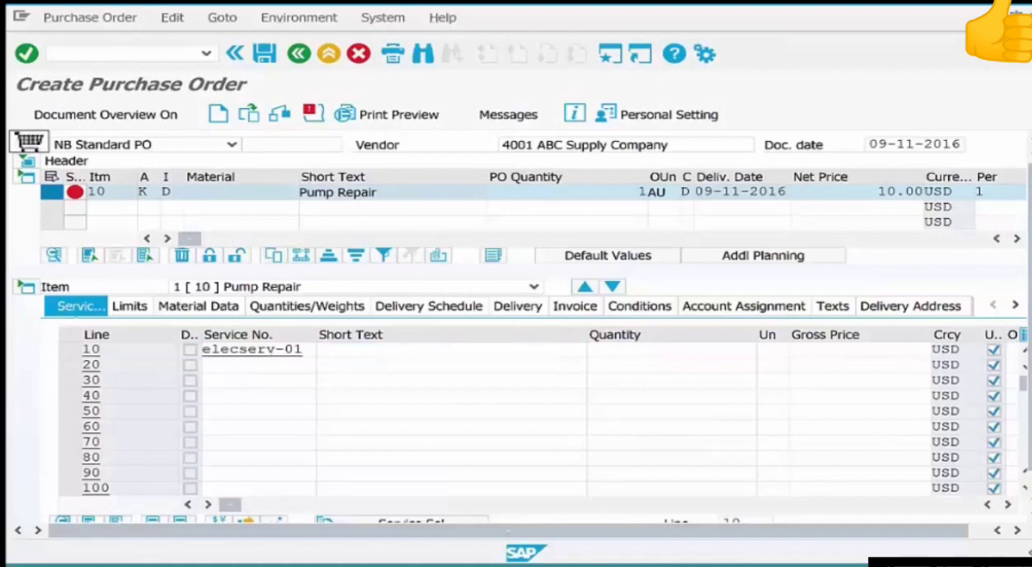
key(Return)
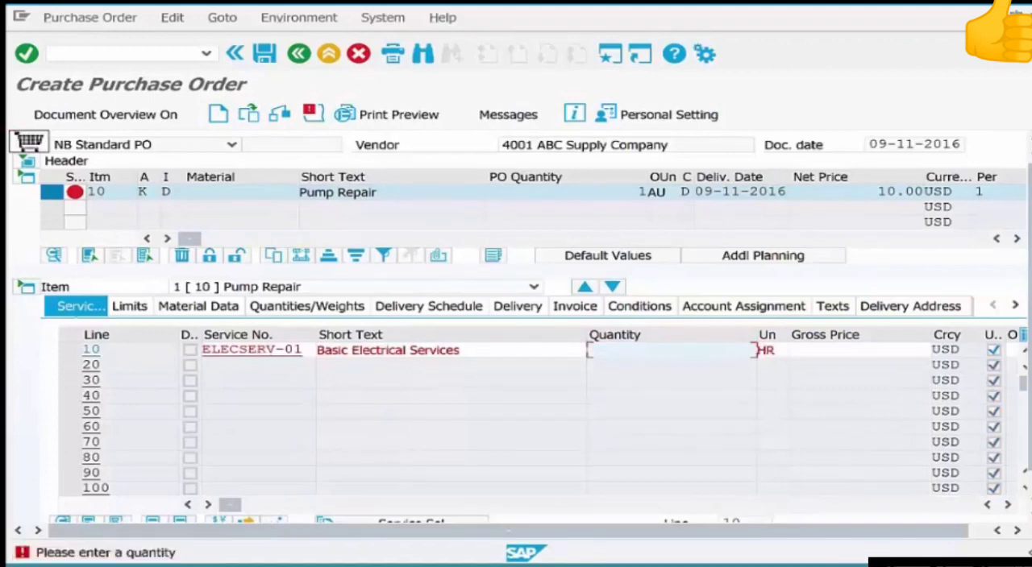
Set the quantity of service line 10 to 1 and its gross price to 10 USD.
text(1)
key(Return)
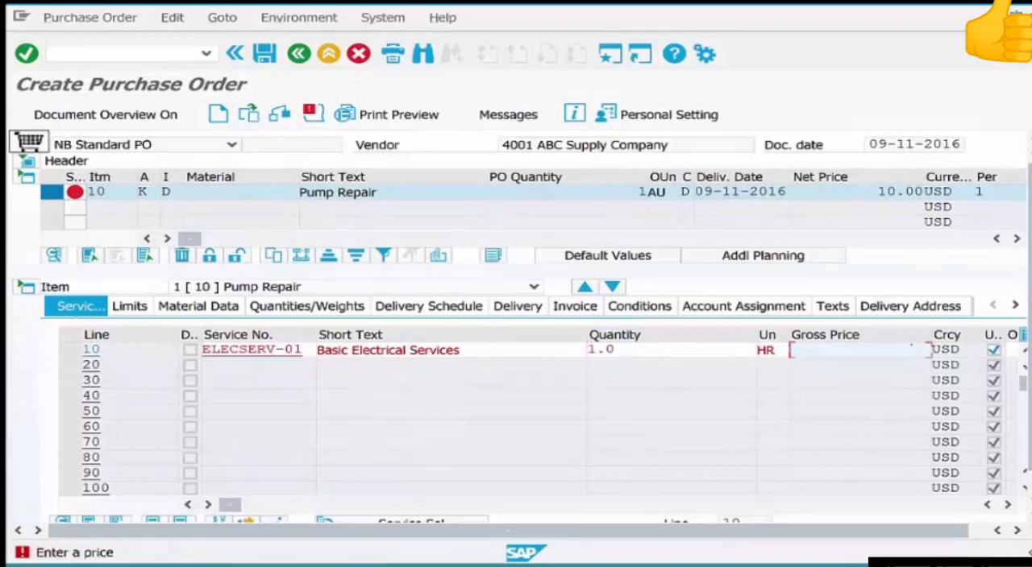
text(10)
key(Return)
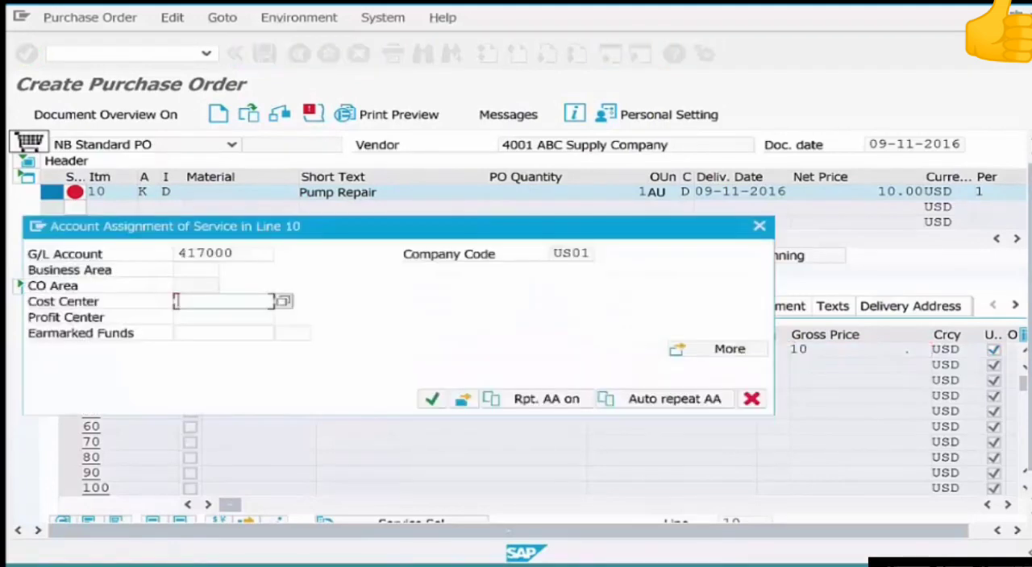
Assign service line 10 to cost center admin-01 and confirm its account assignment.
text(admin-01)
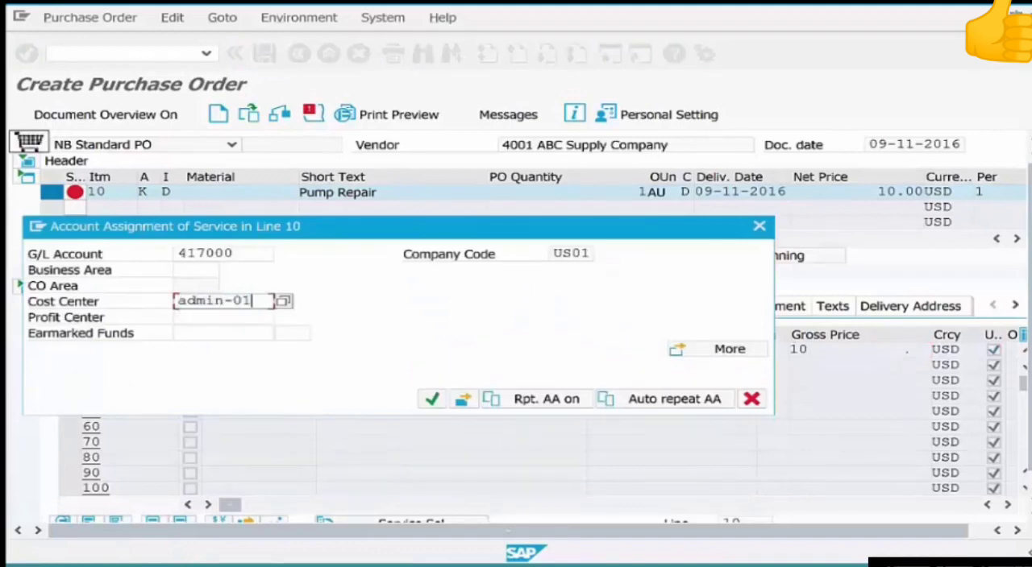
key(Return)
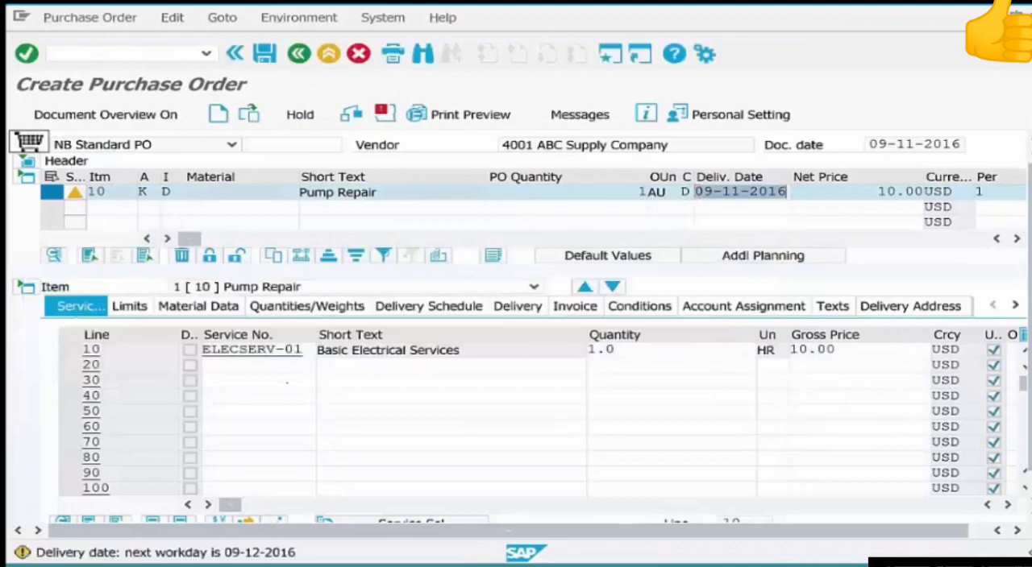
drag(316, 350, 202, 349)
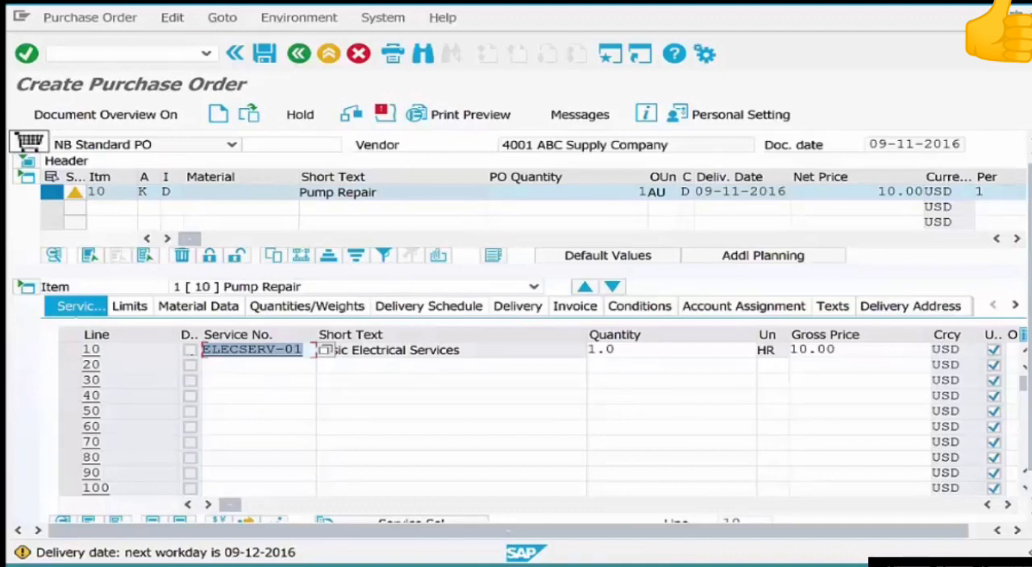
click(211, 365)
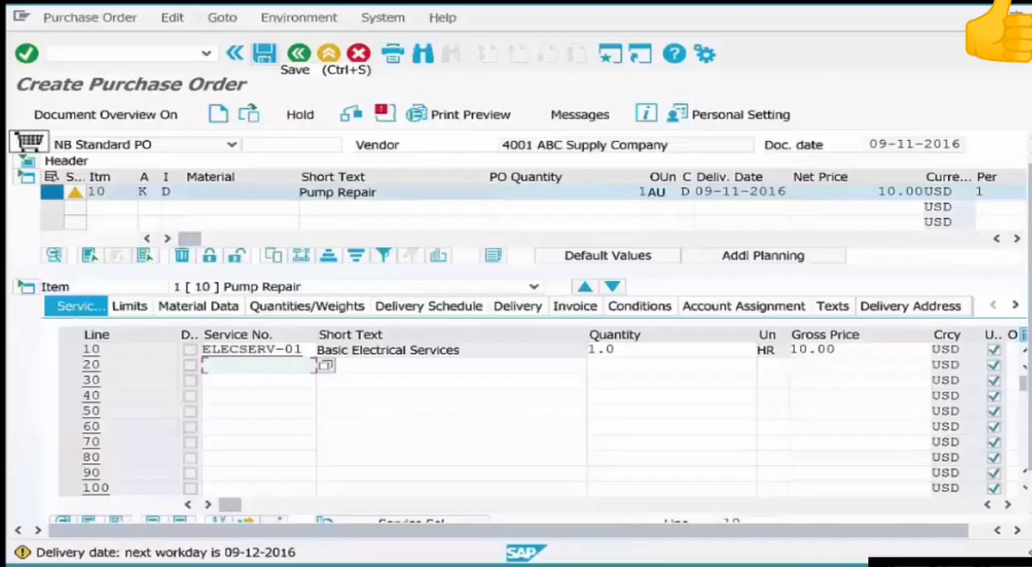
Save the purchase order, select its new number in the detailed message, and close the message.
click(264, 54)
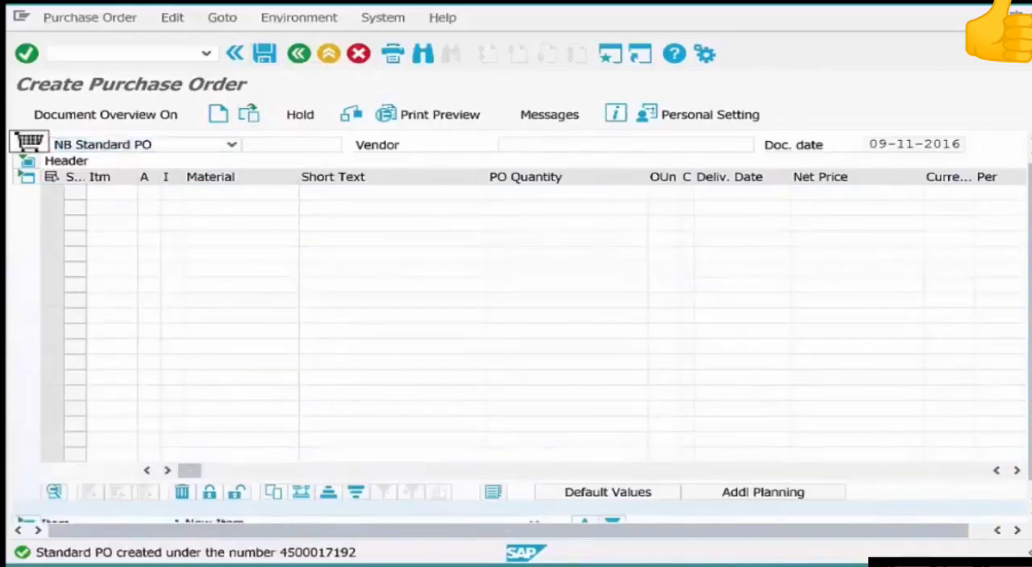
key(F1)
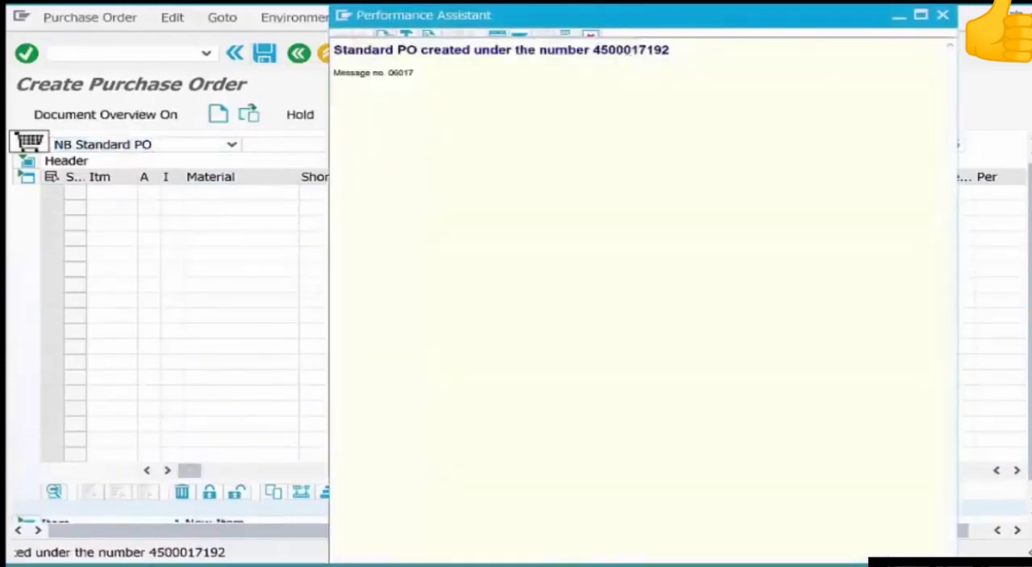
double_click(631, 50)
key(ctrl+c)
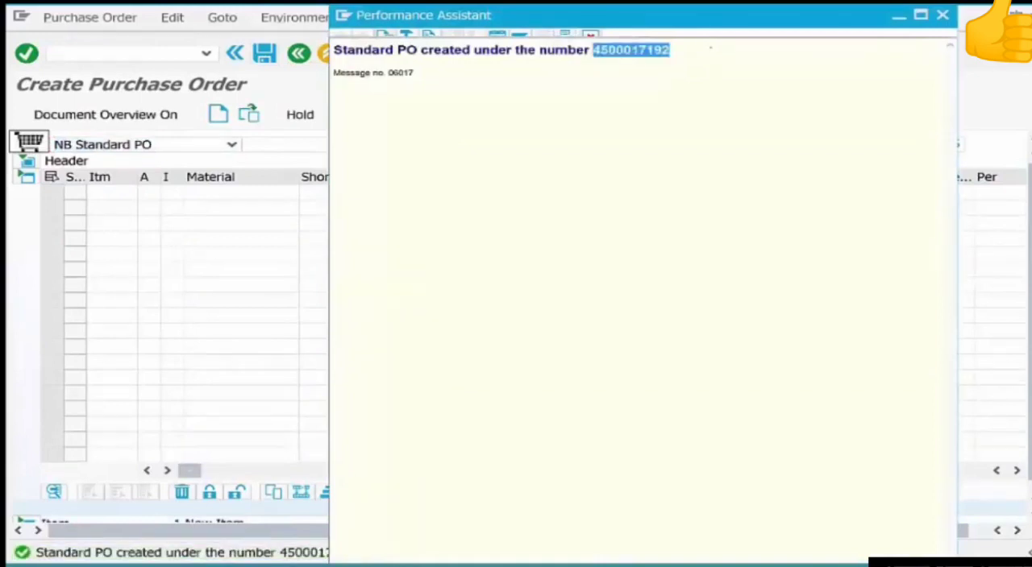
click(943, 15)
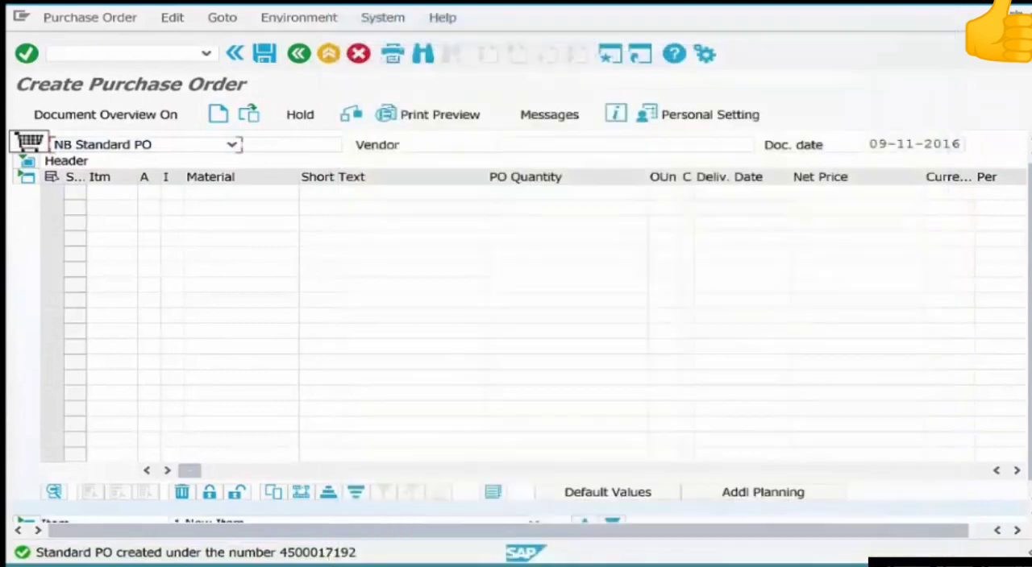
Leave purchase order creation, collapse the Service Master folder, and open transaction ML81N - Maintain for service entry sheets.
key(F3)
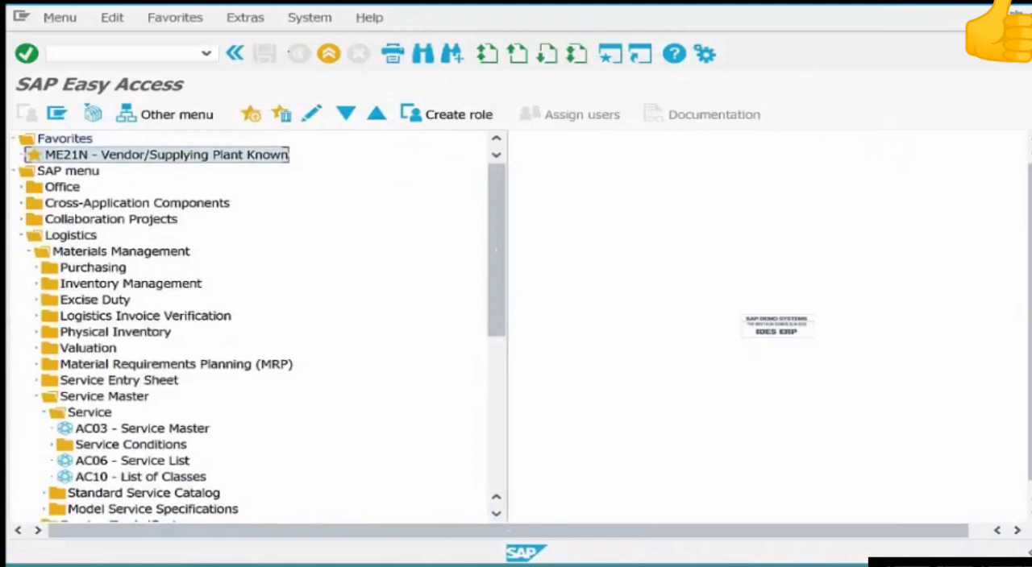
double_click(103, 397)
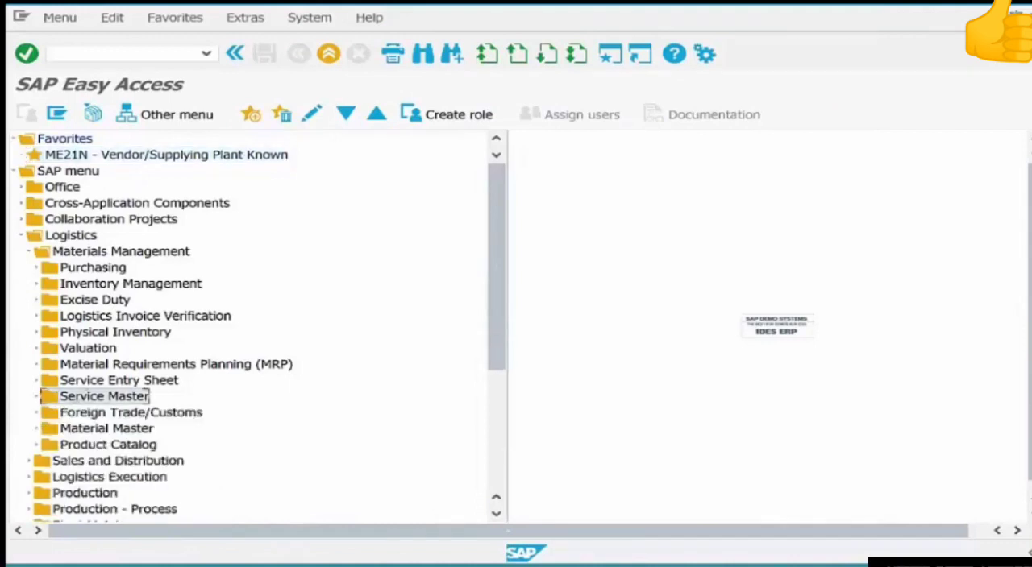
double_click(118, 380)
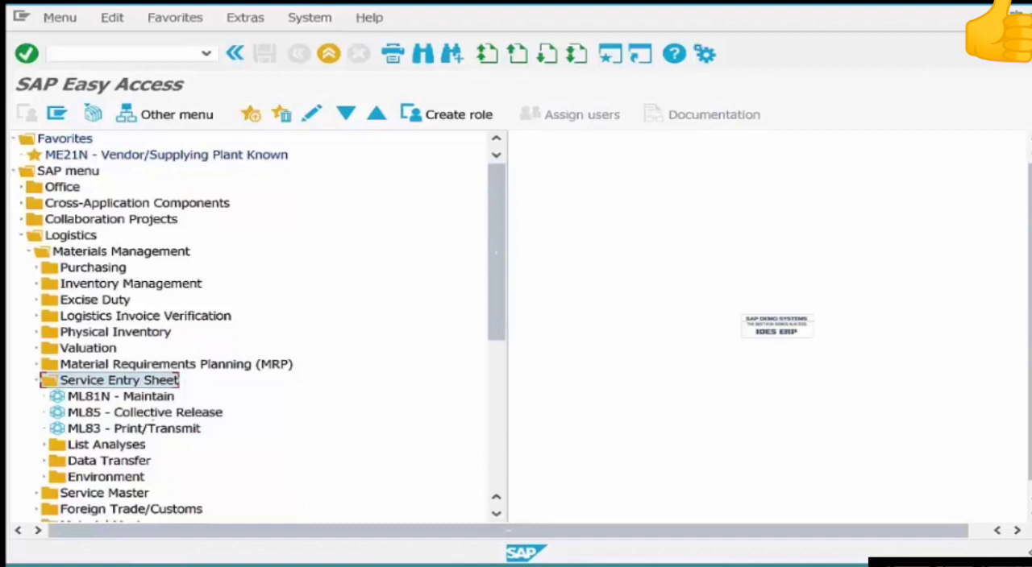
double_click(129, 395)
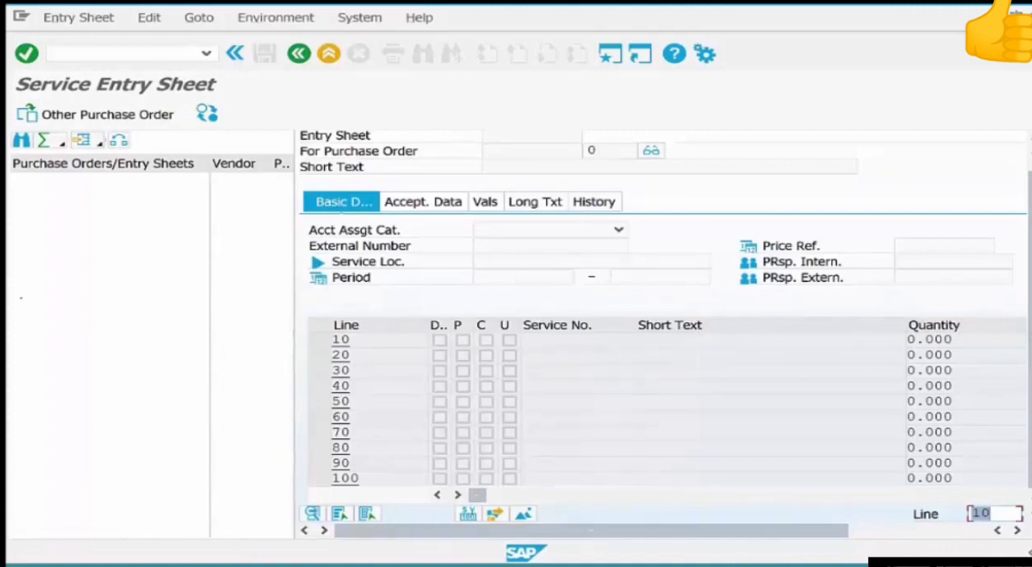
Load the copied purchase order number into service entry and start a new entry sheet for its Pump Repair item.
click(108, 115)
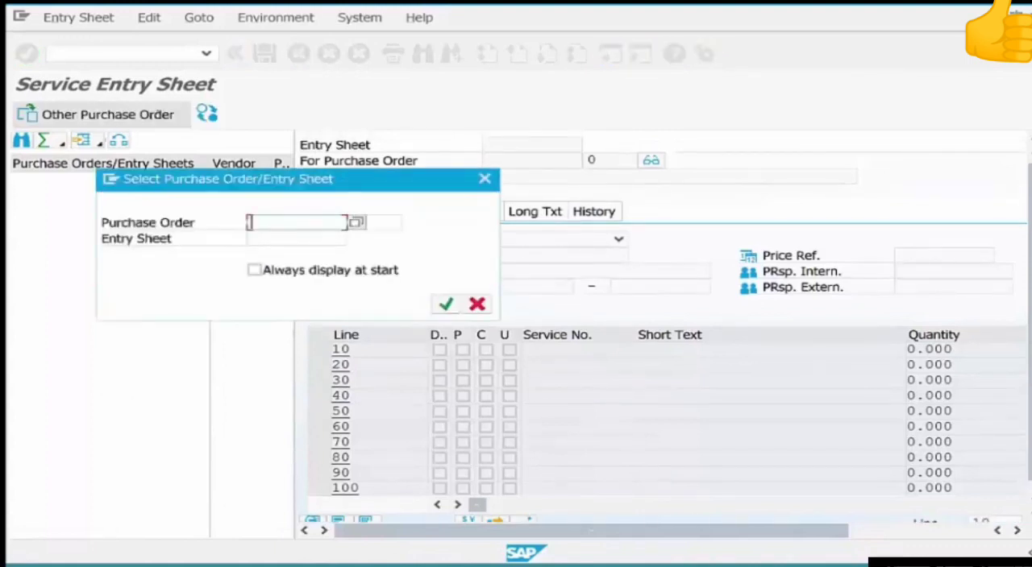
key(ctrl+v)
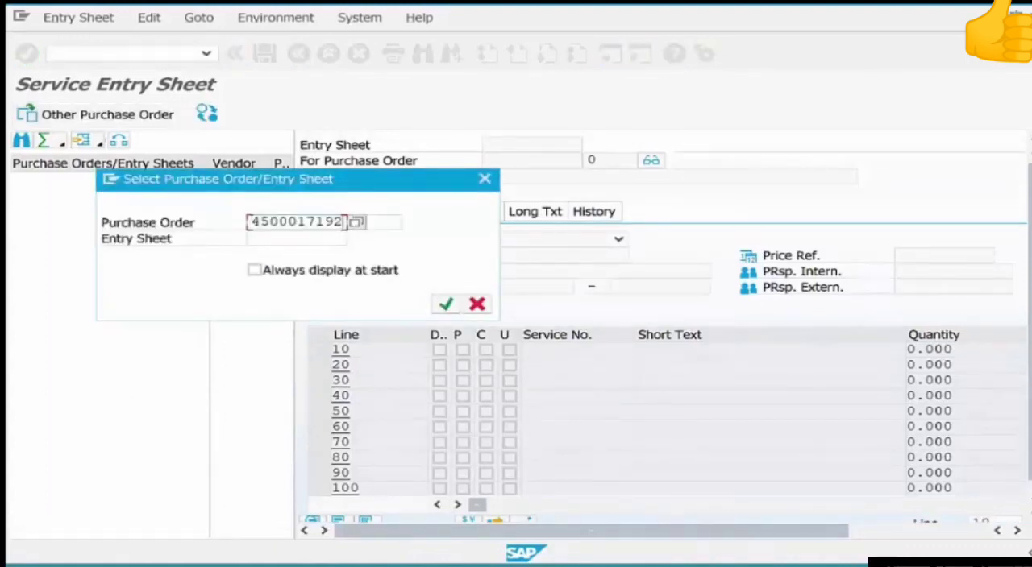
click(445, 304)
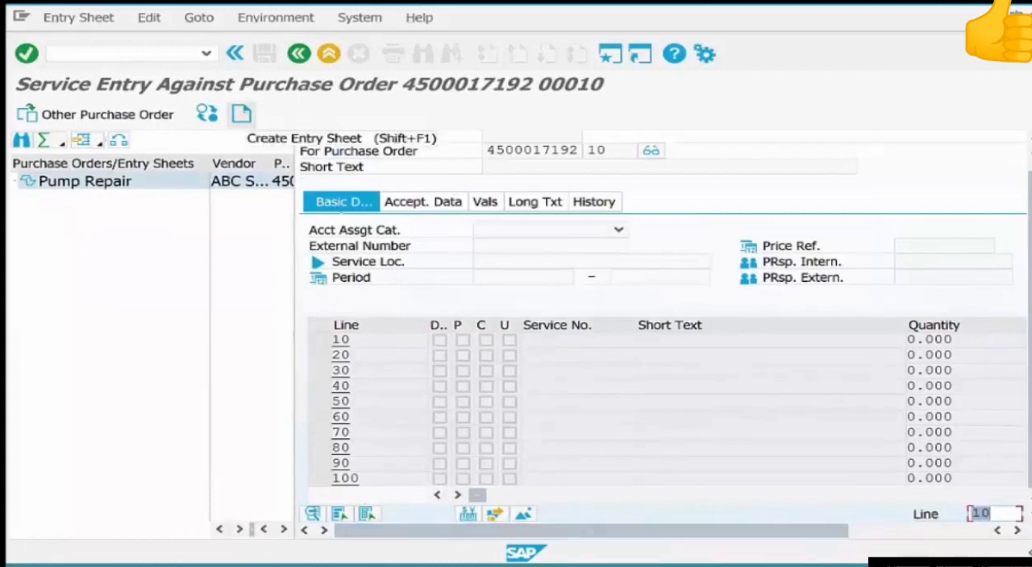
click(241, 114)
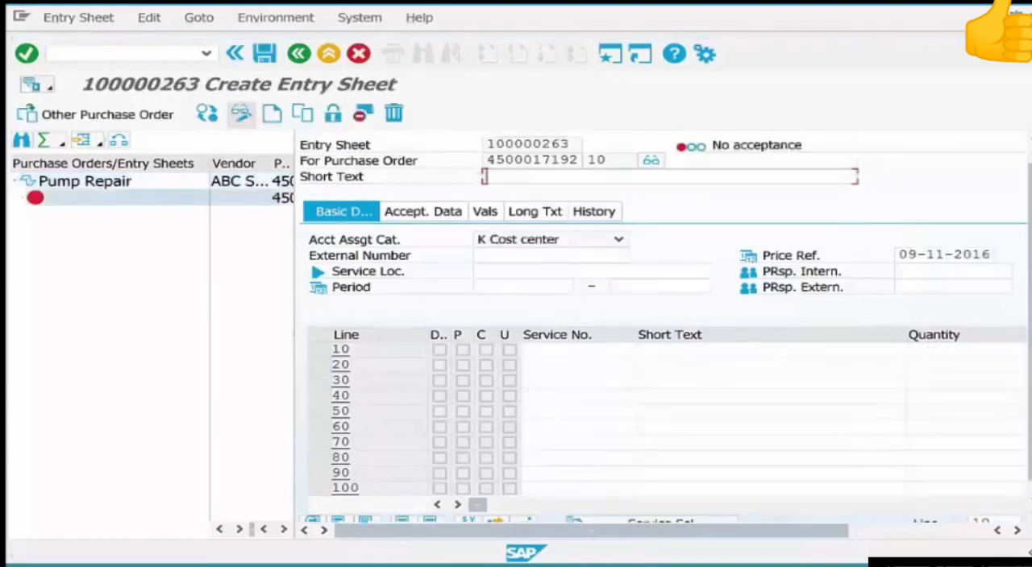
text(tt)
click(485, 211)
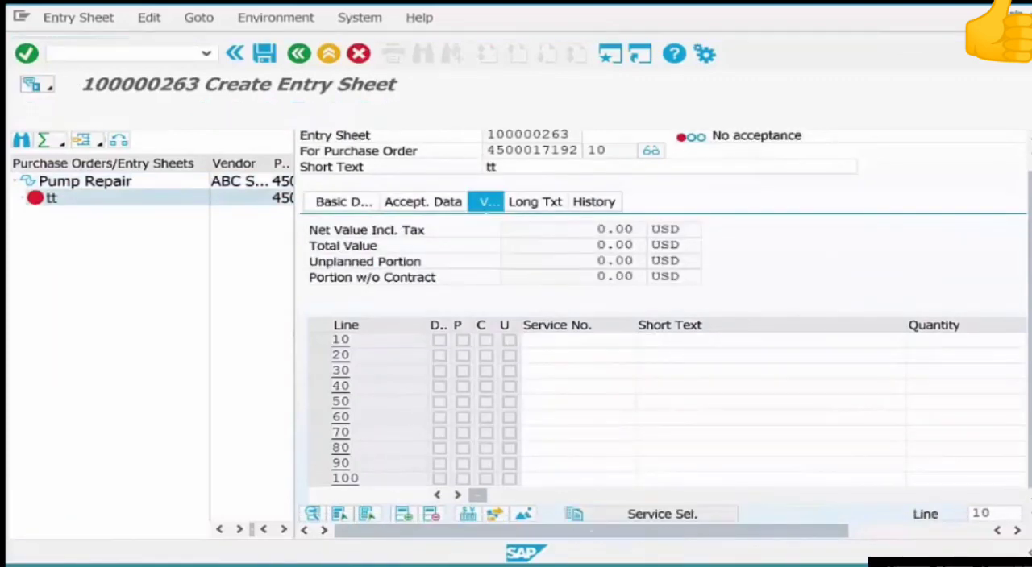
click(662, 514)
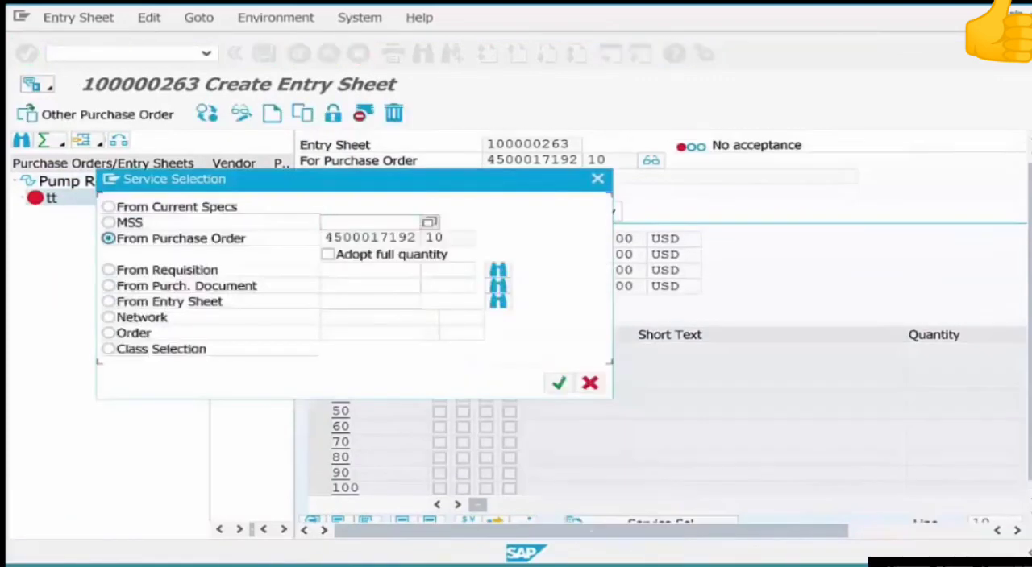
click(590, 383)
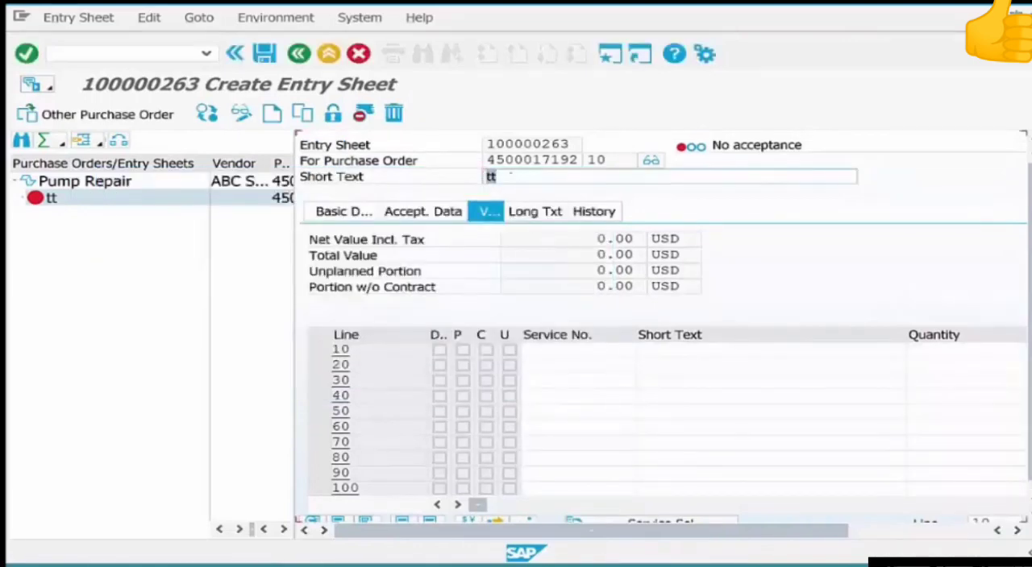
Set the entry sheet's short text to Pump Repair.
key(shift+Home)
text(Pum)
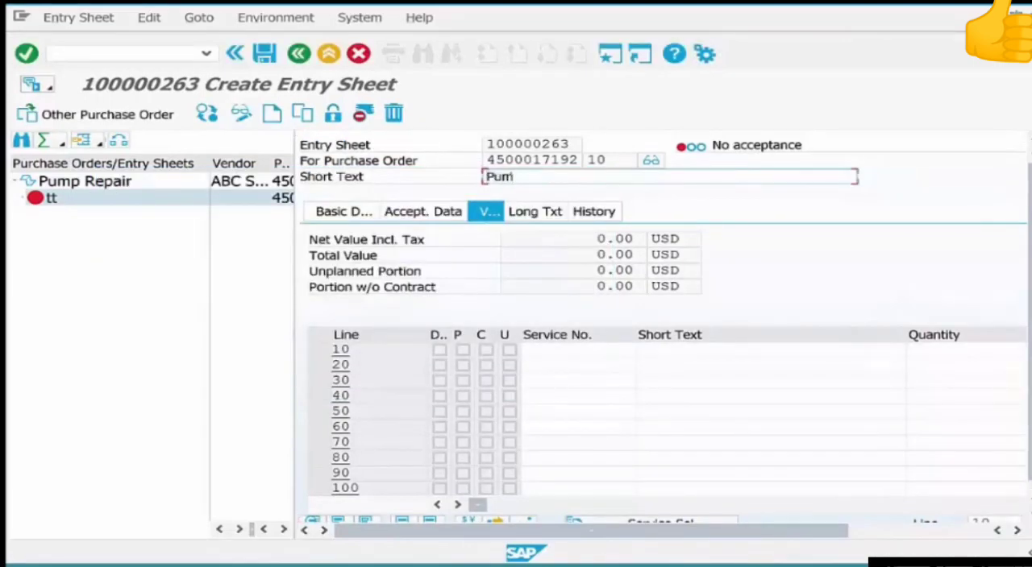
text(p Repa)
text(ir)
key(Return)
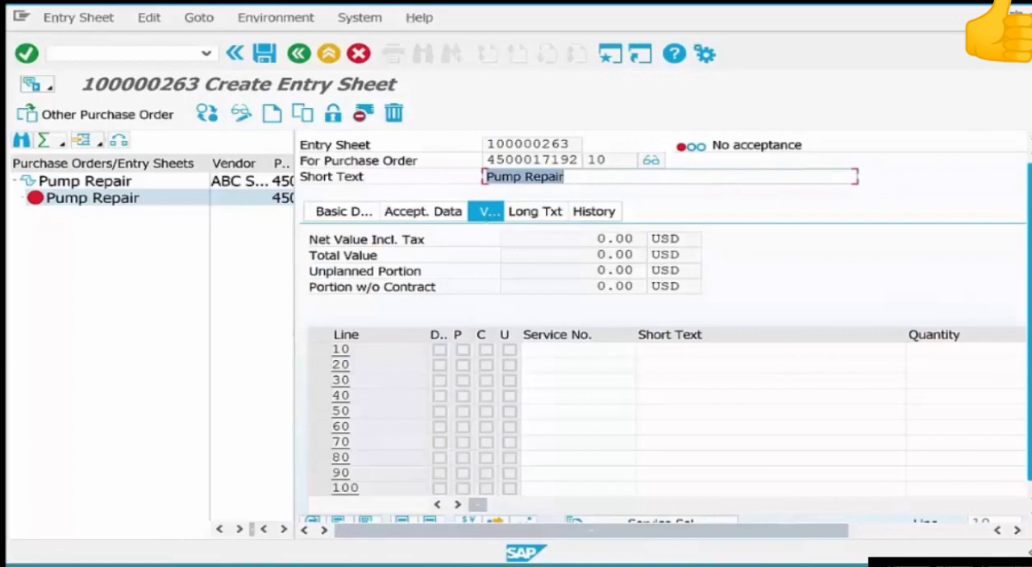
Adopt service line 10, ELECSERV-01, from the purchase order into the entry sheet using service selection.
drag(1030, 363, 1030, 371)
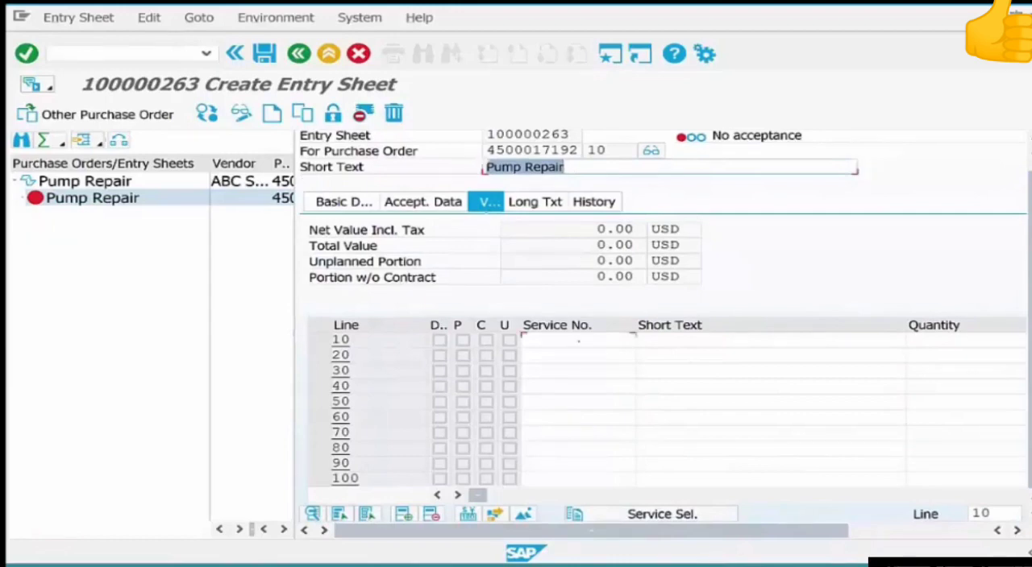
click(577, 341)
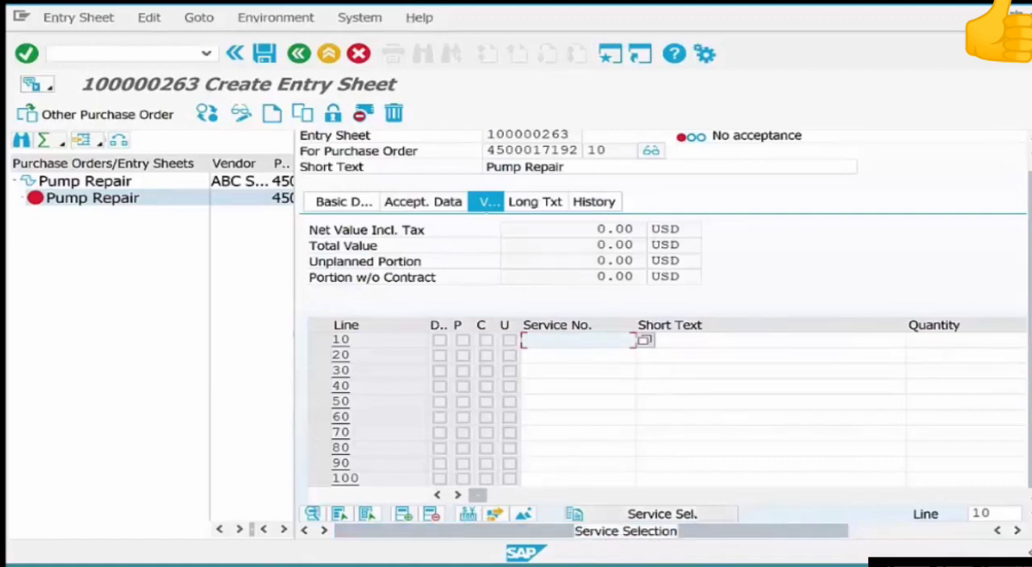
click(698, 513)
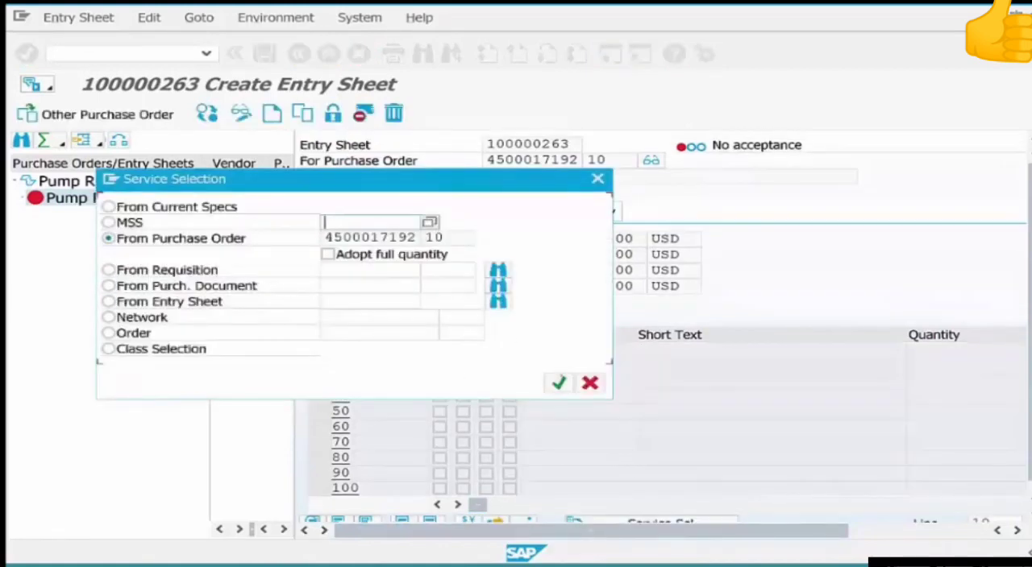
click(559, 383)
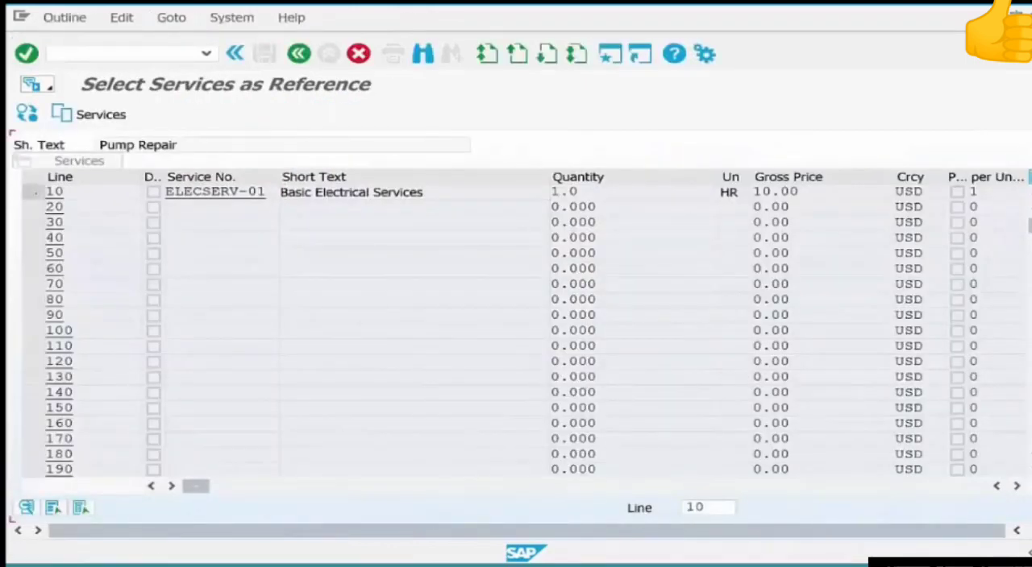
click(34, 193)
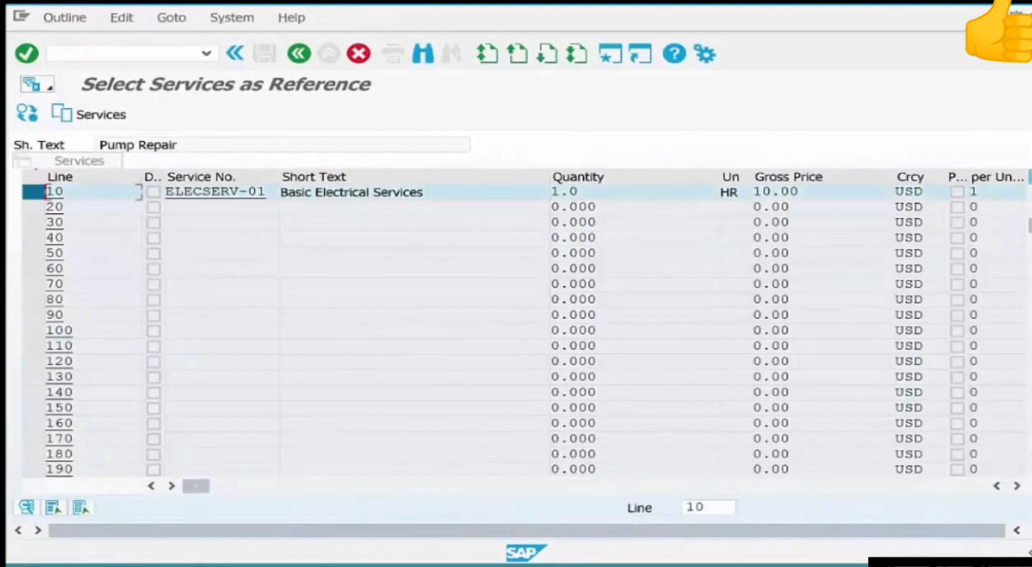
click(95, 115)
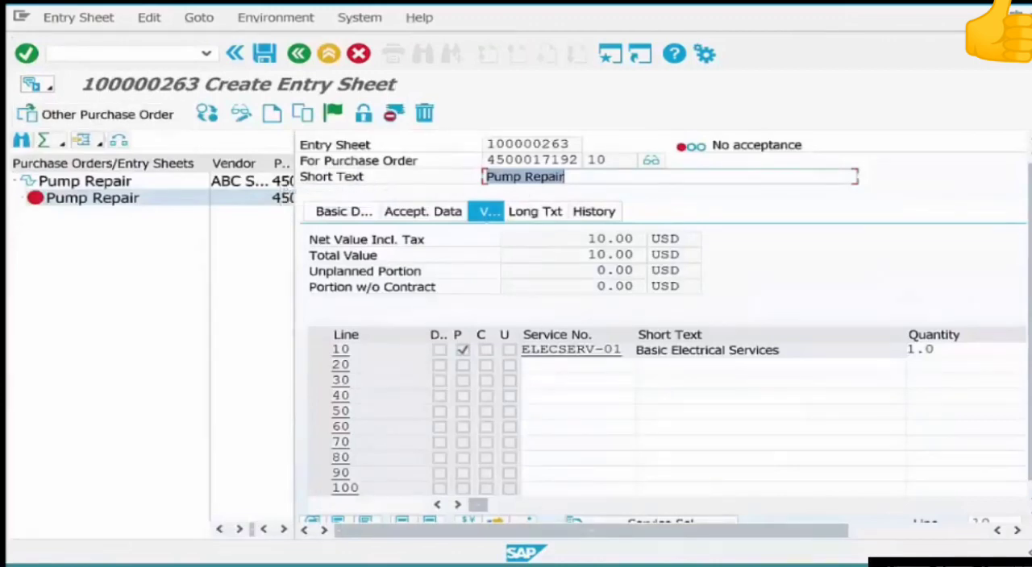
Review the short text, quantity and planned-service indicator of the entry sheet's service line 10.
drag(780, 350, 635, 352)
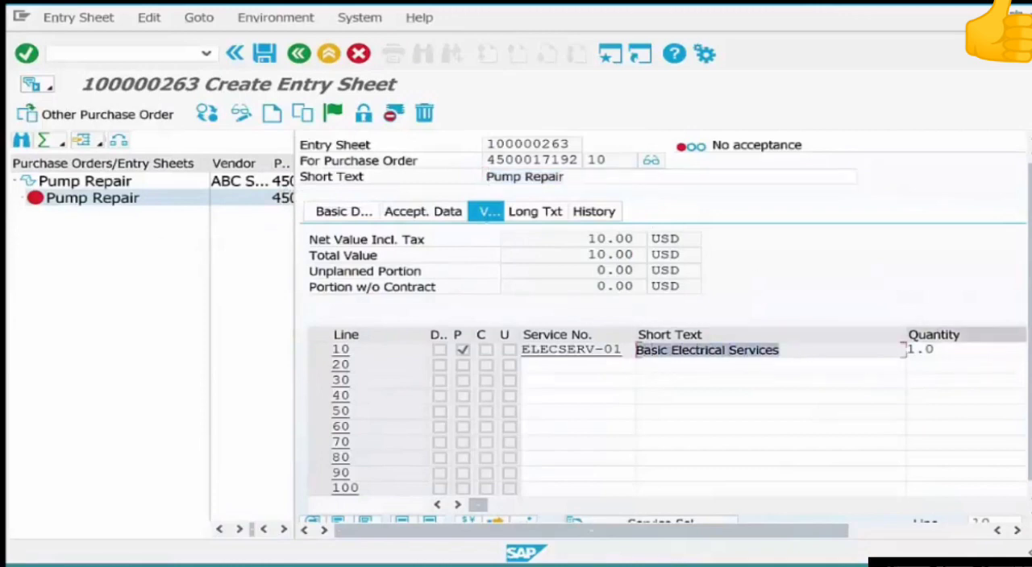
drag(942, 349, 896, 353)
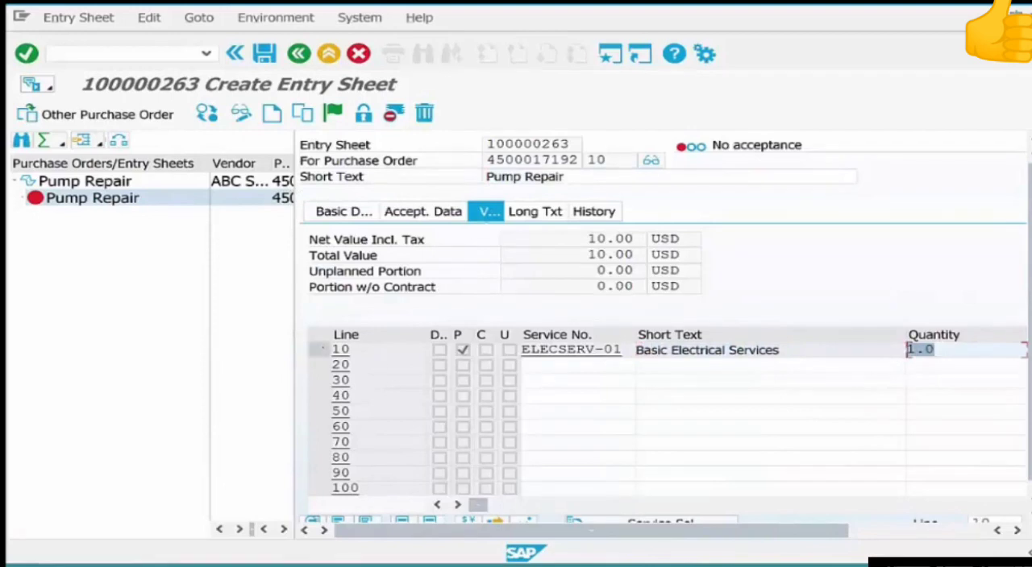
click(320, 350)
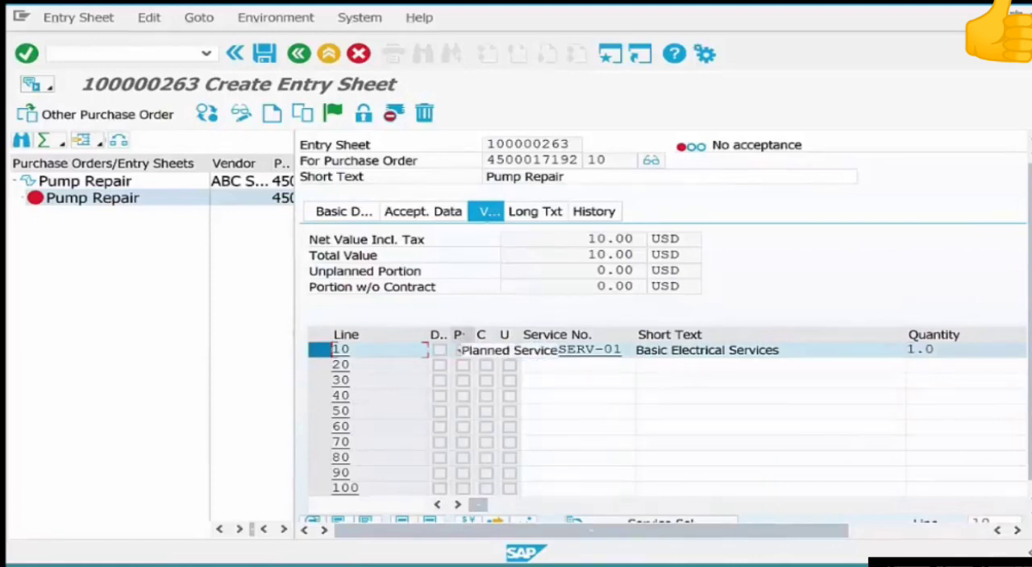
click(462, 350)
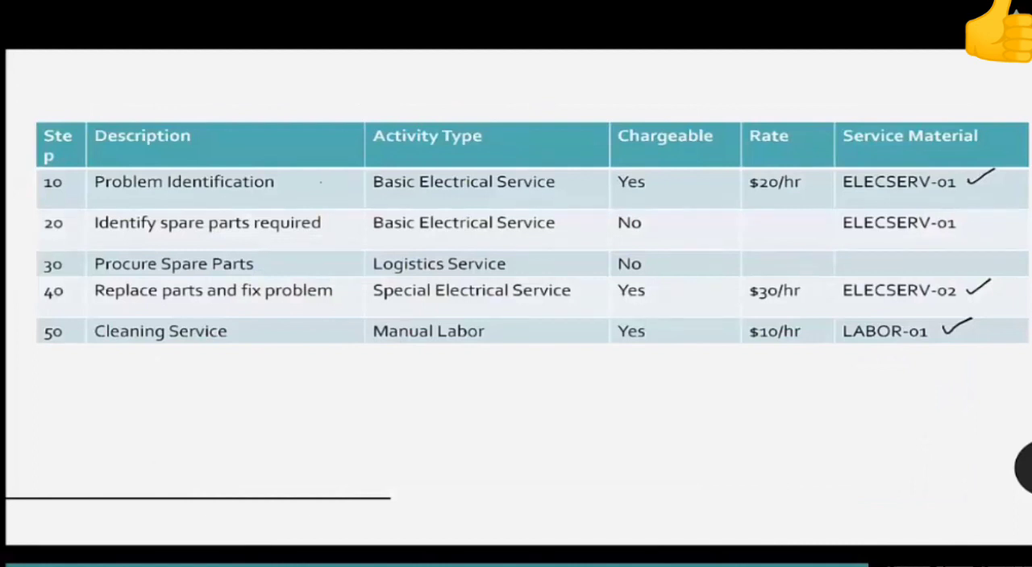
drag(302, 184, 332, 170)
drag(339, 227, 368, 209)
drag(342, 294, 372, 276)
mouse_move(275, 332)
mouse_down()
mouse_move(285, 341)
mouse_move(301, 320)
mouse_up()
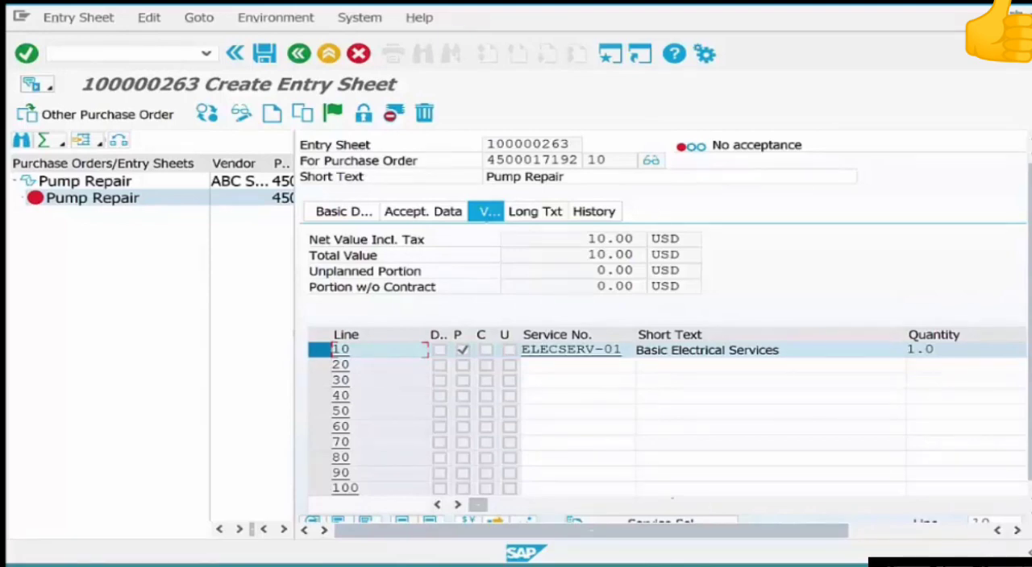
Try to add service elecserv-02 with quantity 1 as an unplanned service on line 20 of the entry sheet.
click(566, 365)
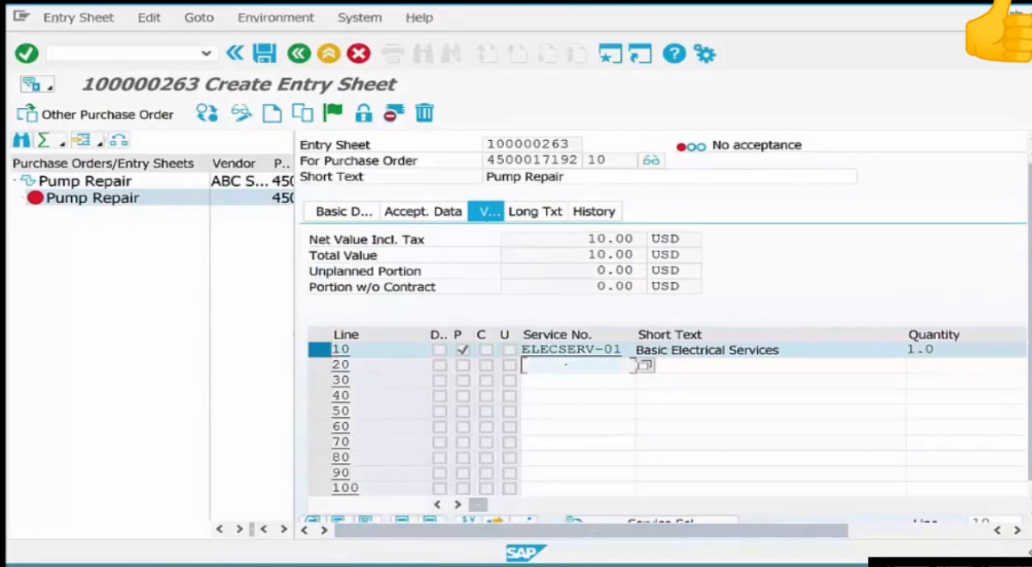
text(elec)
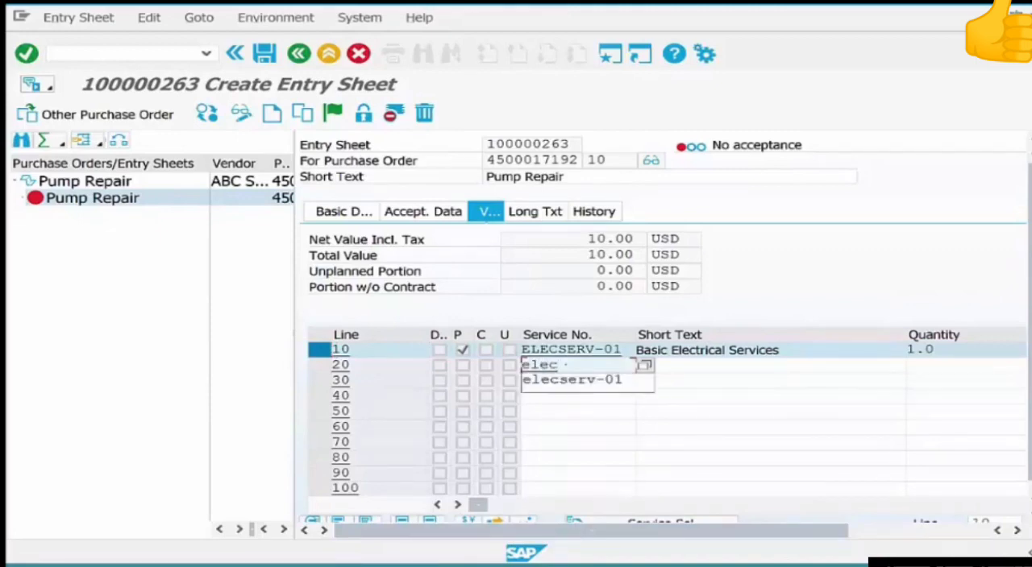
key(Down)
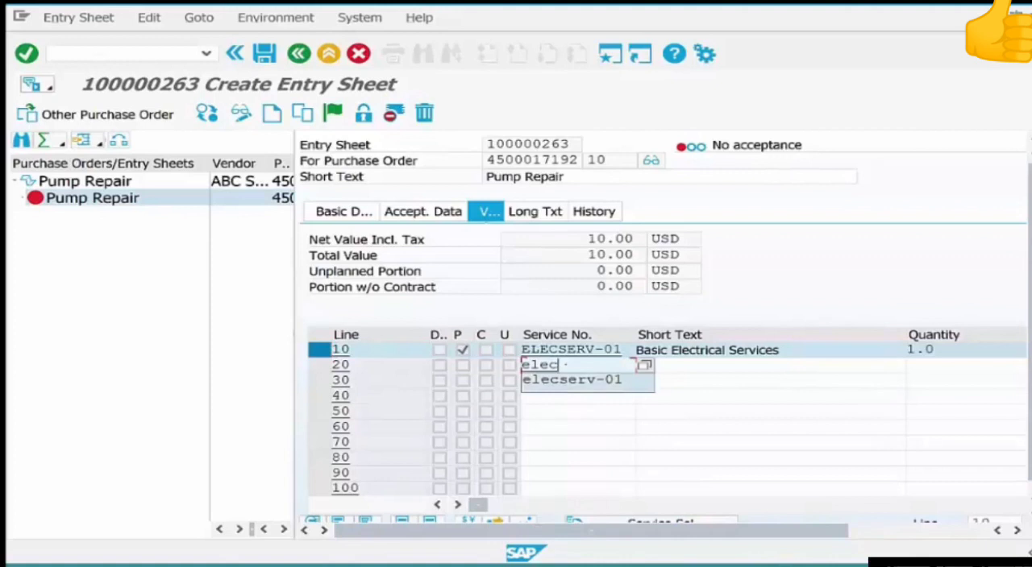
key(Return)
key(BackSpace)
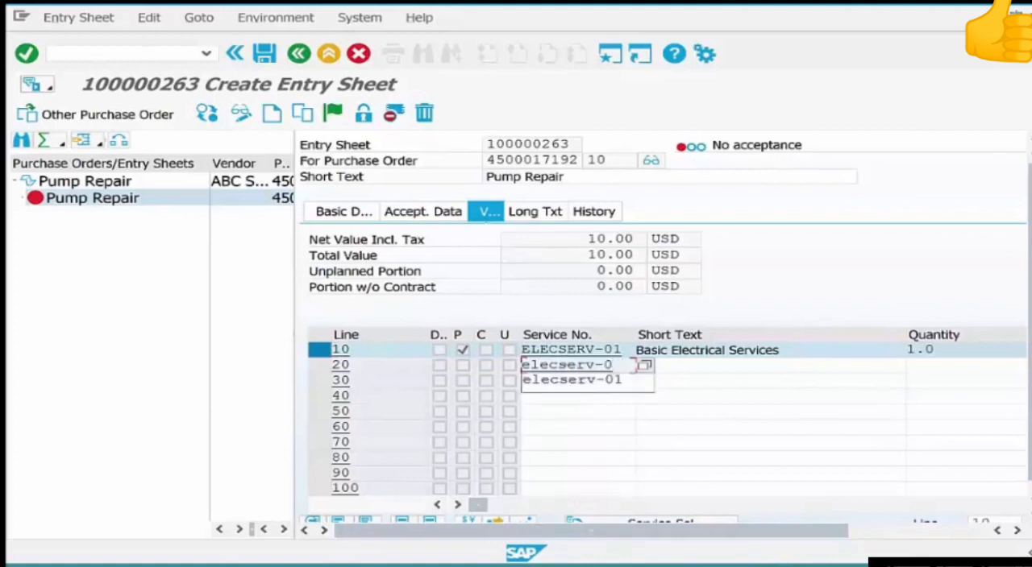
text(2)
key(Tab)
key(Tab)
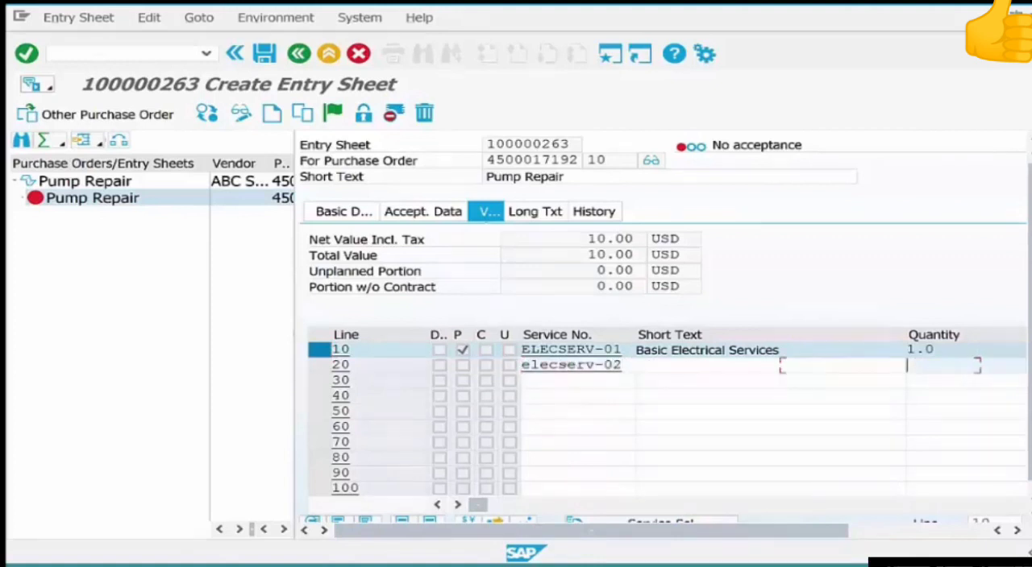
text(1)
key(Return)
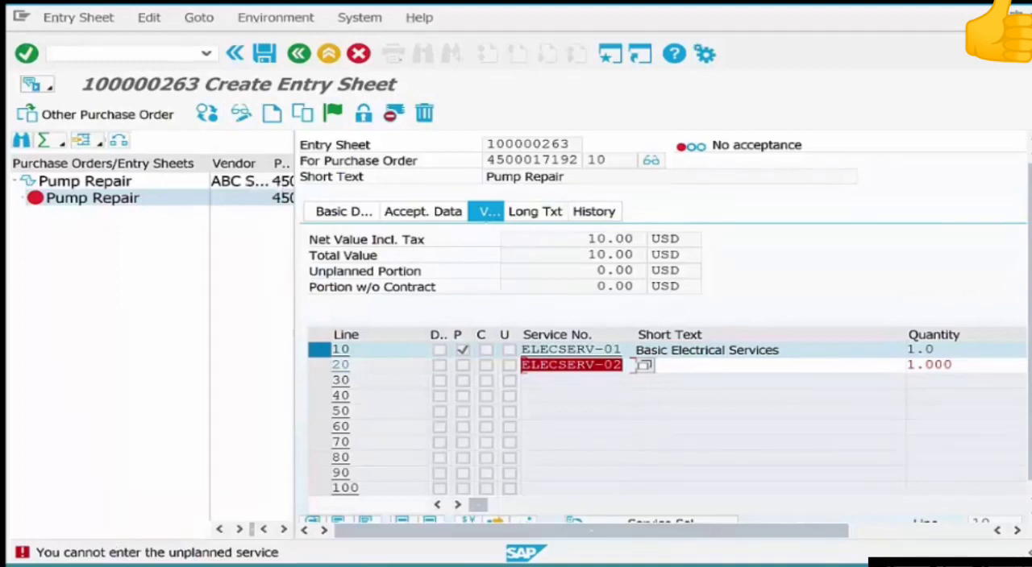
Cancel maintenance of the entry sheet, discard its data, and return to the SAP Easy Access menu.
click(358, 53)
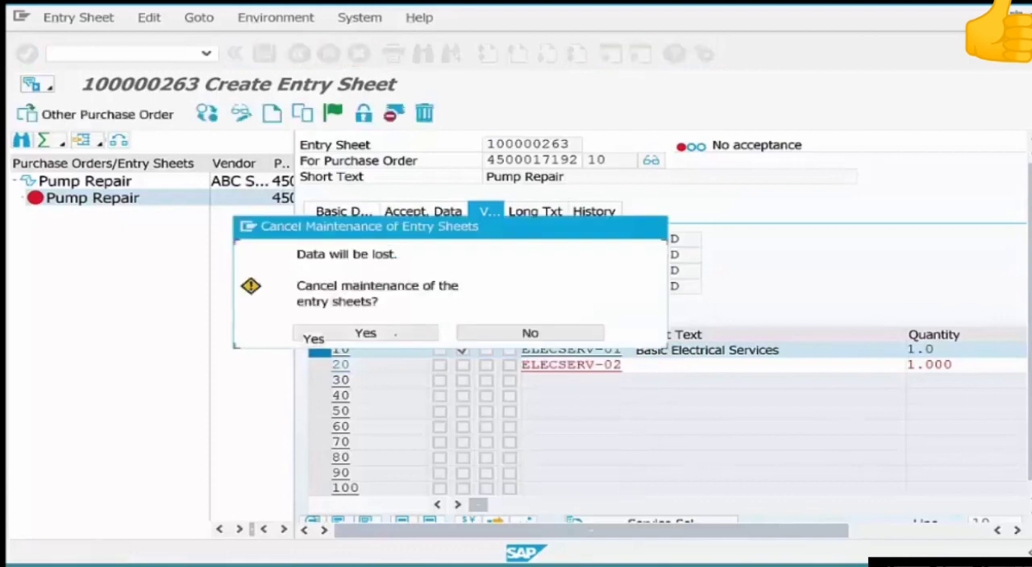
click(394, 332)
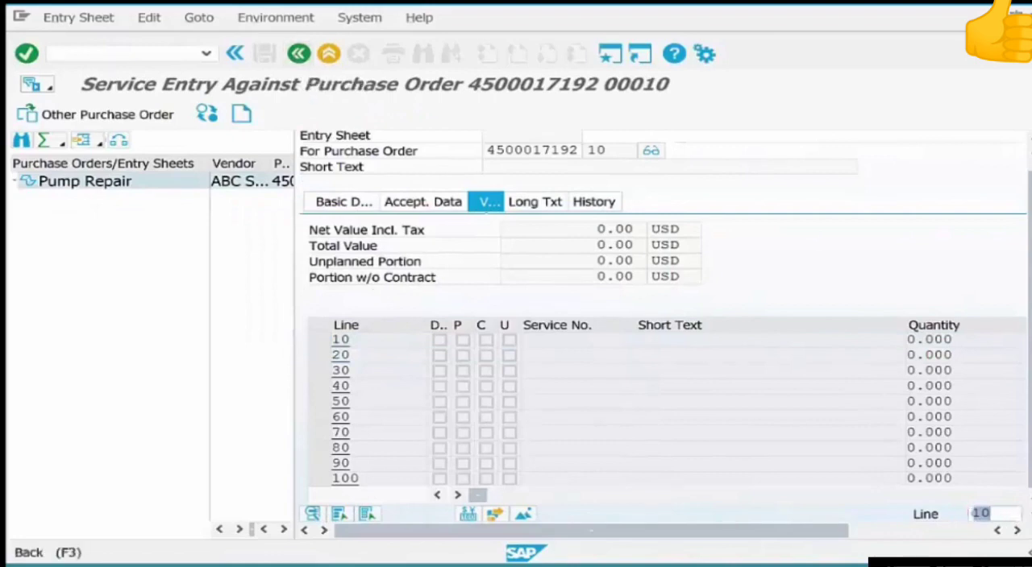
click(299, 53)
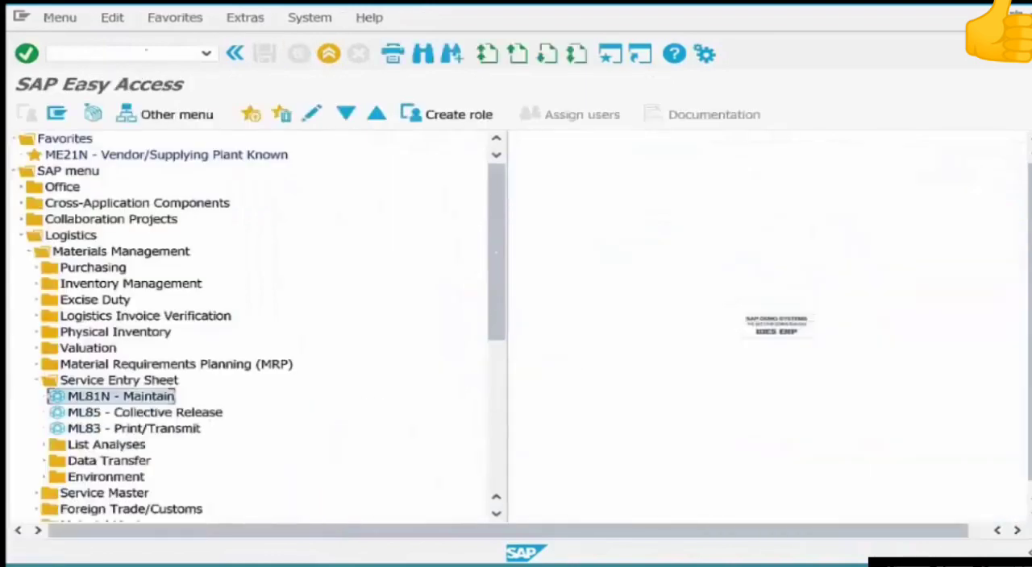
Run transaction me22n to open the Pump Repair purchase order for changes.
text(me22)
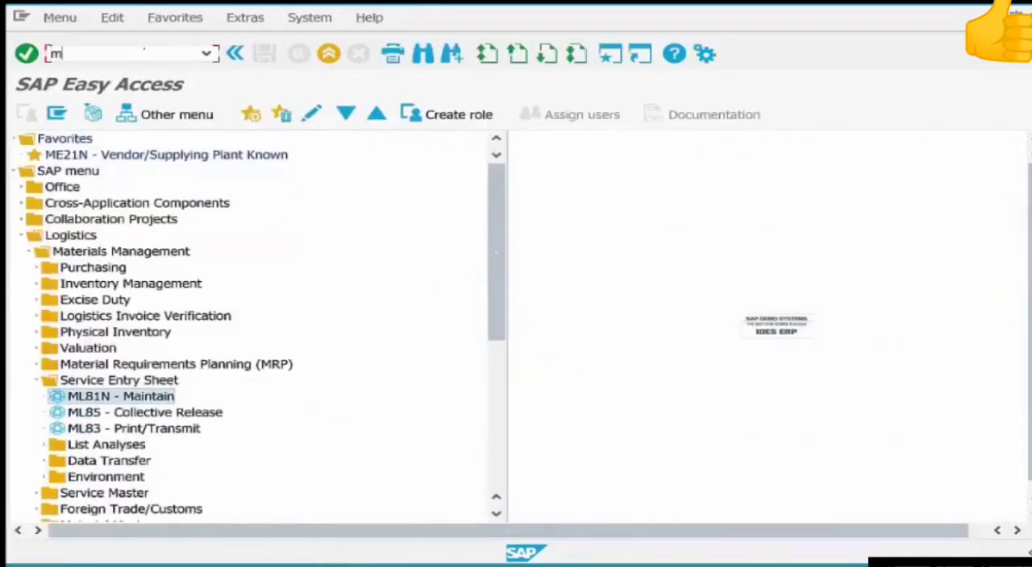
text(n)
key(Return)
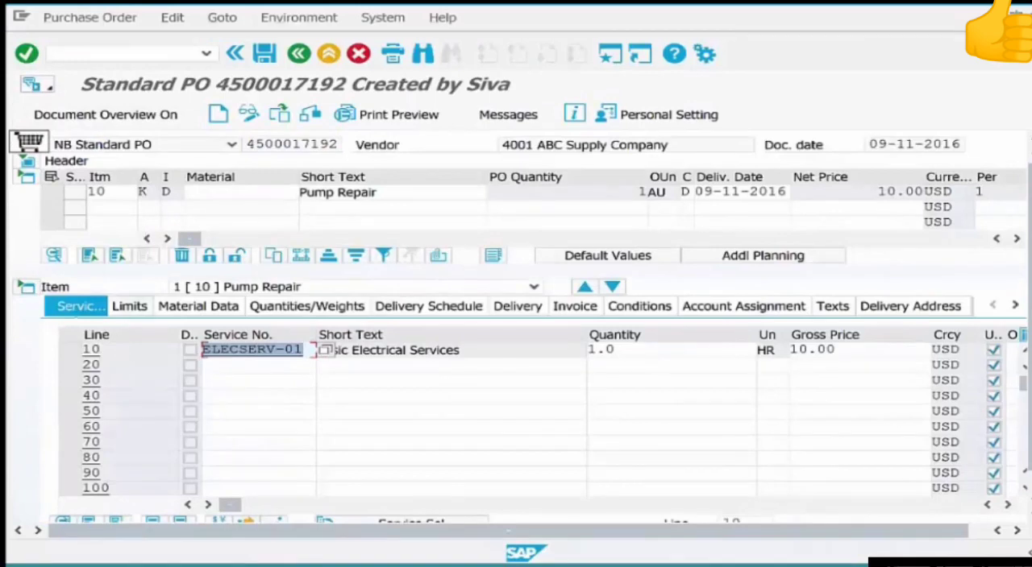
Set an overall limit of 100 USD for unplanned services on item 10 of the Pump Repair purchase order.
key(Return)
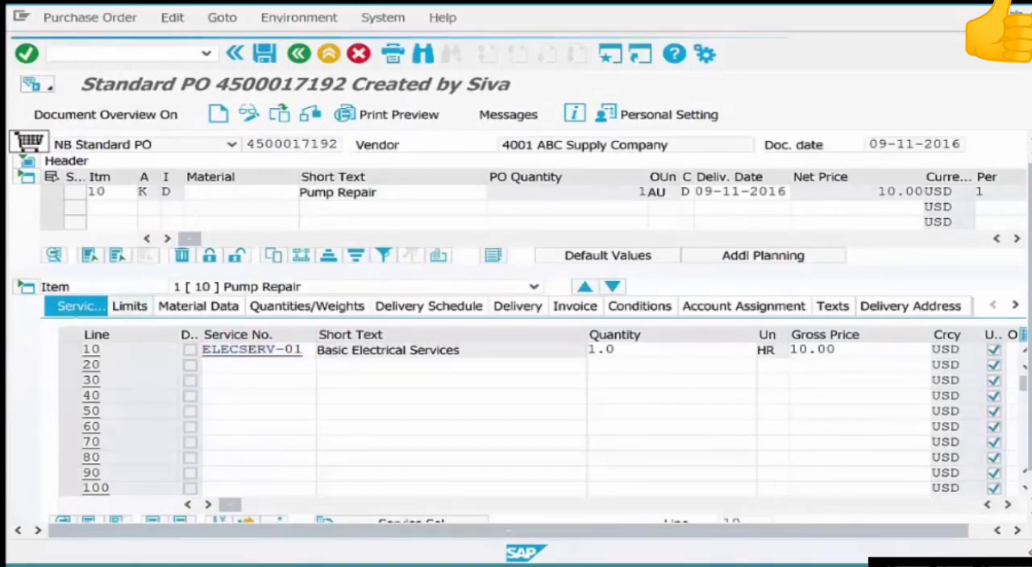
click(130, 307)
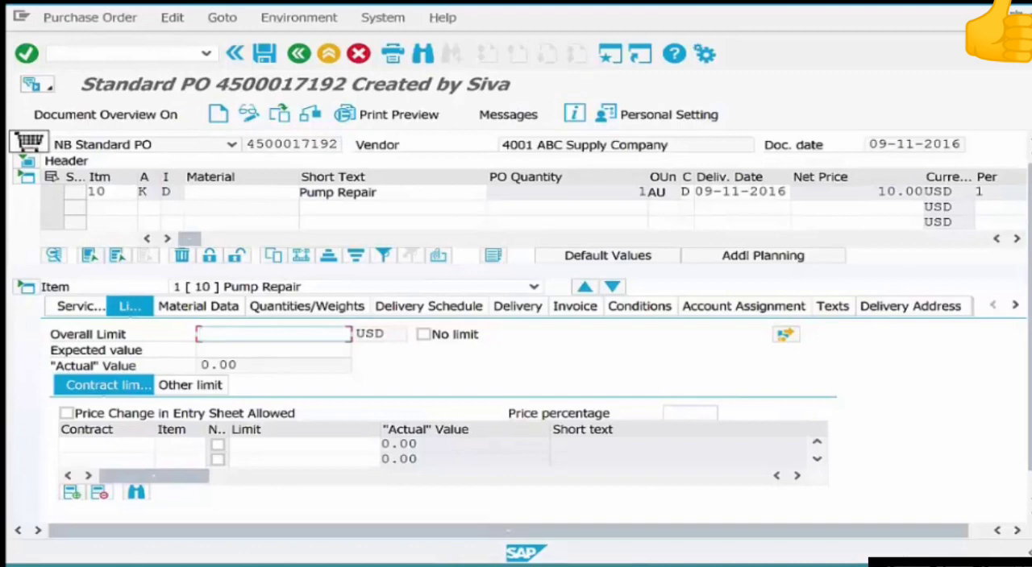
text(100)
key(Return)
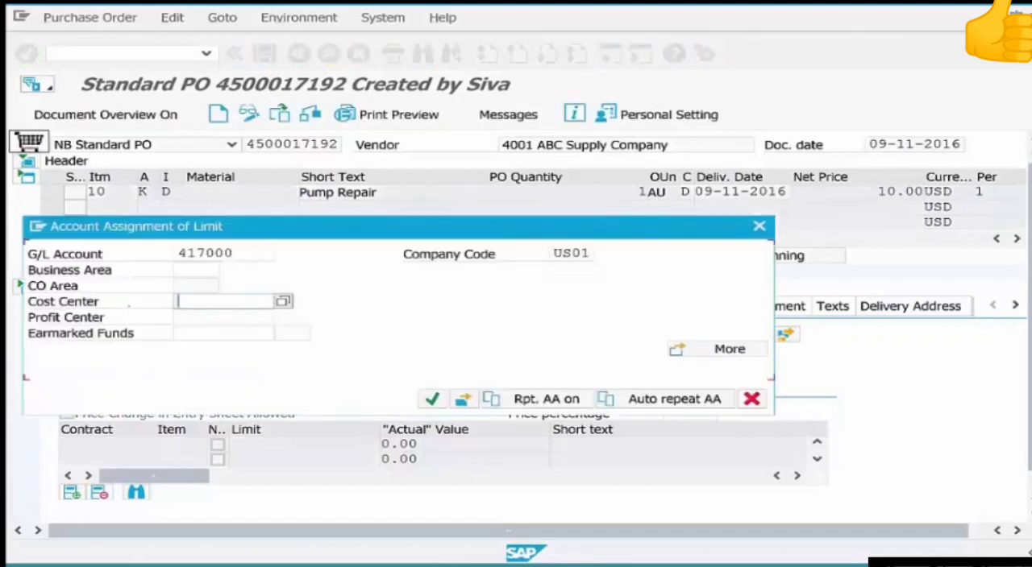
Assign the limit to cost center admin-01 and confirm its account assignment.
key(Down)
key(Down)
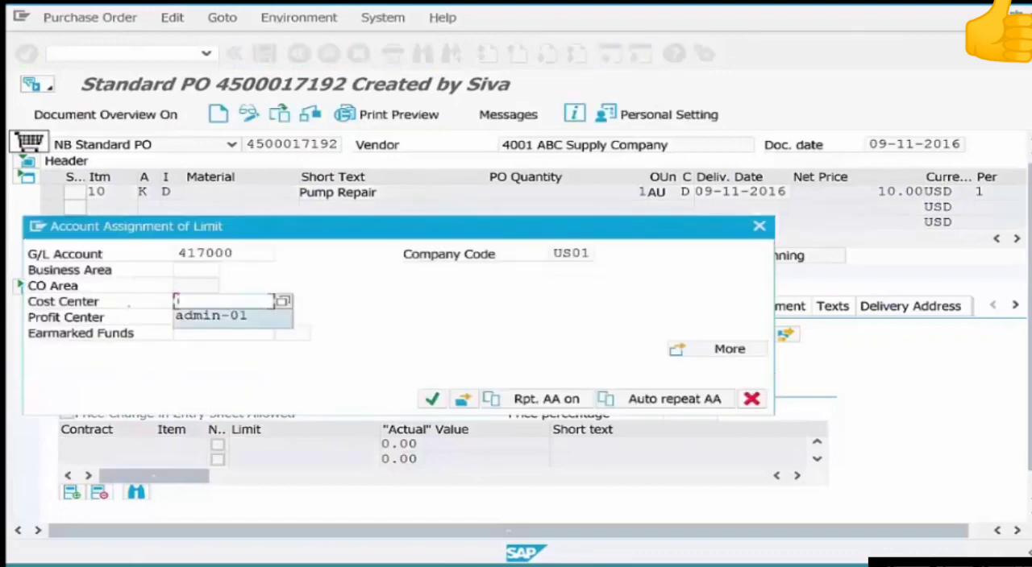
key(Return)
key(Return)
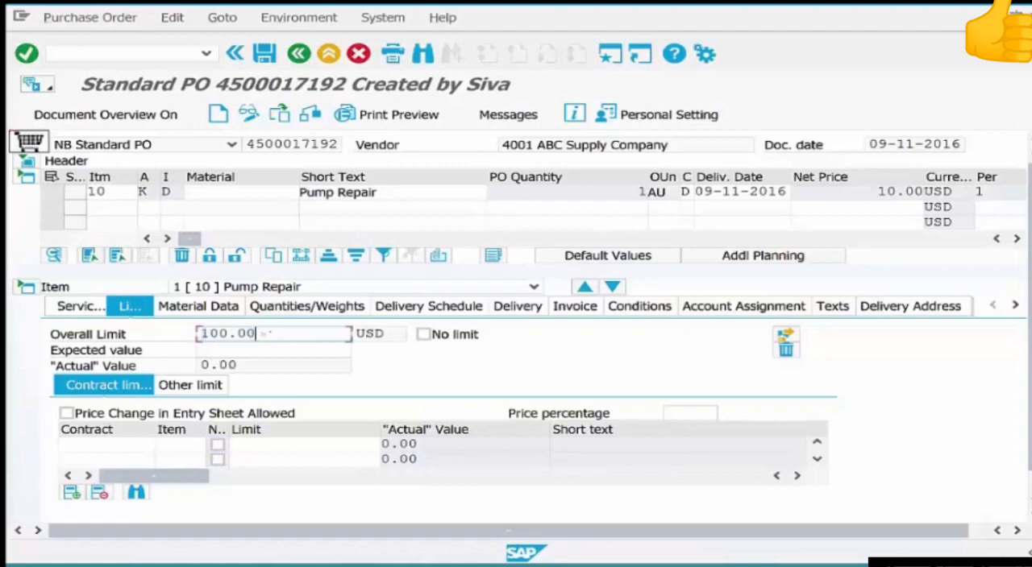
Check the overall limit against the item's net price, then save the purchase order and return to the SAP Easy Access menu.
drag(256, 333, 198, 334)
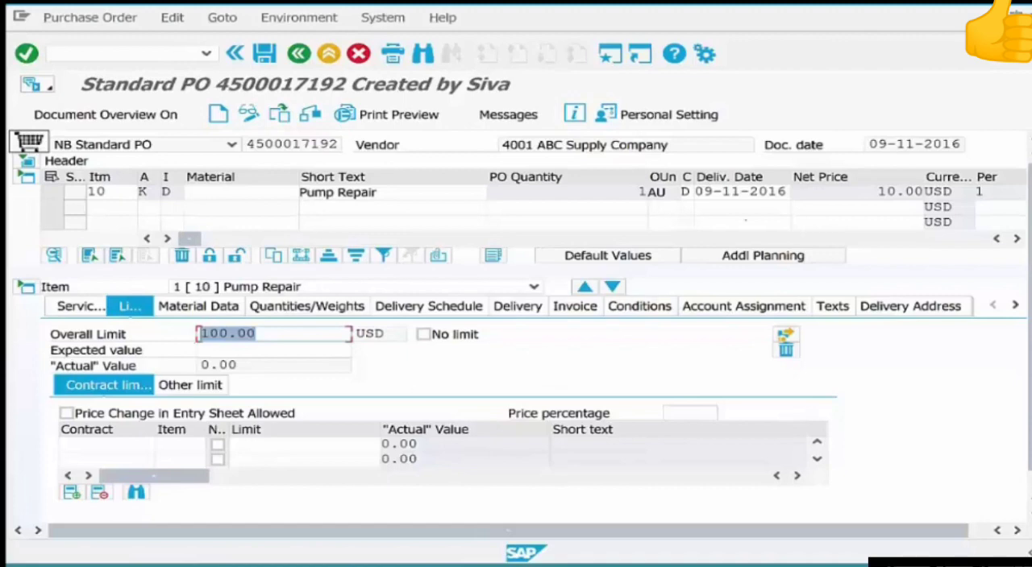
drag(876, 191, 906, 192)
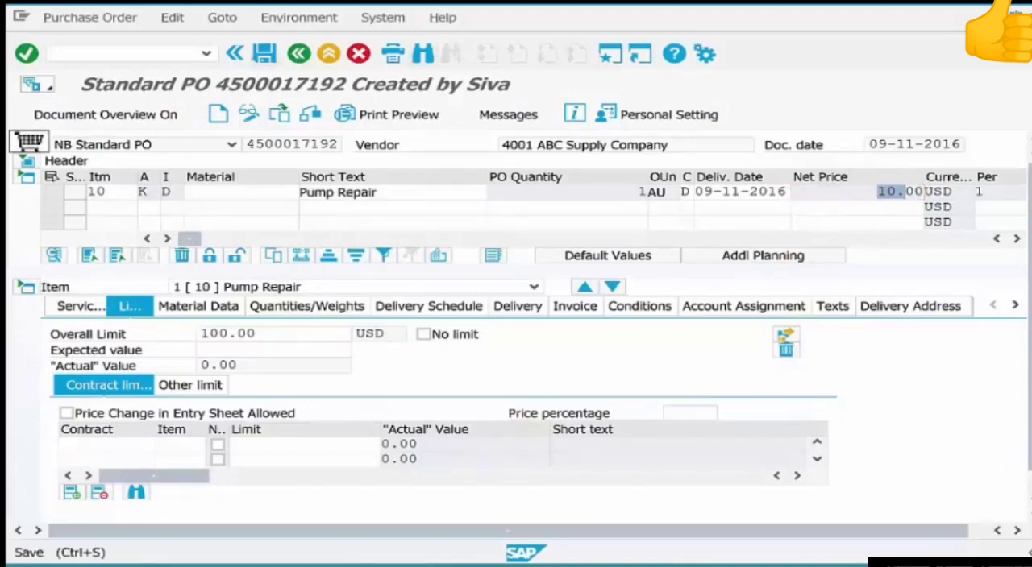
key(ctrl+s)
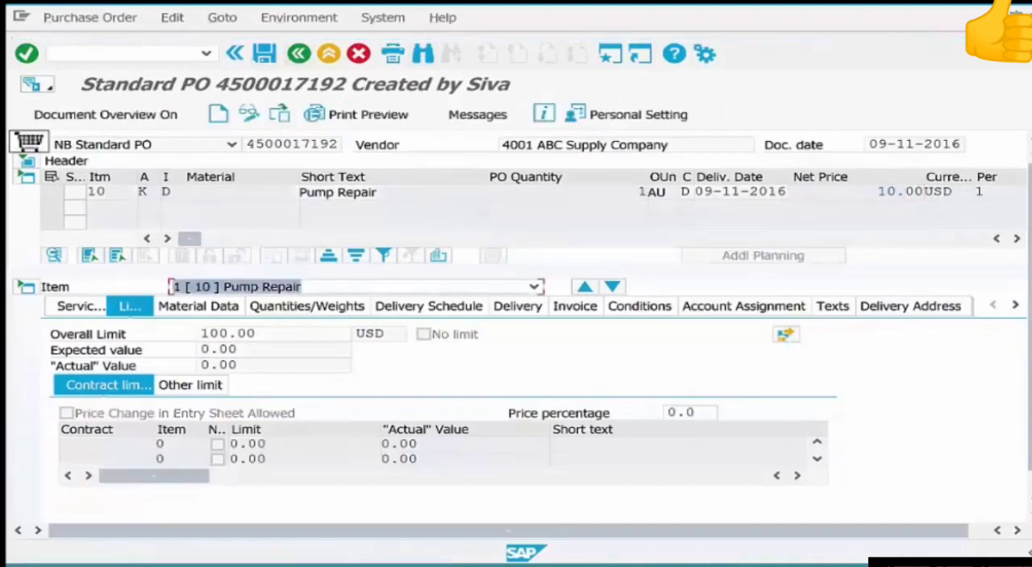
key(F3)
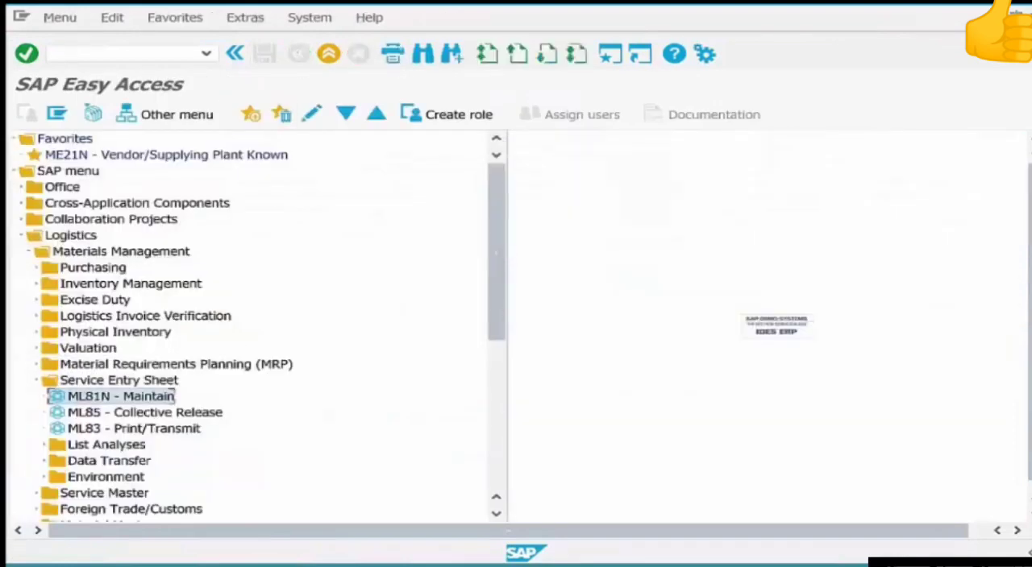
Run ML81N - Maintain and select the Pump Repair purchase order for service entry.
key(Return)
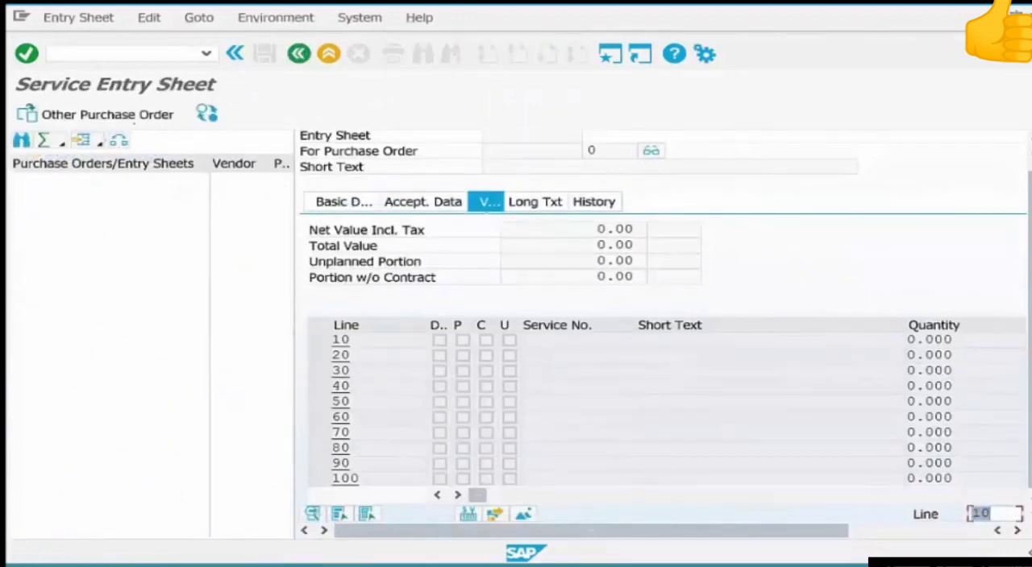
click(95, 115)
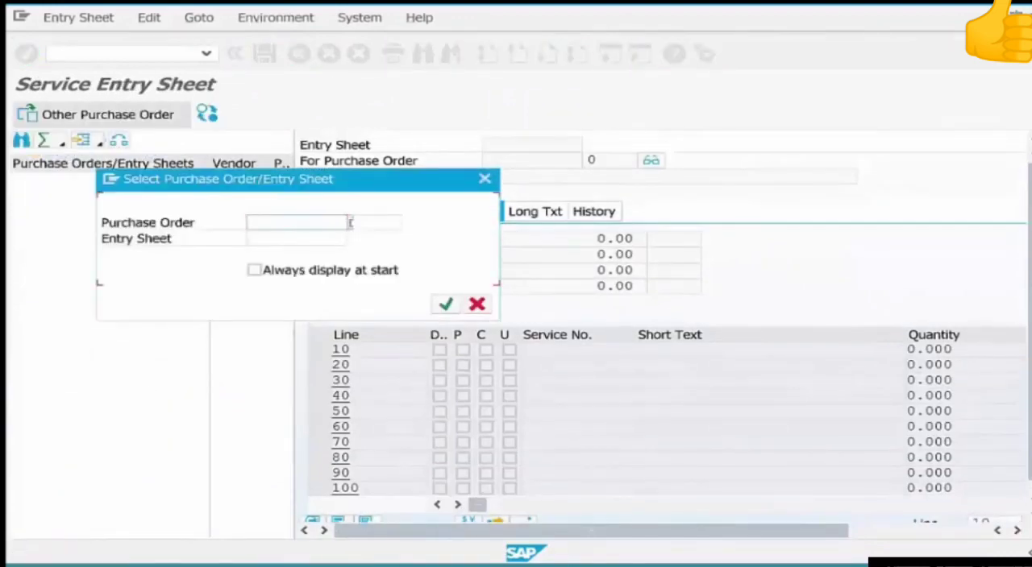
key(ctrl+v)
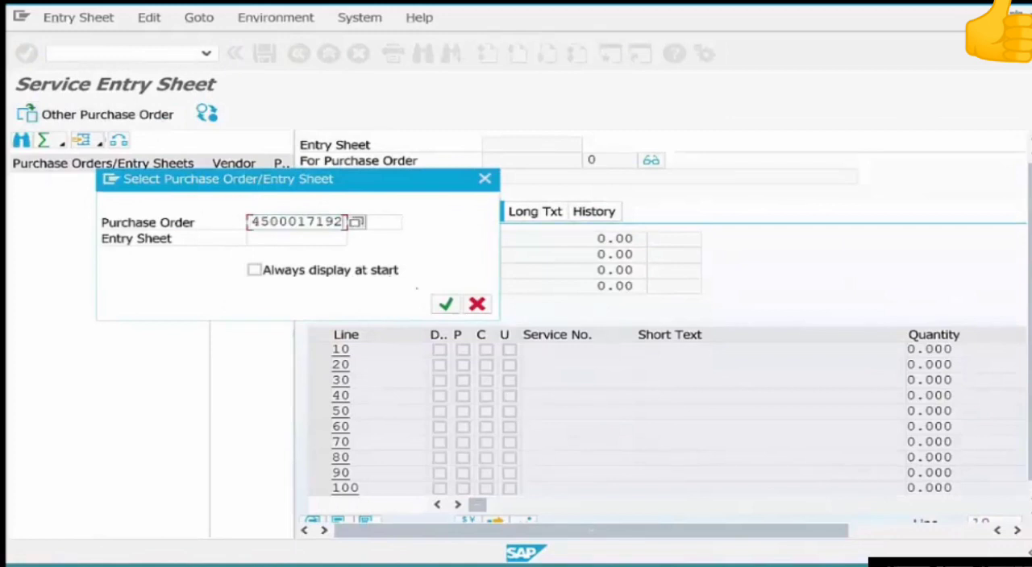
click(444, 304)
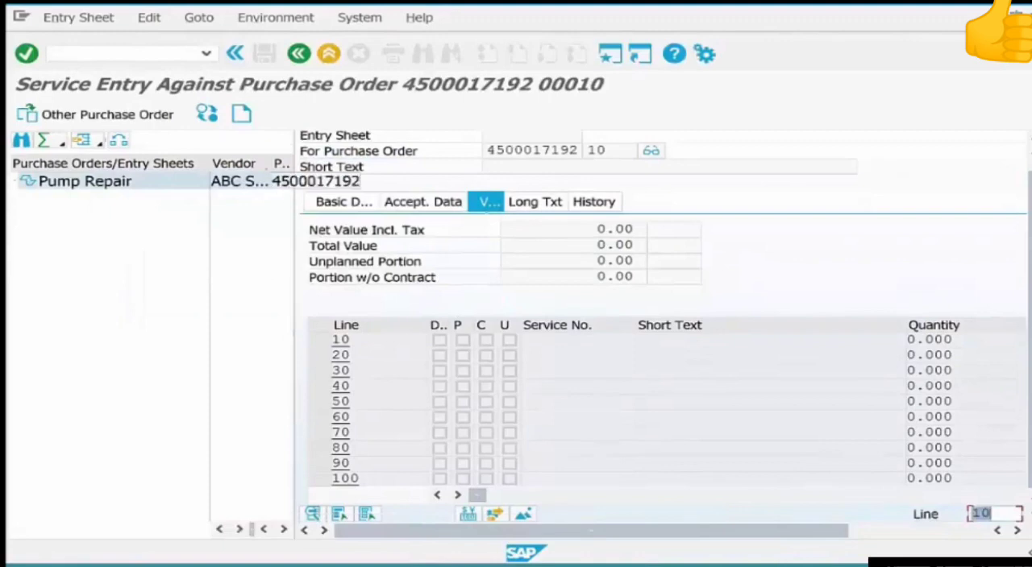
Create a new entry sheet for the purchase order with the short text Pump Repair.
click(242, 114)
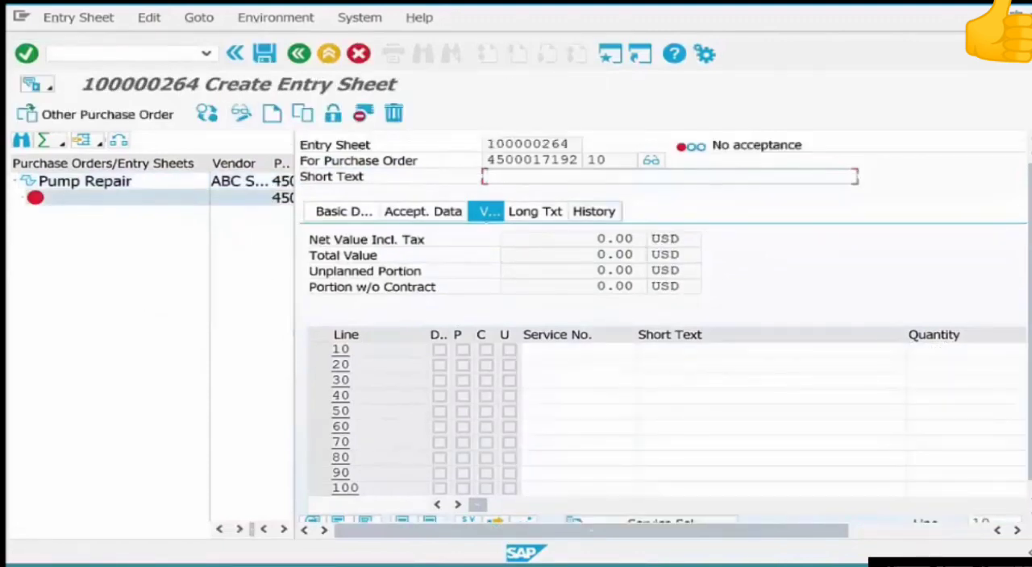
text(P)
key(Down)
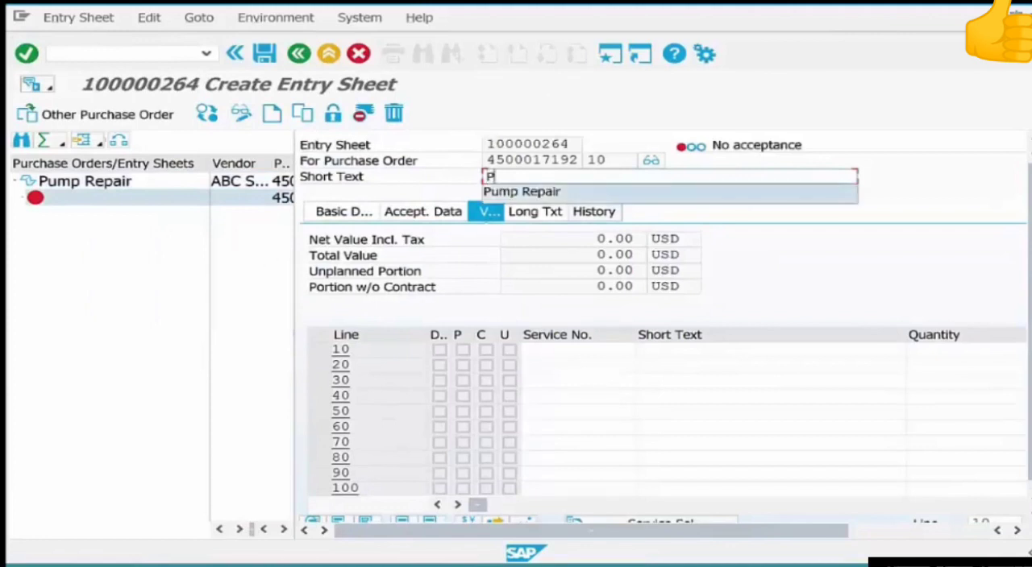
key(Return)
key(Return)
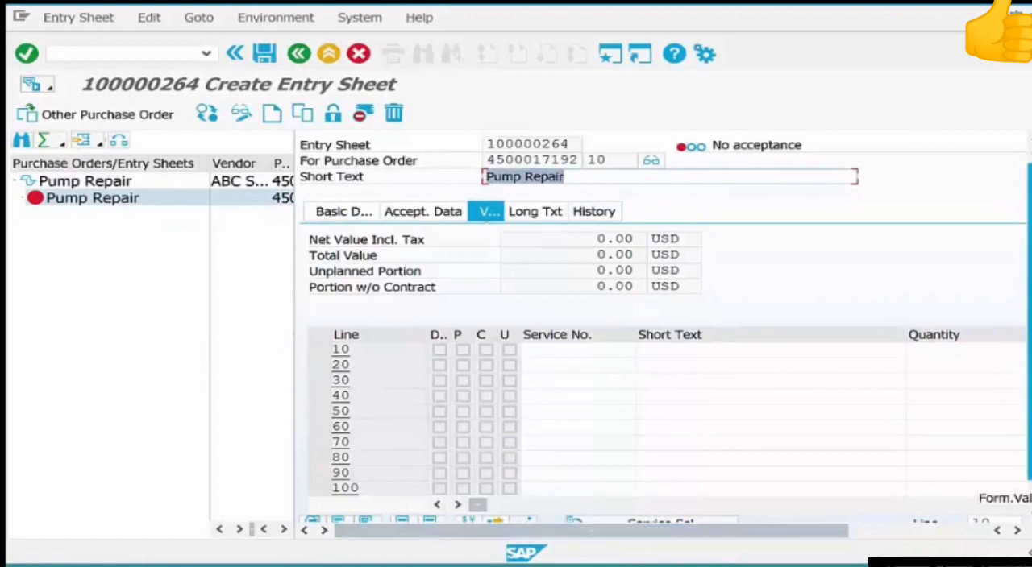
Adopt the planned service ELECSERV-01 from line 10 of the purchase order into the entry sheet.
drag(1028, 459, 1028, 467)
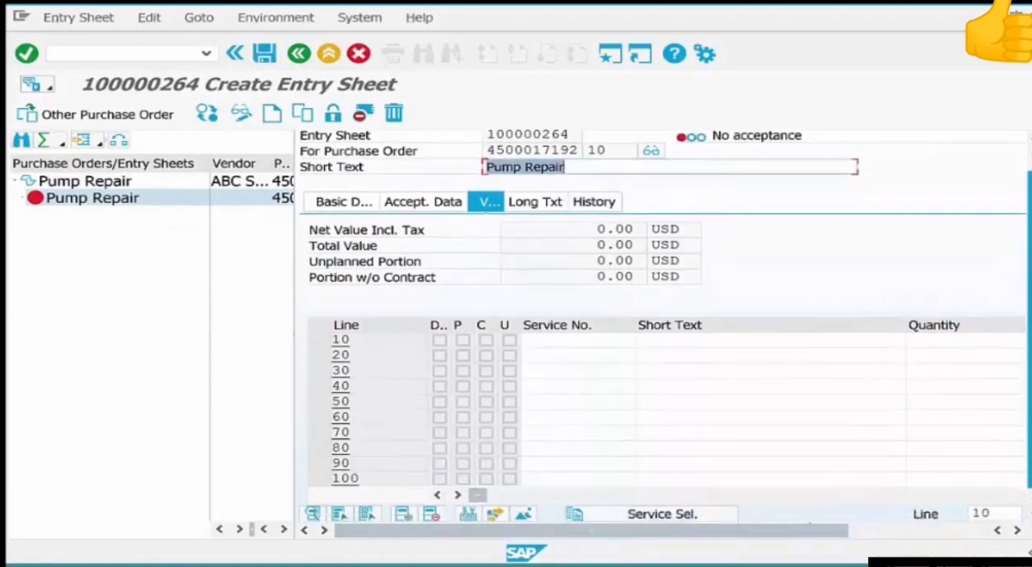
click(661, 515)
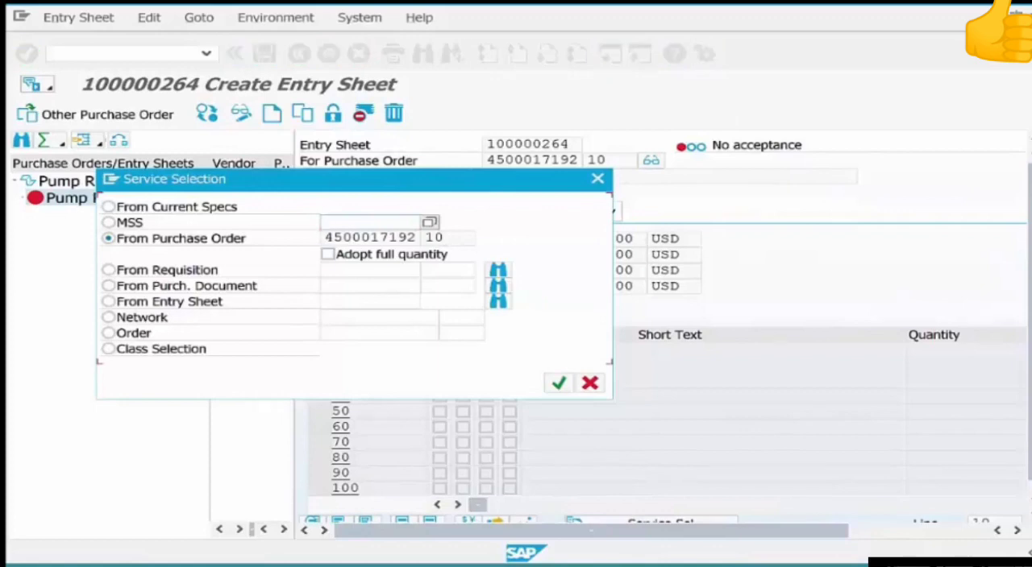
key(Return)
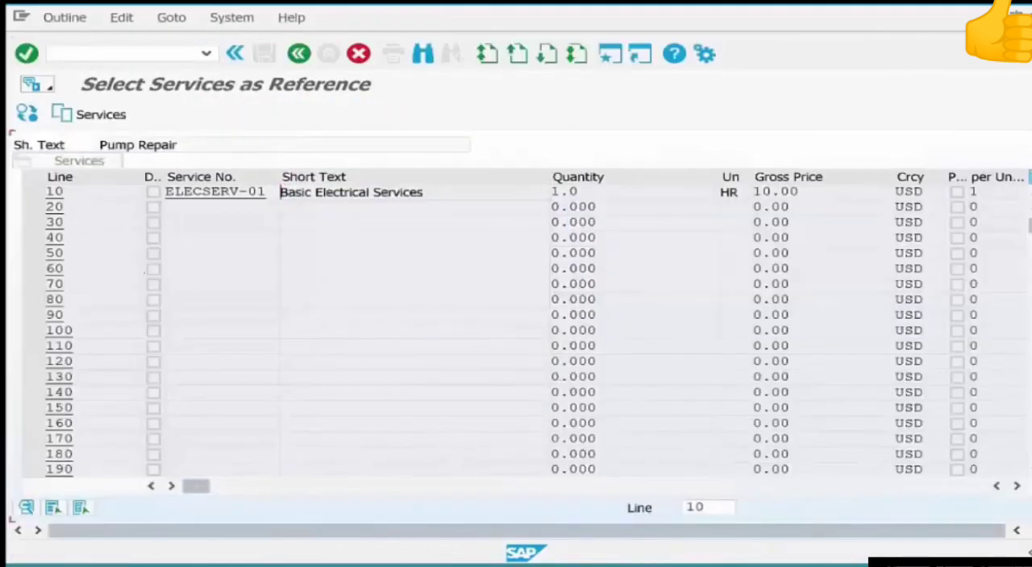
click(34, 191)
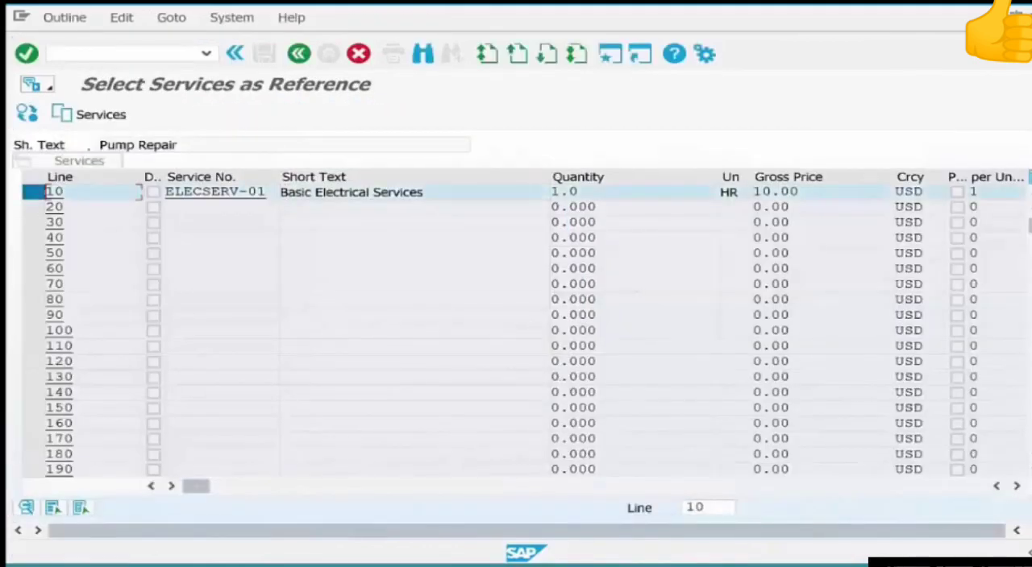
click(95, 115)
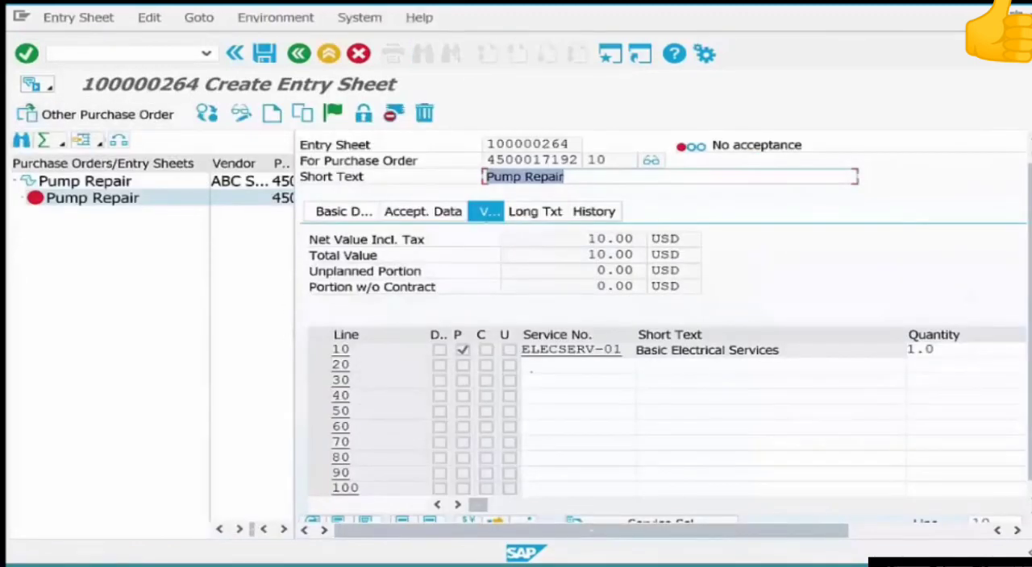
Add service elecserv-02 on line 20 with quantity 1 and a gross price of 20 USD as an unplanned service.
click(534, 367)
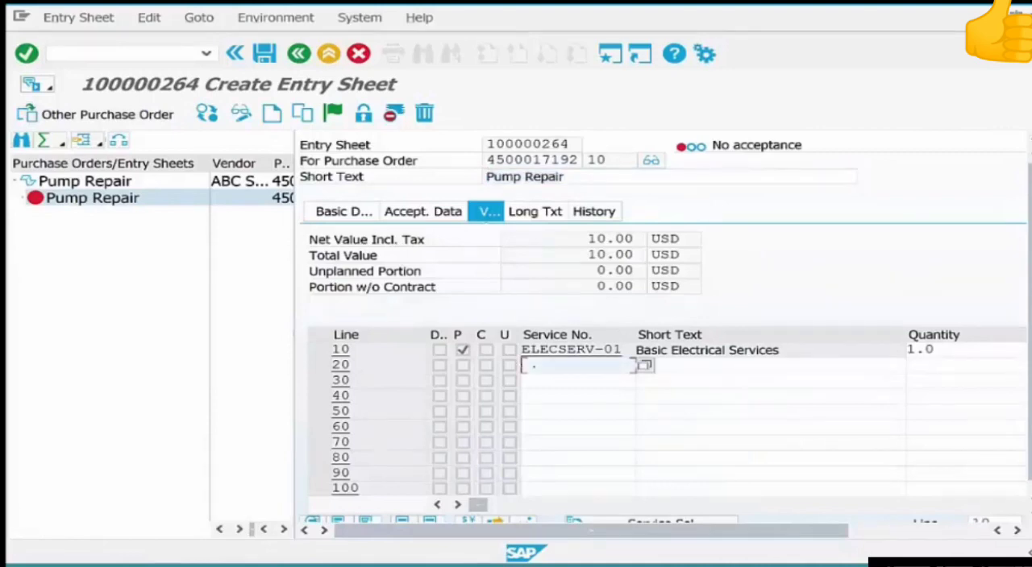
text(e)
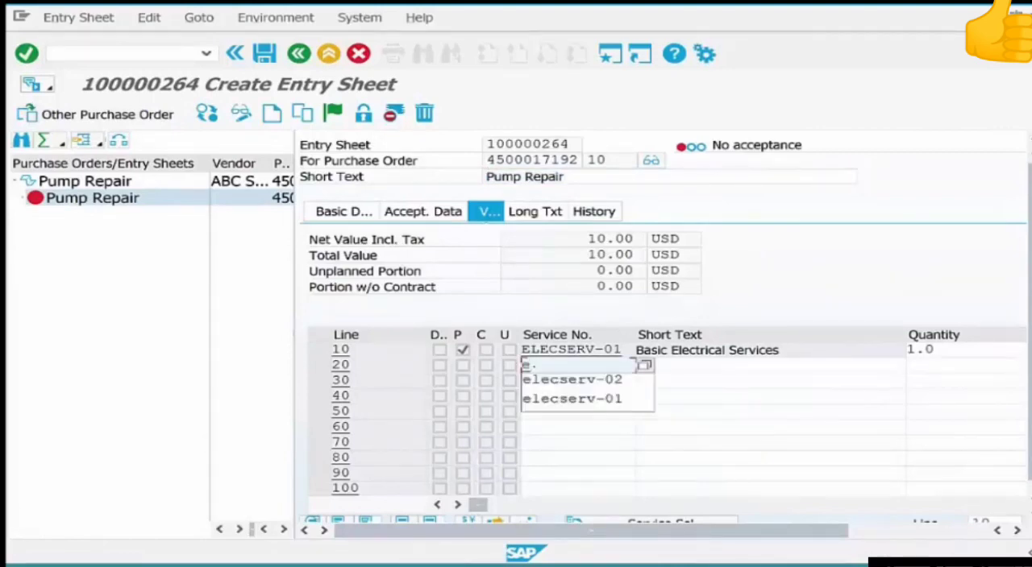
key(Down)
key(Return)
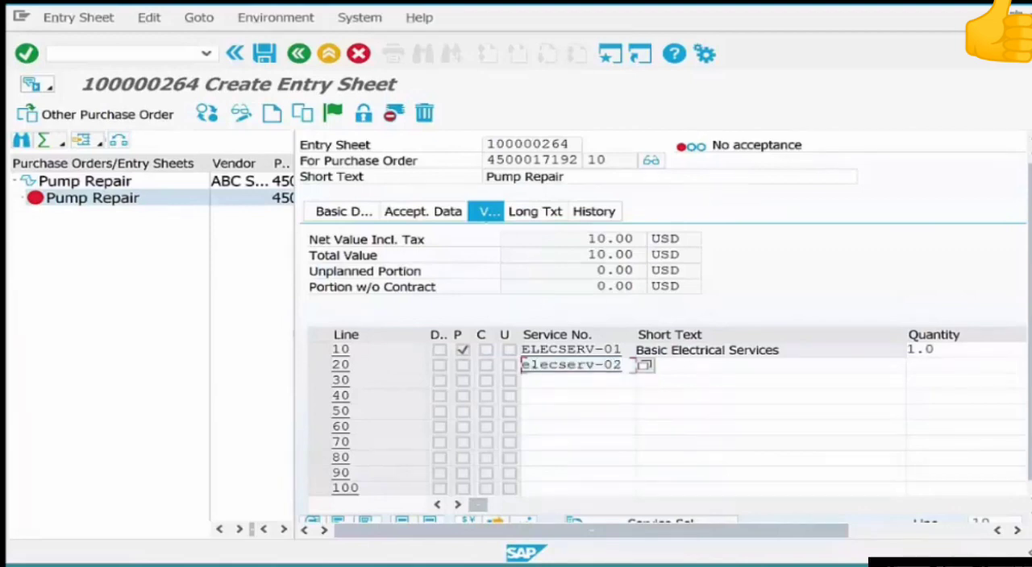
key(Tab)
key(Tab)
text(1)
key(Return)
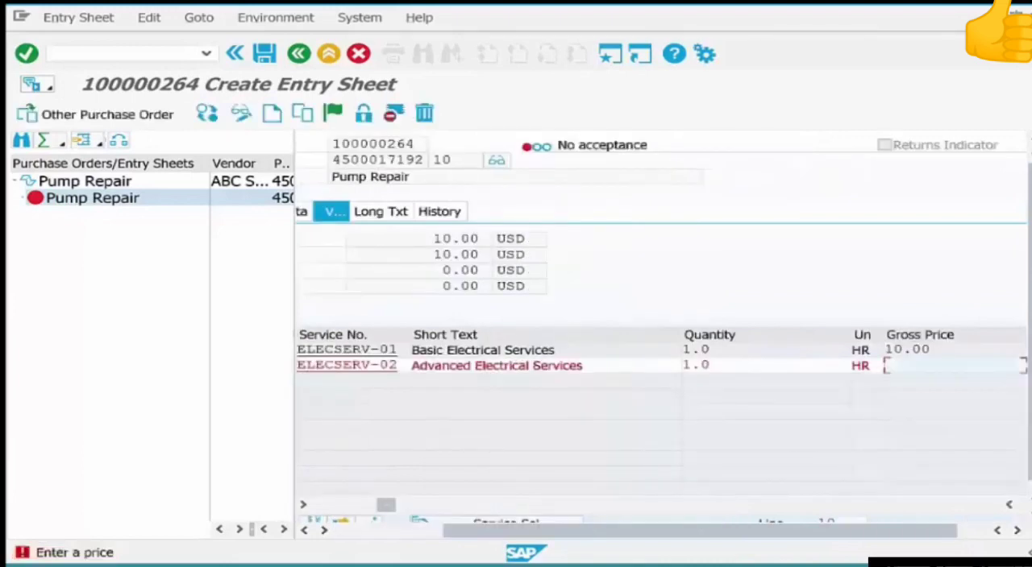
text(20)
key(Return)
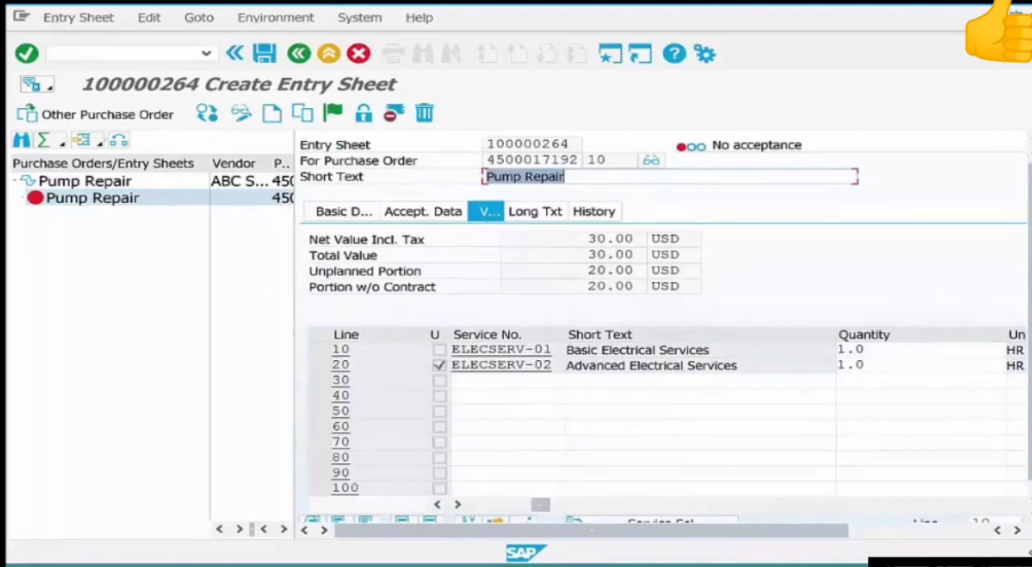
Enter service labor-01 with quantity 1 on line 30 of the entry sheet.
drag(540, 505, 478, 506)
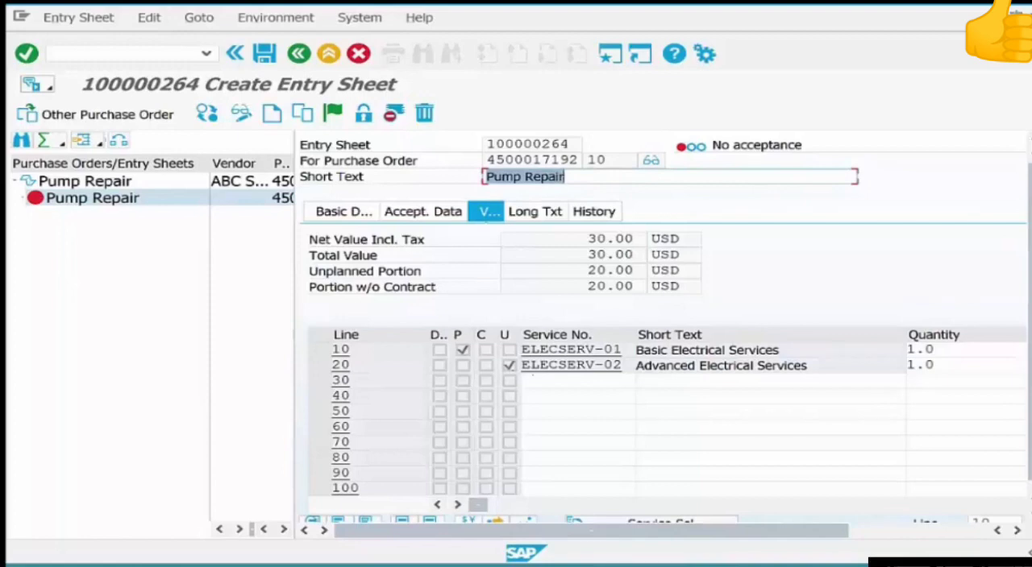
click(534, 379)
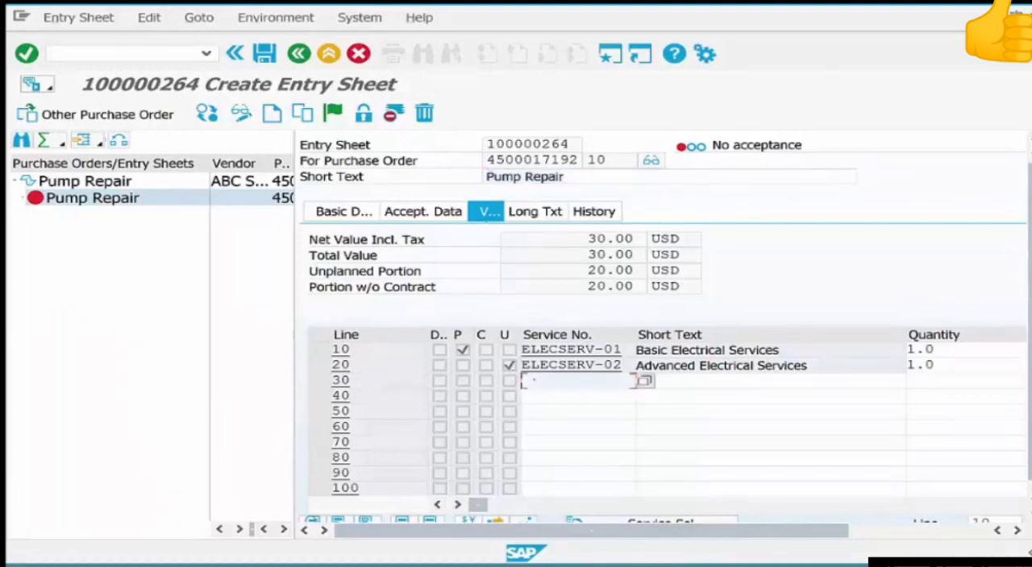
text(labor-01)
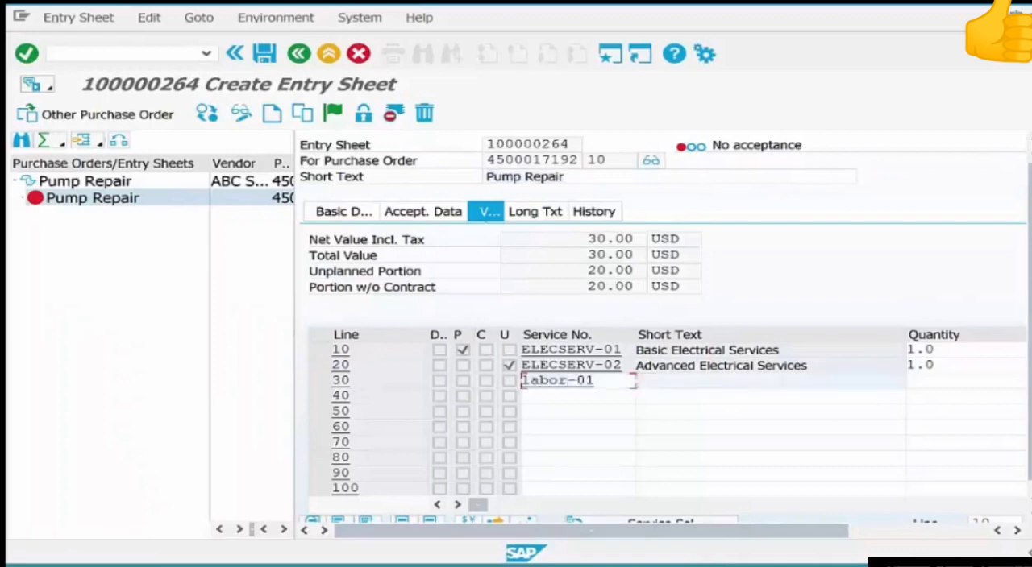
key(Tab)
key(Tab)
text(1)
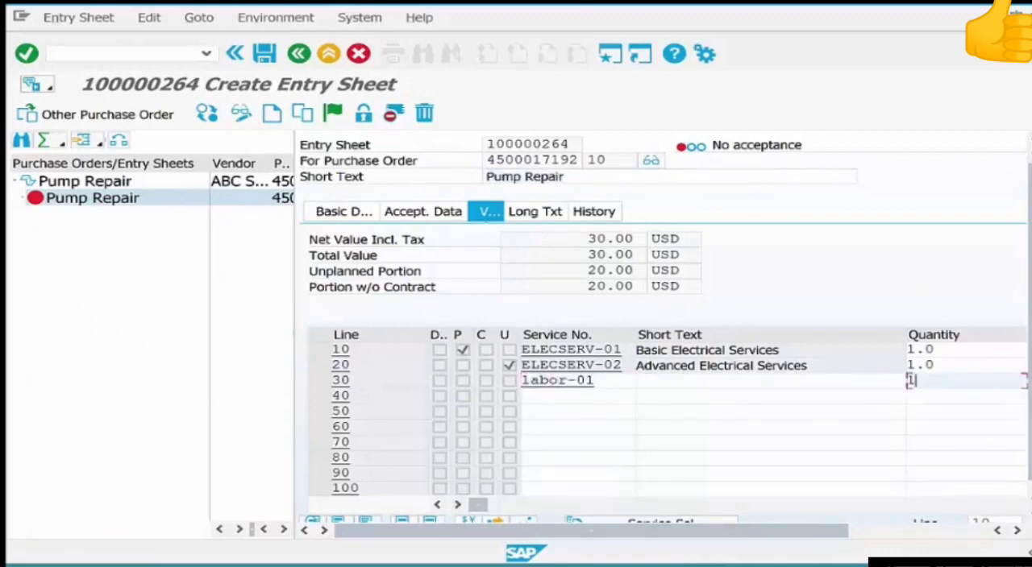
key(Return)
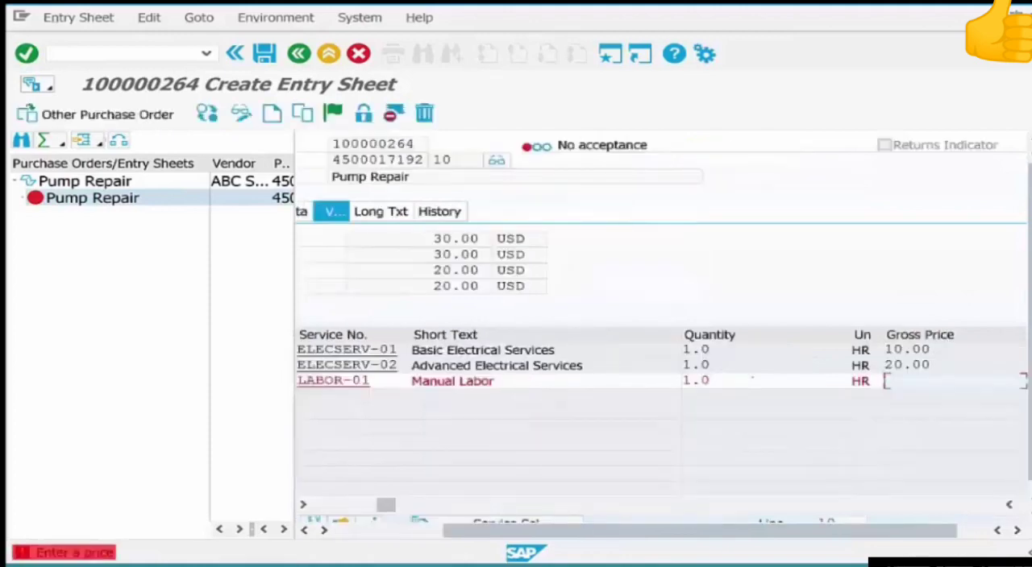
Set the gross price of the Manual Labor line to 10 USD and save the entry sheet.
text(10)
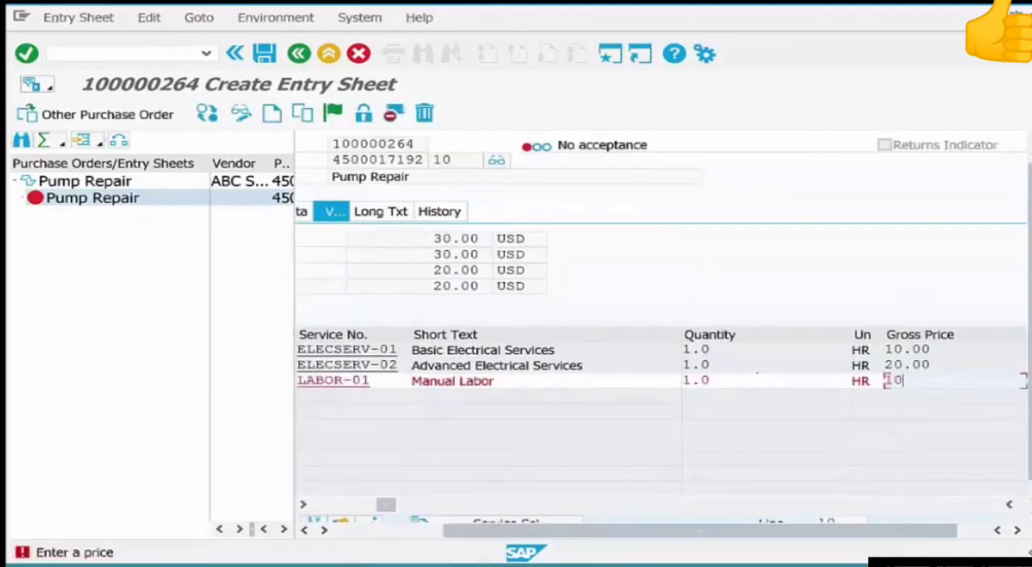
key(Return)
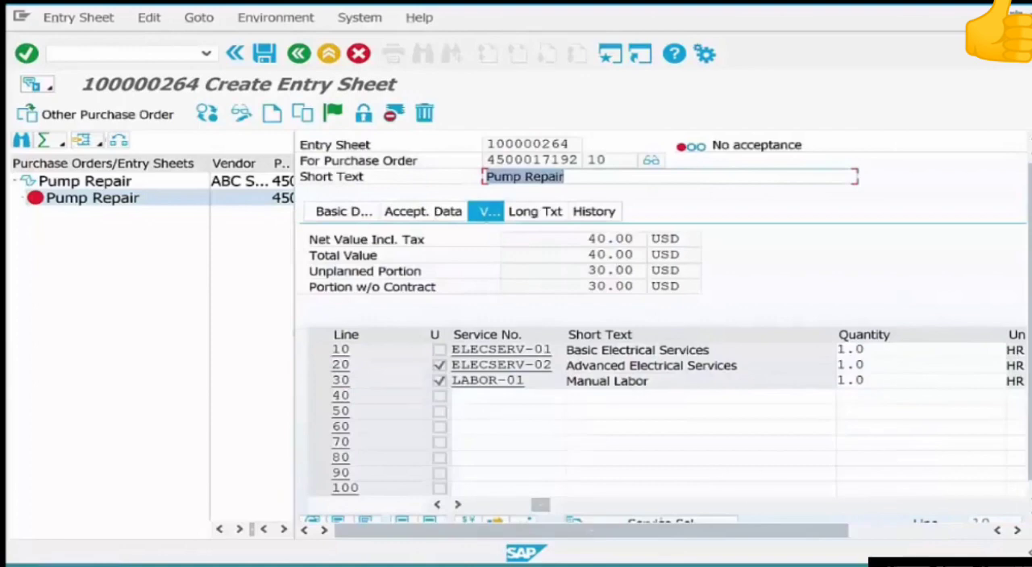
drag(540, 504, 476, 505)
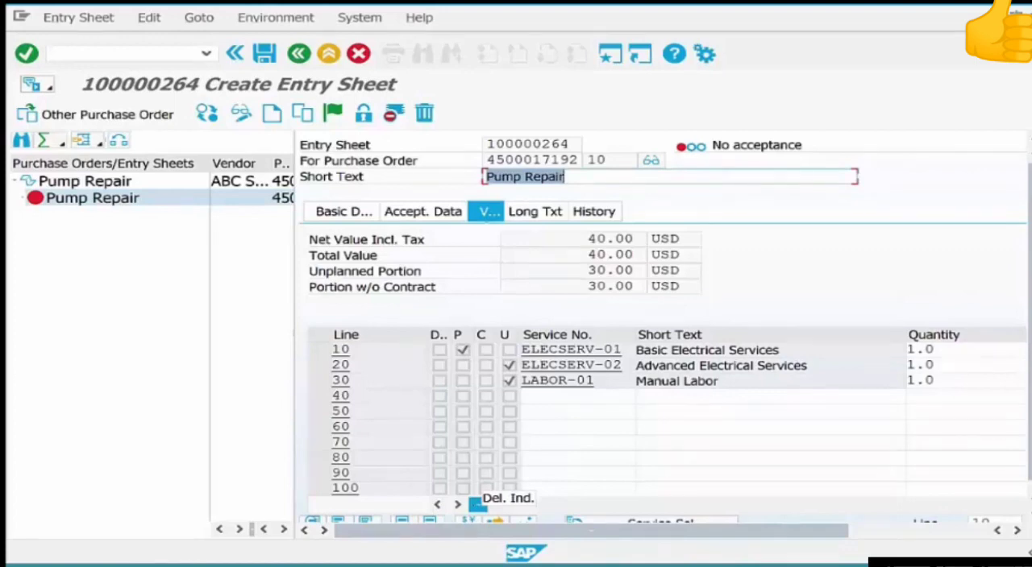
key(ctrl+s)
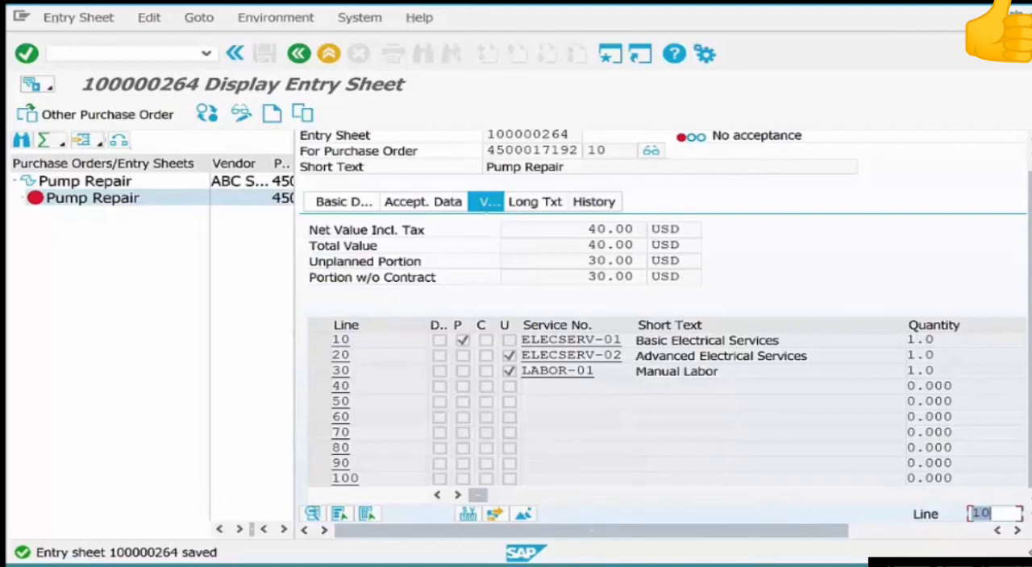
Switch the Pump Repair entry sheet to change mode, accept it and save.
click(84, 181)
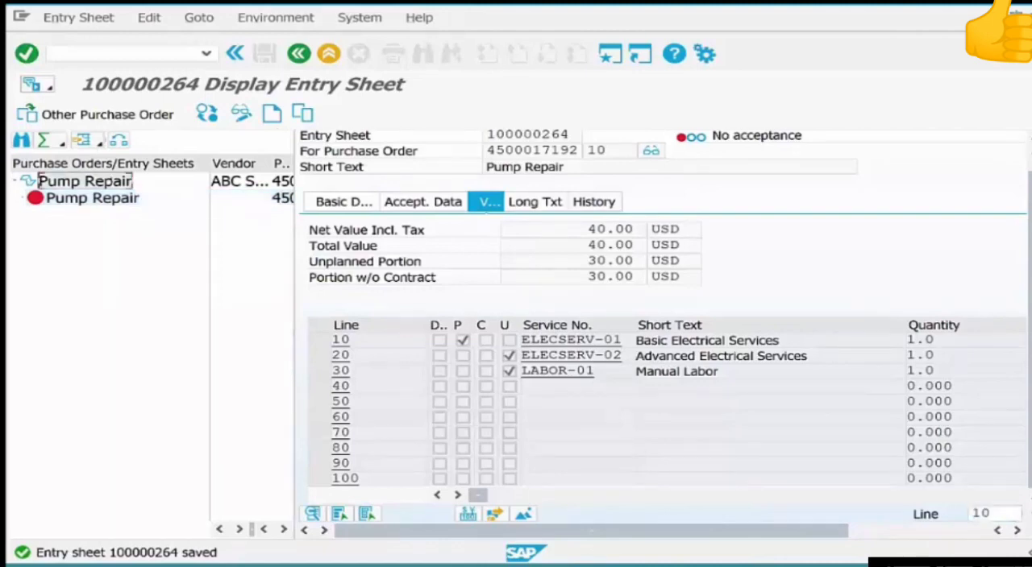
click(241, 114)
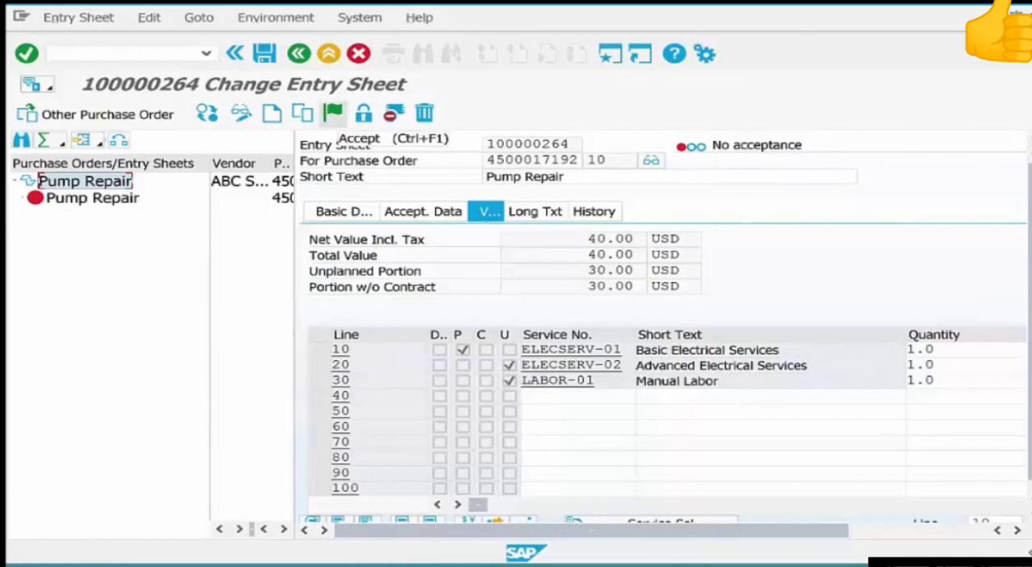
click(333, 112)
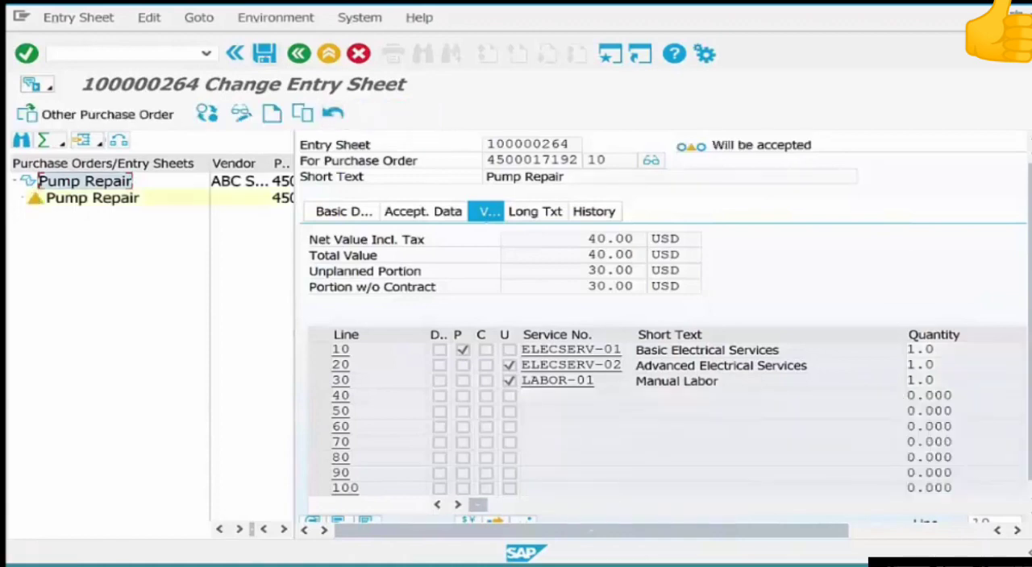
click(264, 54)
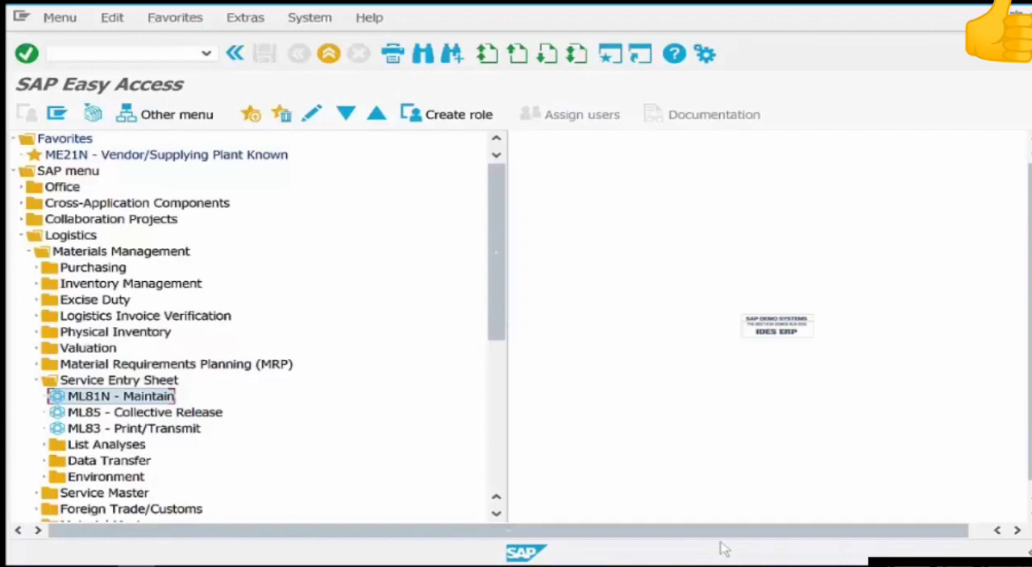
Open the ML45 transaction for adding service-level price conditions under Service Master, Service Conditions, For Service.
click(37, 381)
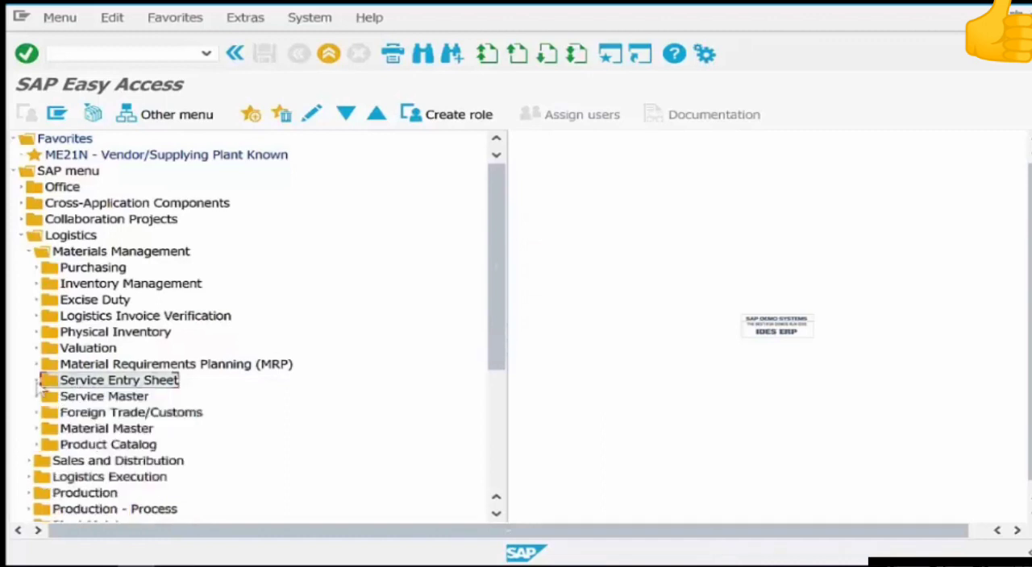
click(37, 399)
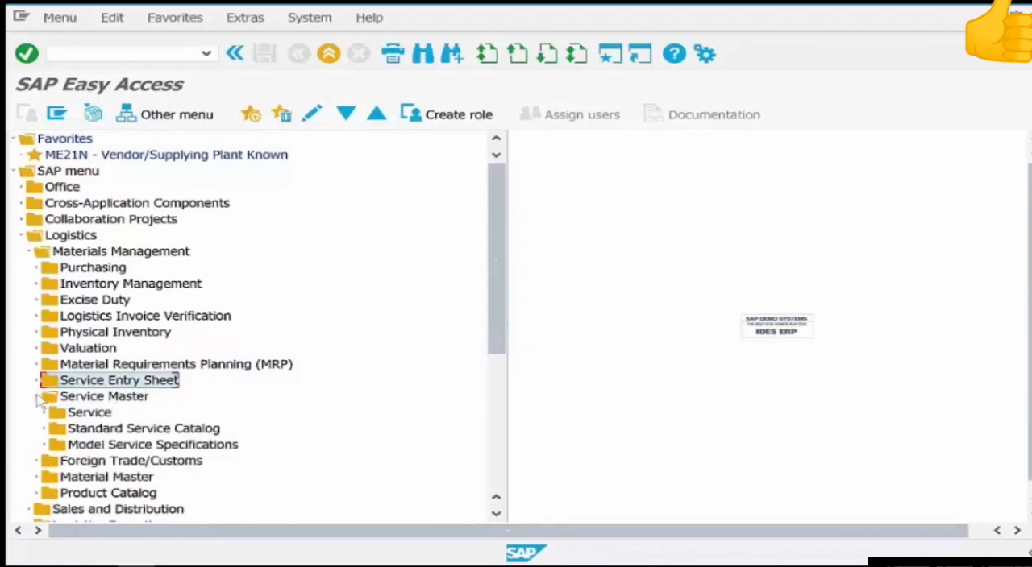
click(44, 413)
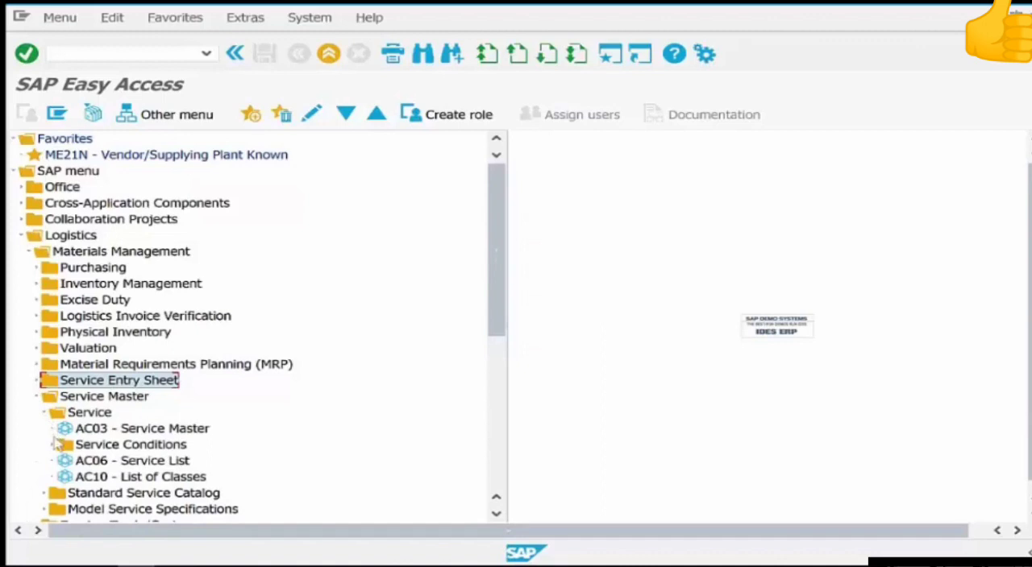
click(54, 445)
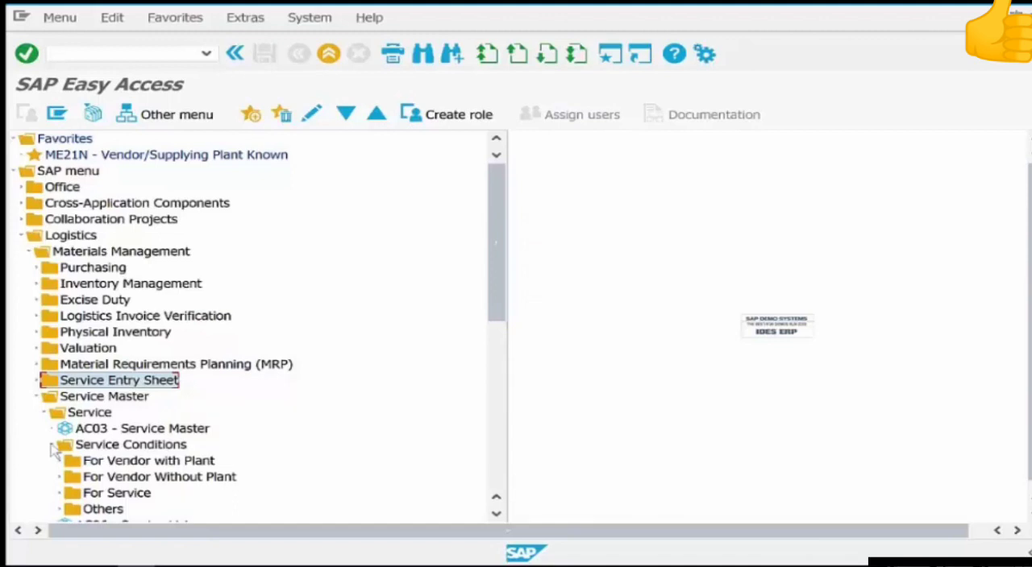
double_click(71, 495)
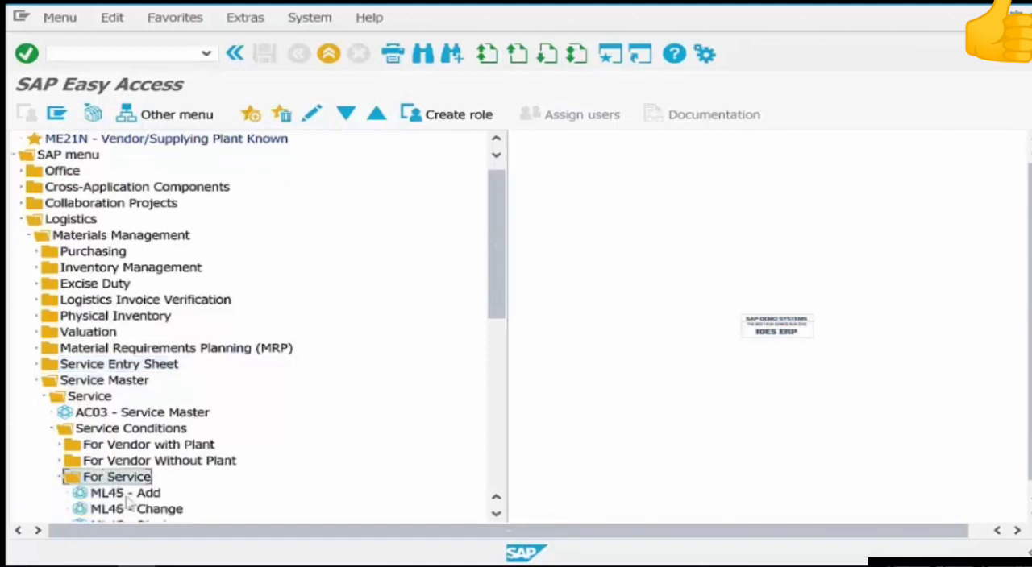
click(127, 500)
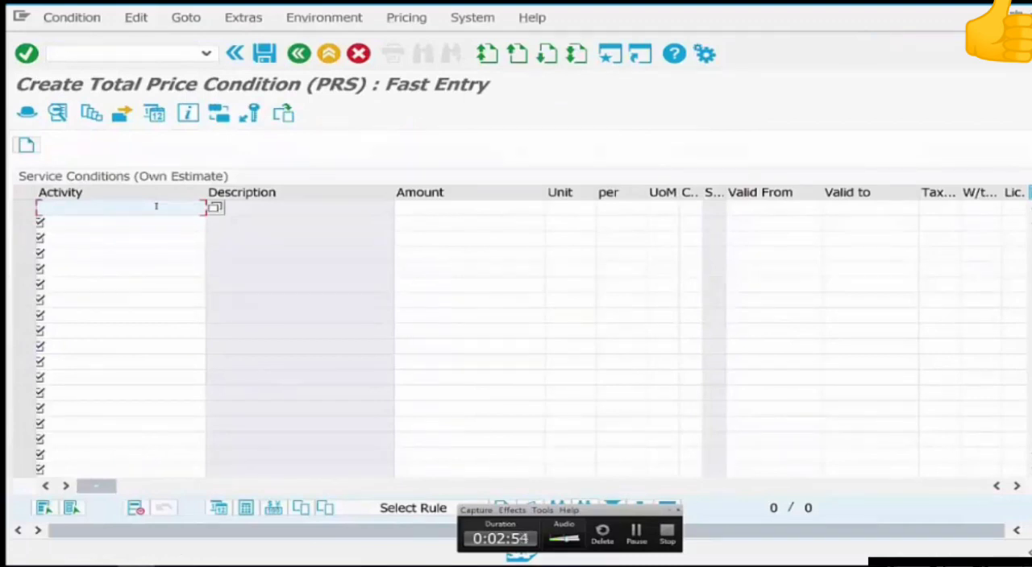
Enter a total price condition of 10 USD for service elecserv-01 on the first line.
text(e1)
text(ecser)
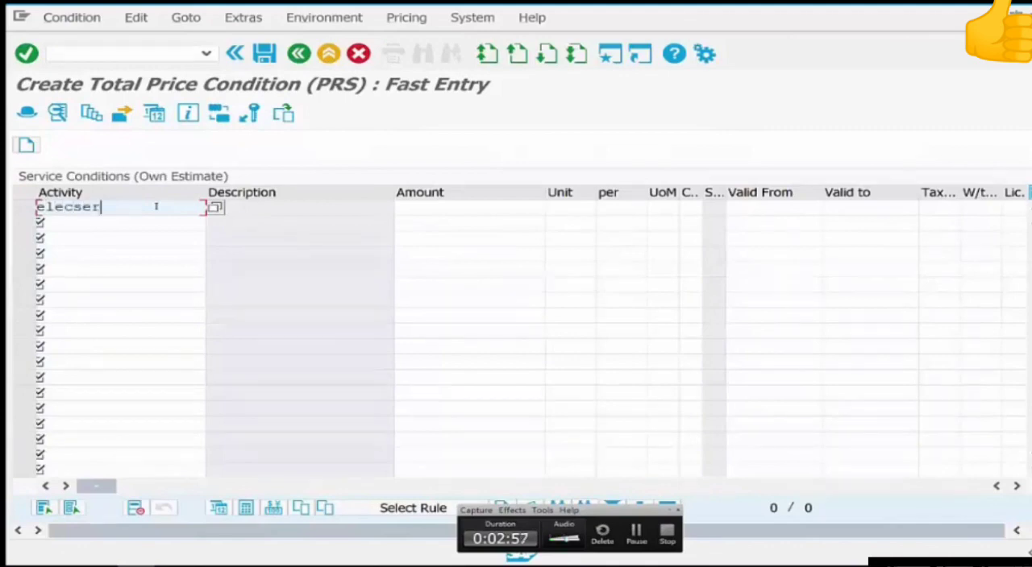
text(v-01)
key(Tab)
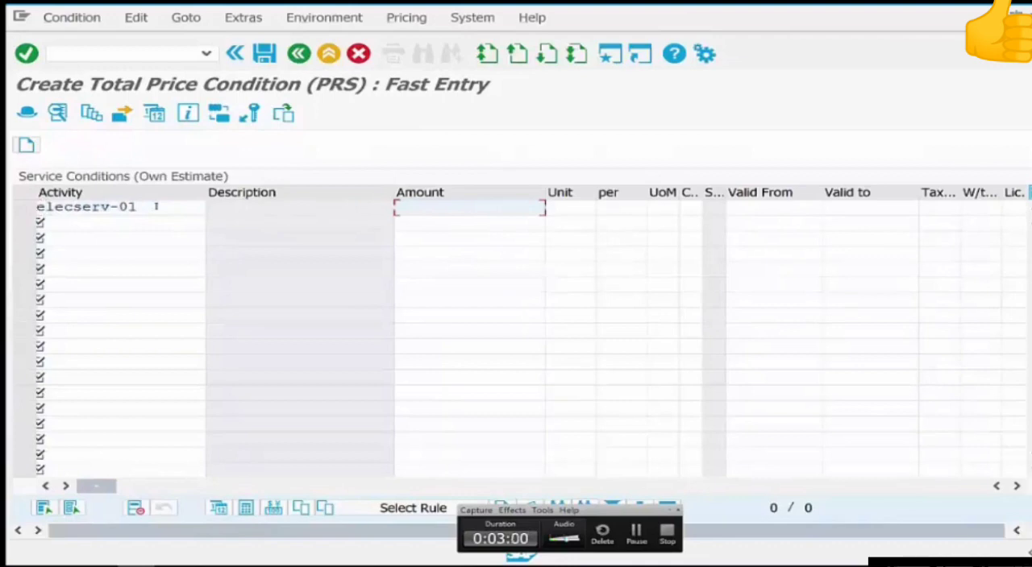
text(10)
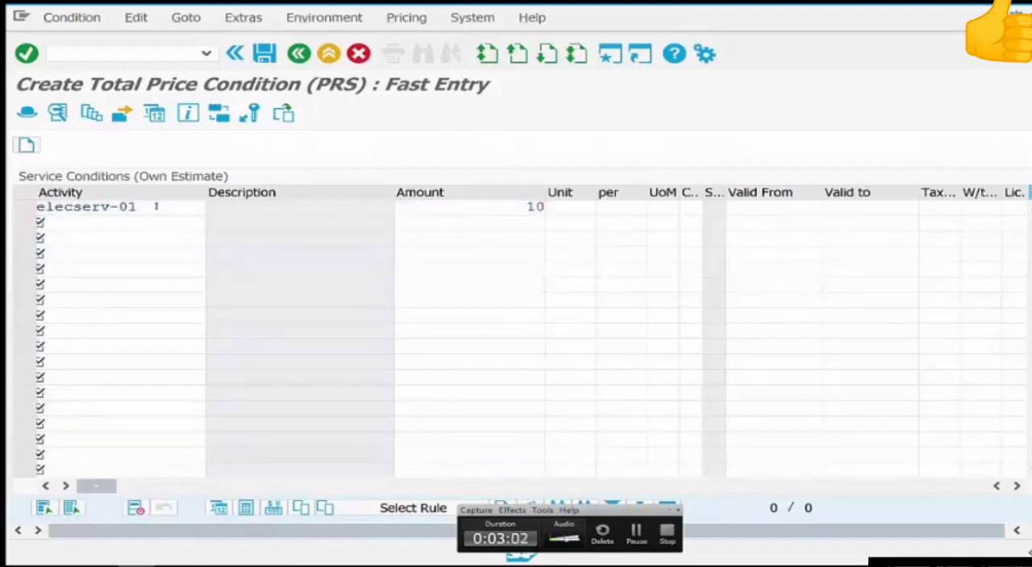
key(Return)
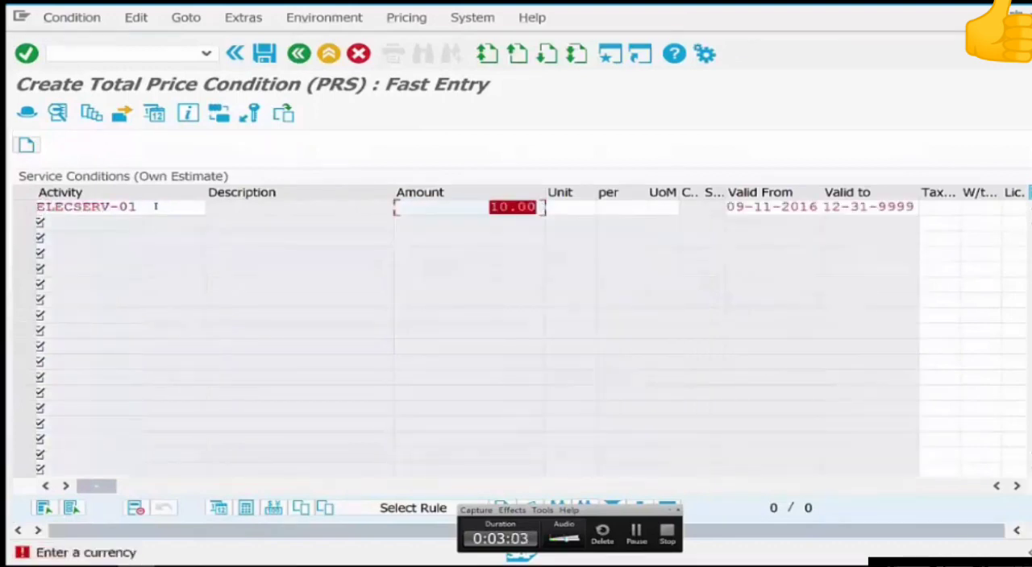
key(Tab)
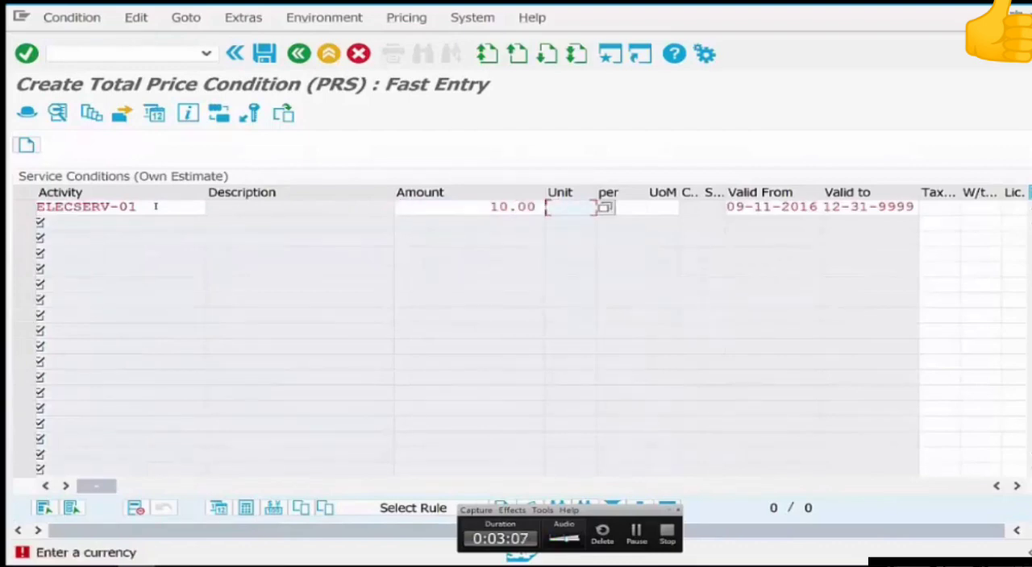
text(usd)
key(Return)
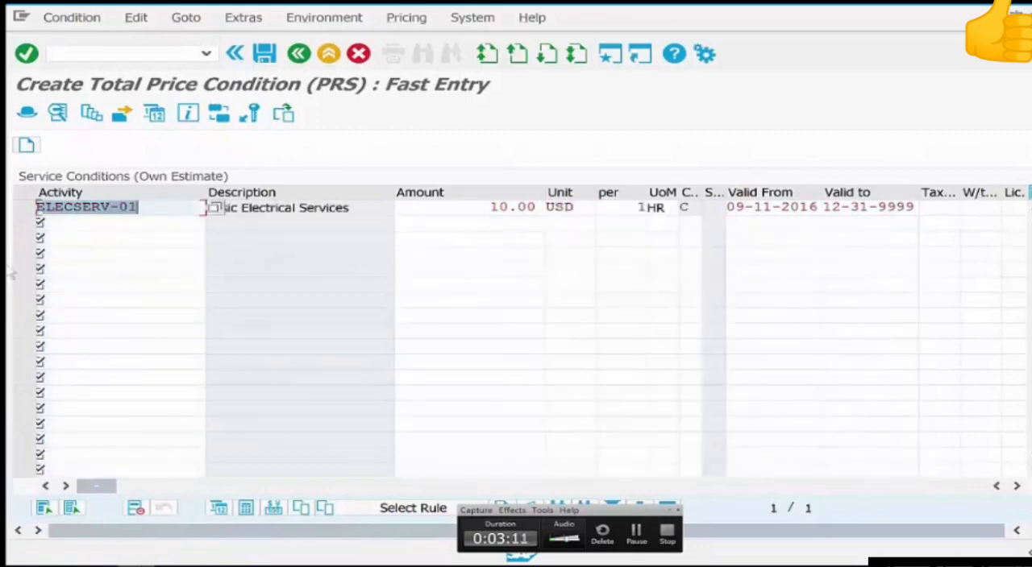
Add a total price condition of 20 for service elecserv-02 on the second line.
key(Down)
text(e)
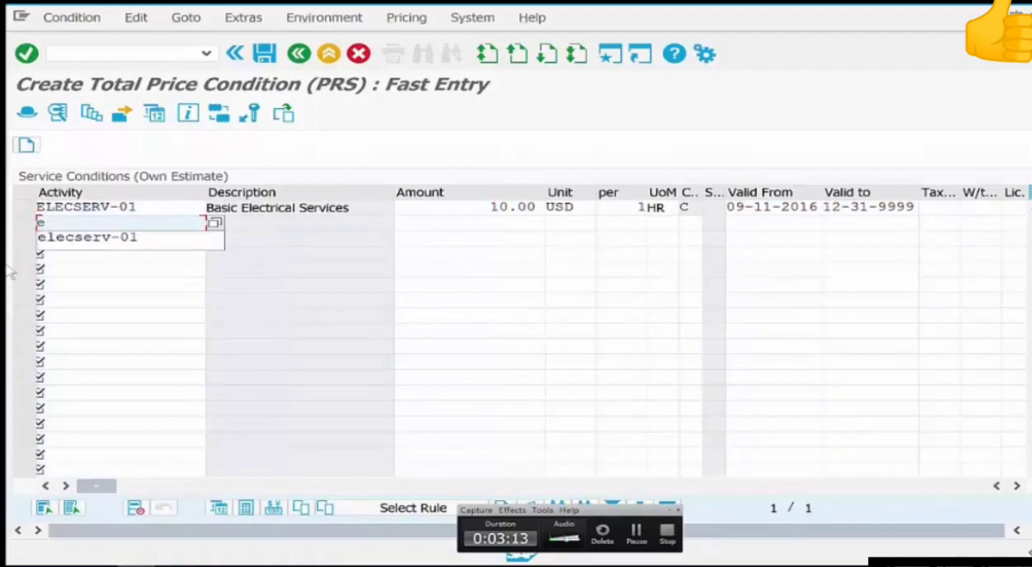
text(lecserv-01)
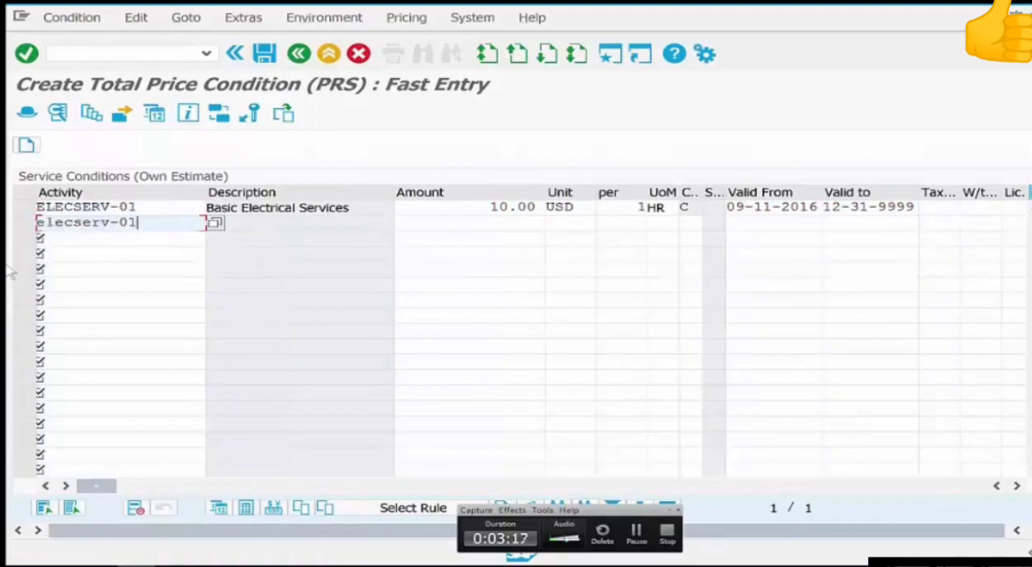
key(BackSpace)
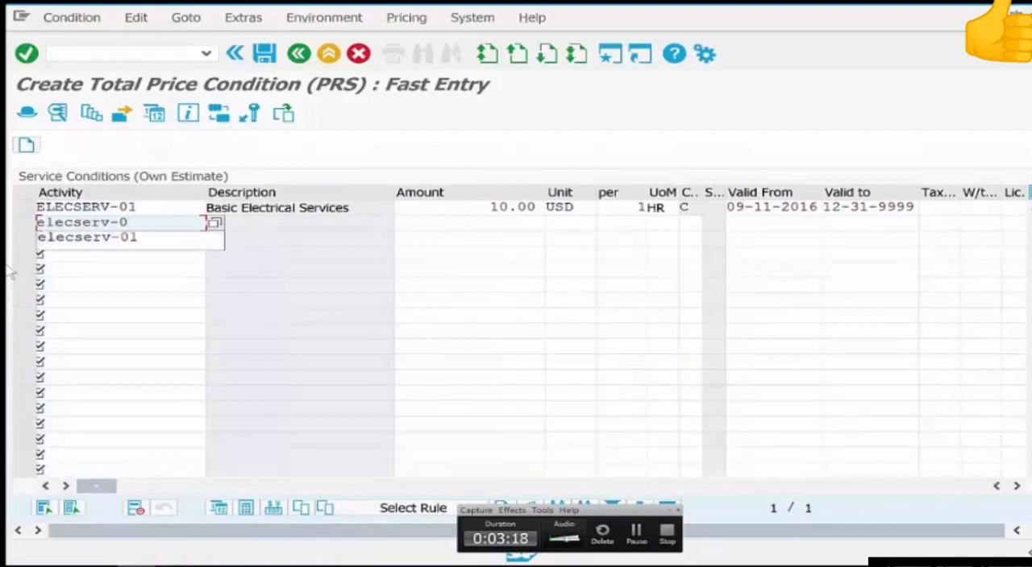
text(2)
key(Tab)
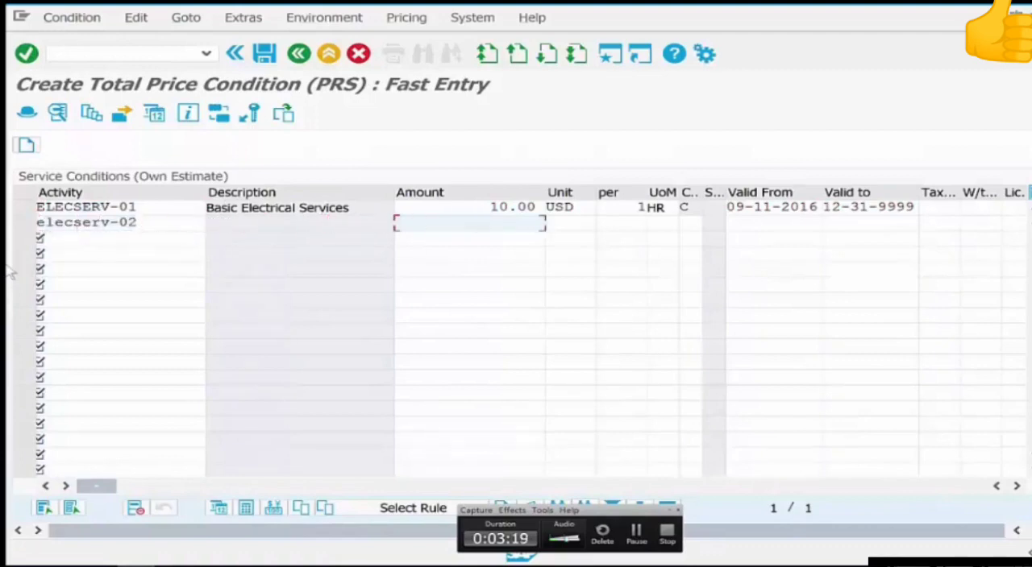
text(20)
key(Return)
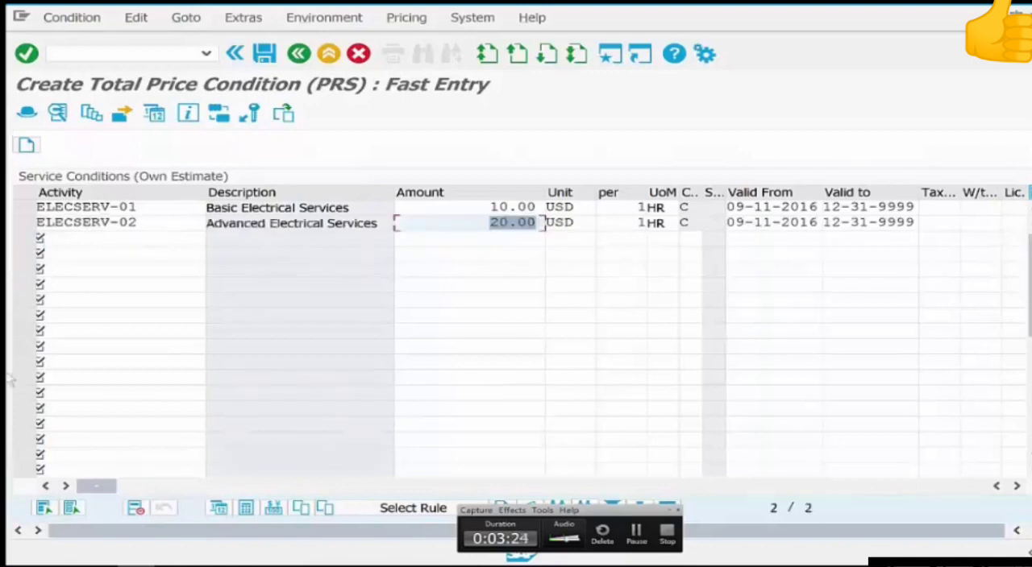
Add a total price condition of 10 for service labor-01 on the third line.
click(108, 236)
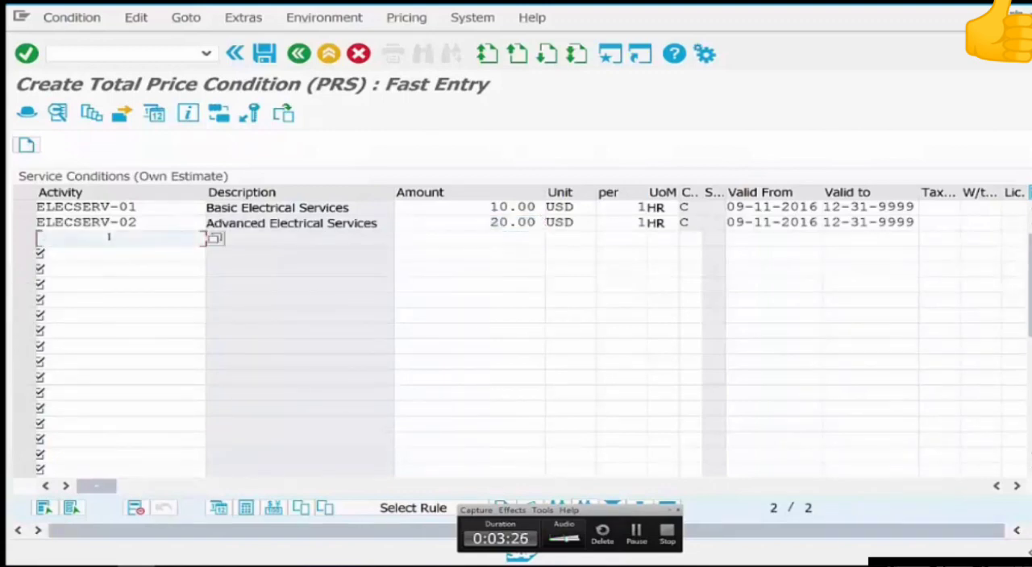
text(labor)
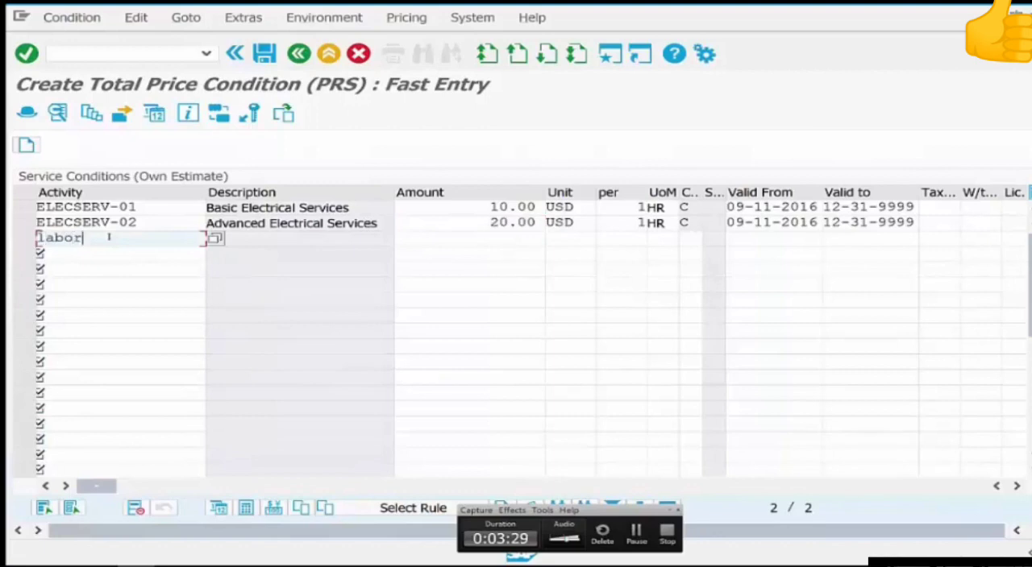
text(-01)
key(Tab)
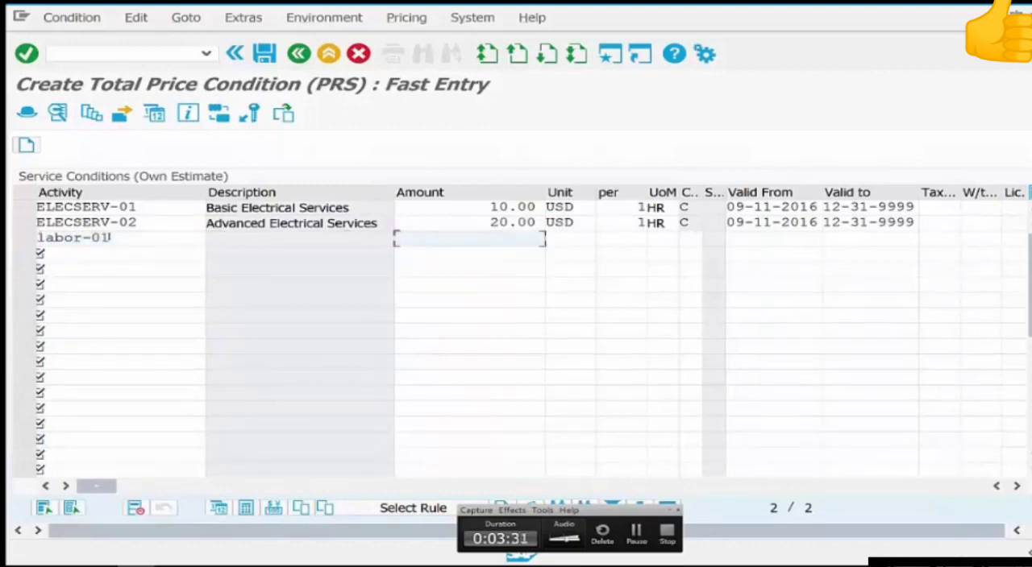
text(10)
key(Return)
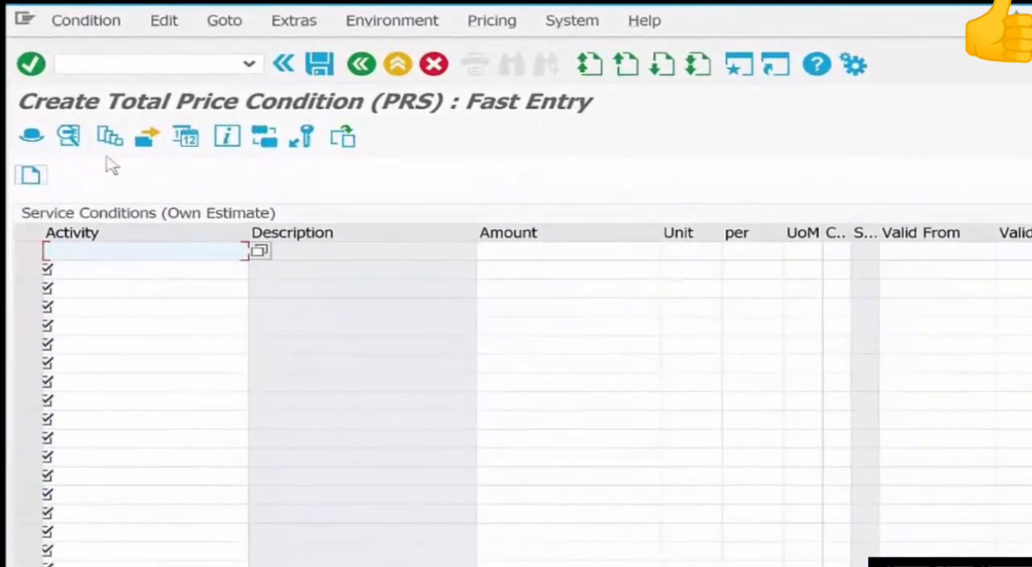
Leave the service-level conditions and open the transaction for adding price conditions for a vendor without plant.
click(362, 65)
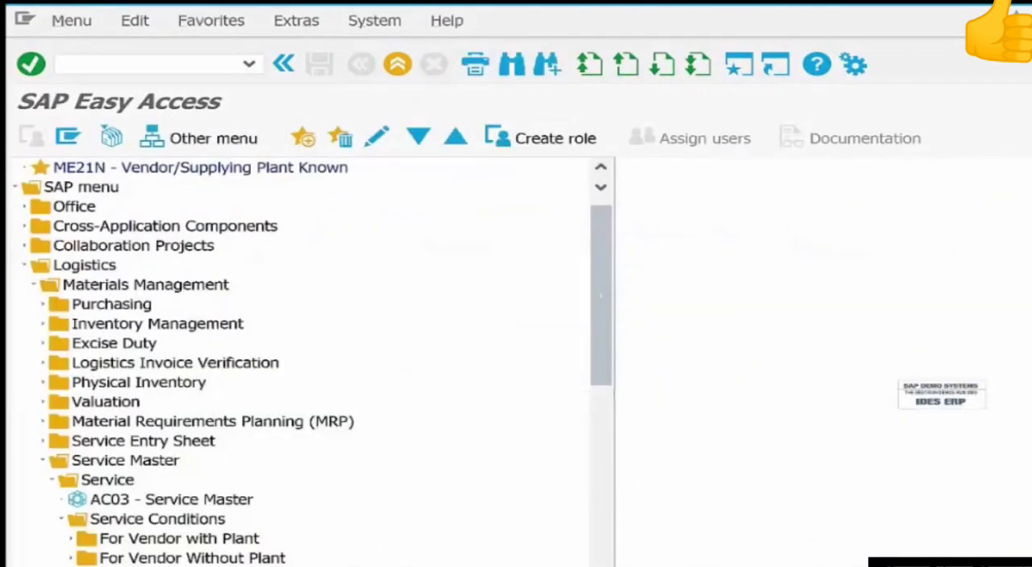
double_click(87, 542)
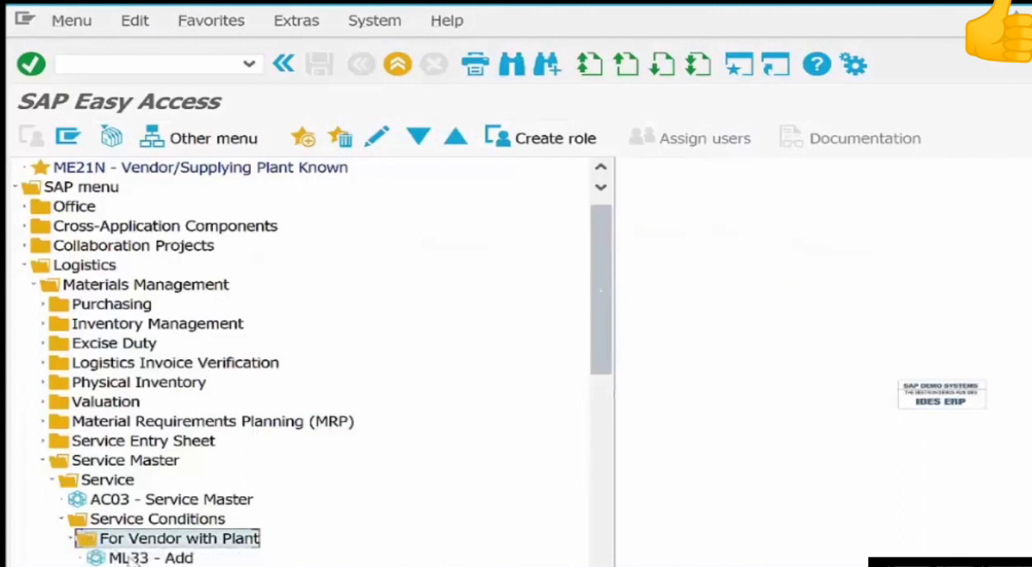
scroll(129, 562, down, 3)
click(129, 560)
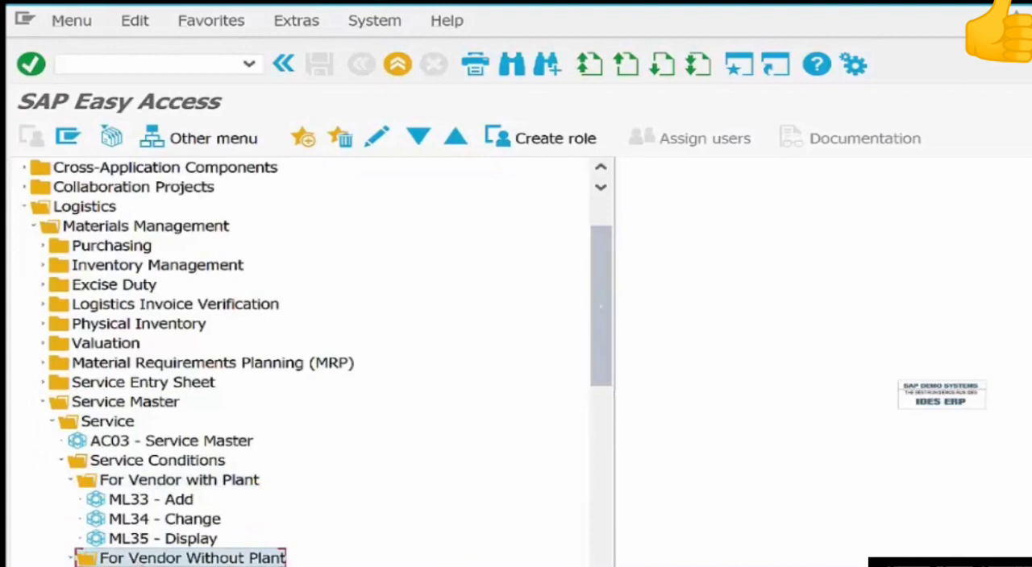
double_click(145, 566)
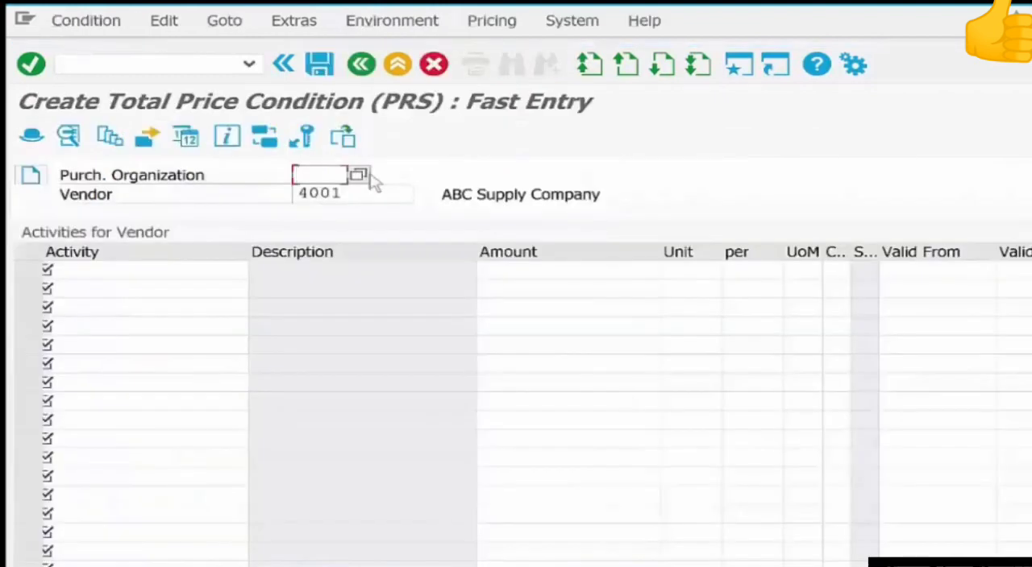
Set the purchasing organization to us01 and enter a price of 12 for service elecserv-01 for the ABC Supply Company vendor.
text(us01)
click(94, 273)
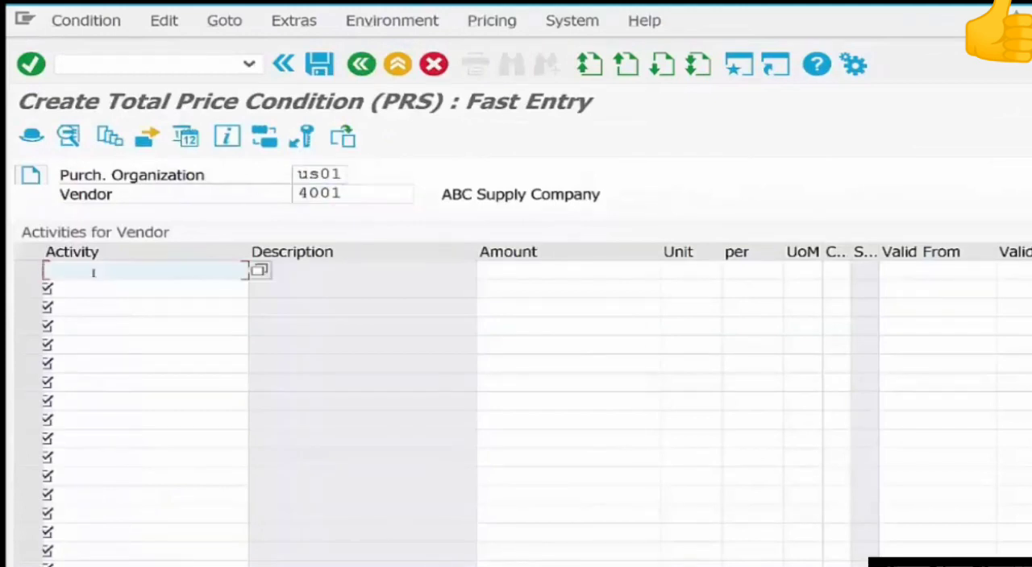
text(e)
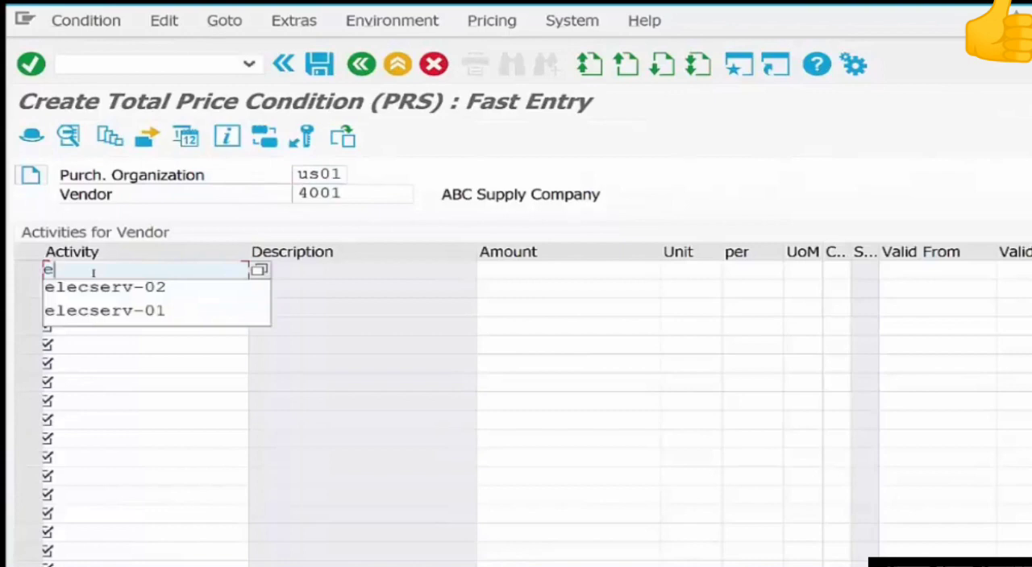
text(l)
key(Down)
key(Down)
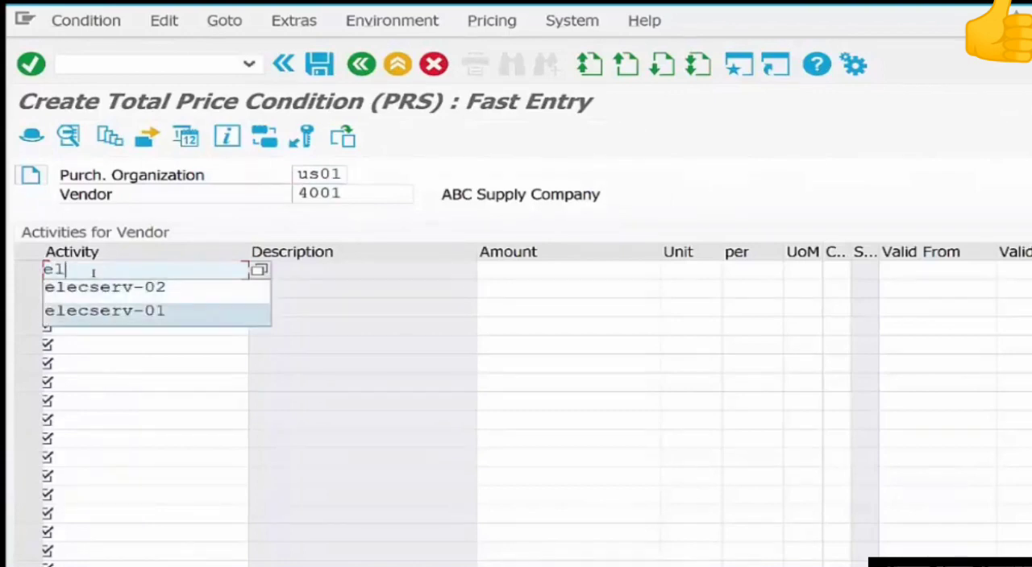
key(Return)
key(Tab)
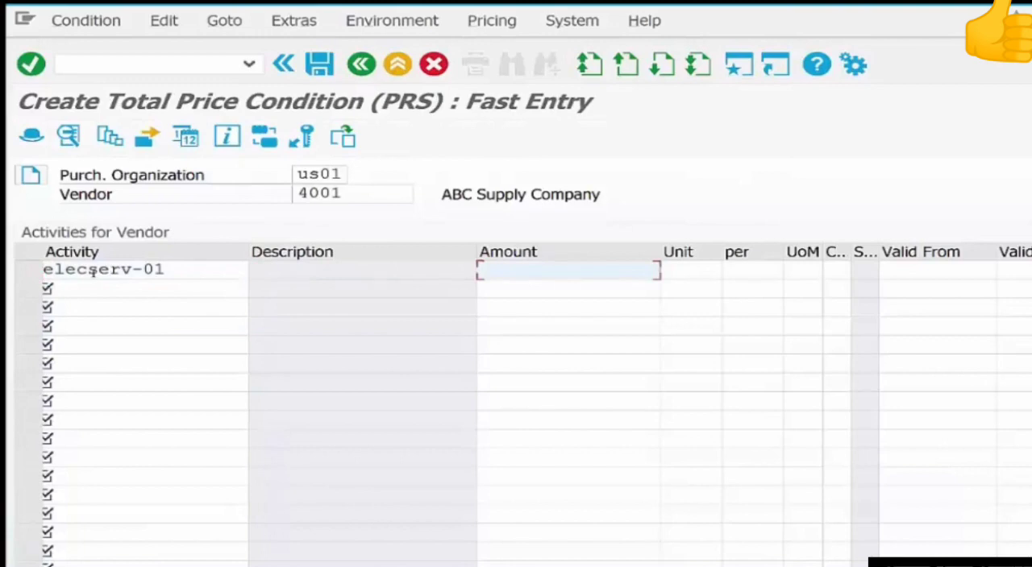
text(12)
key(Return)
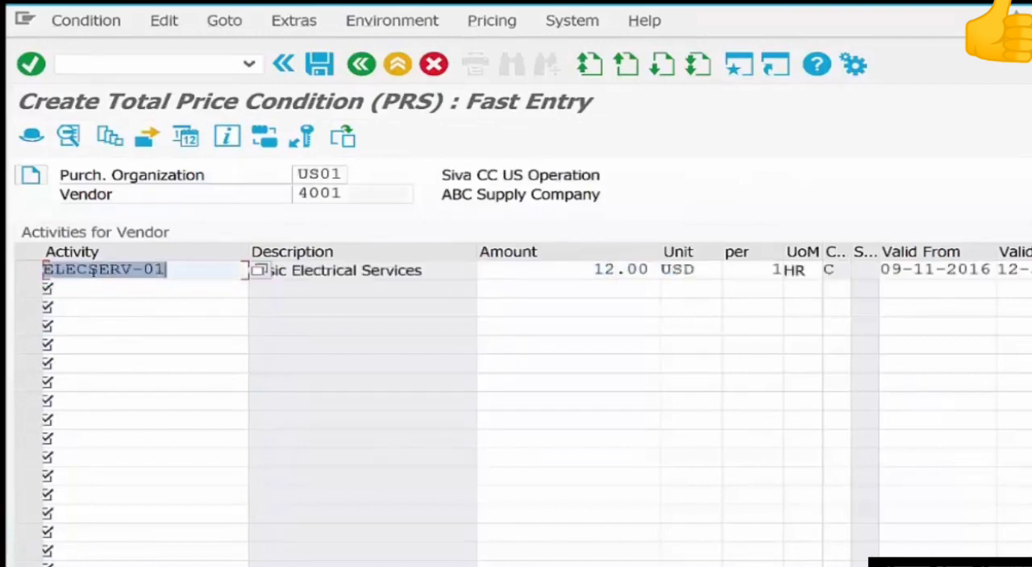
Add a vendor total price condition of 22 for service elecserv-02 on the second line.
key(Down)
text(e)
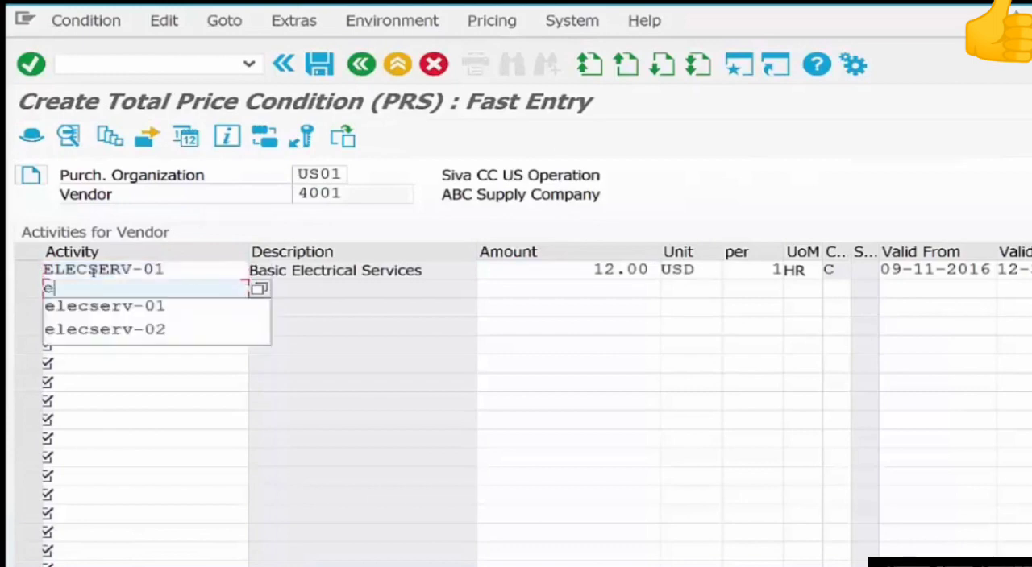
key(Down)
key(Down)
key(Return)
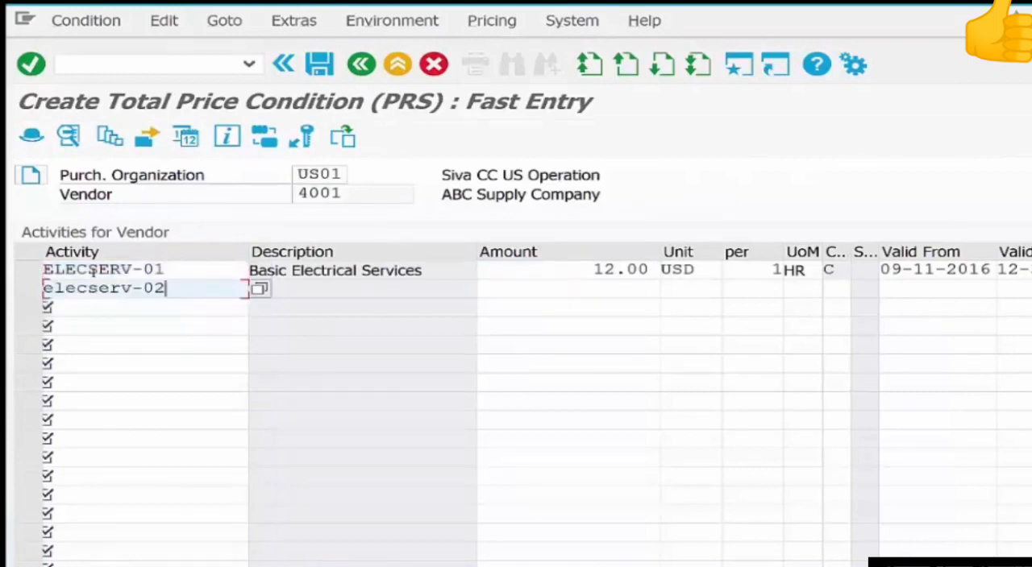
key(Tab)
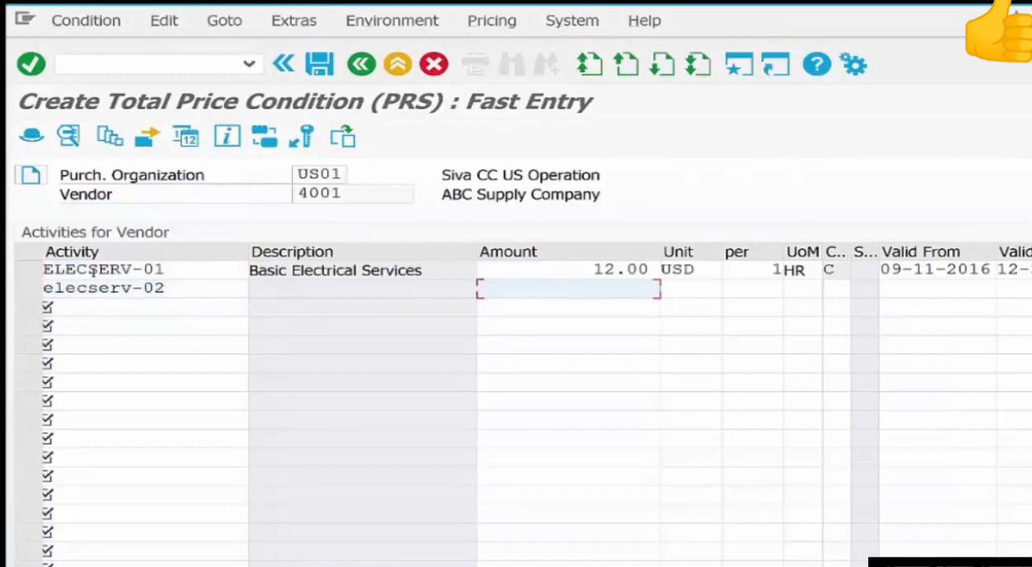
text(22)
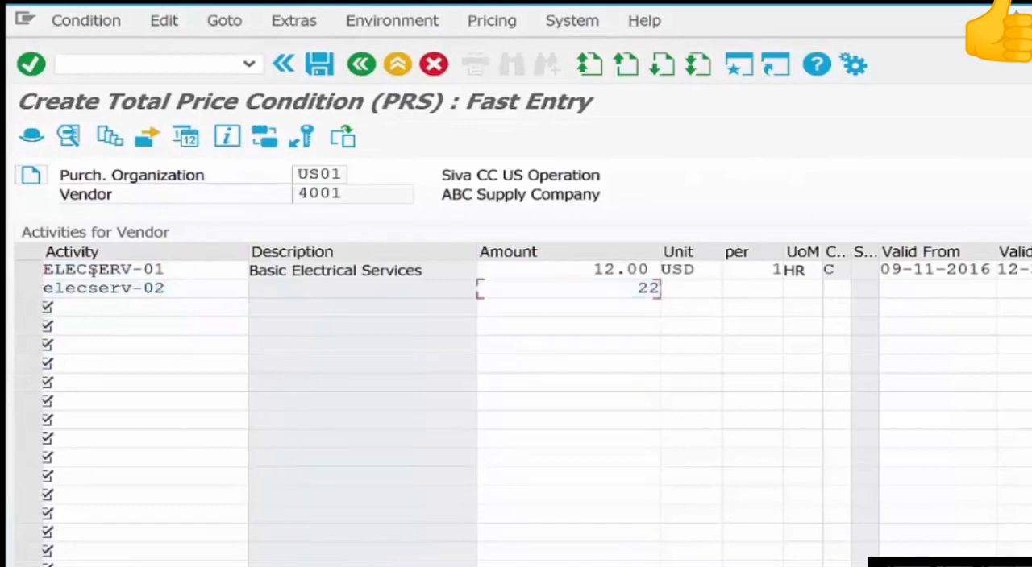
key(Return)
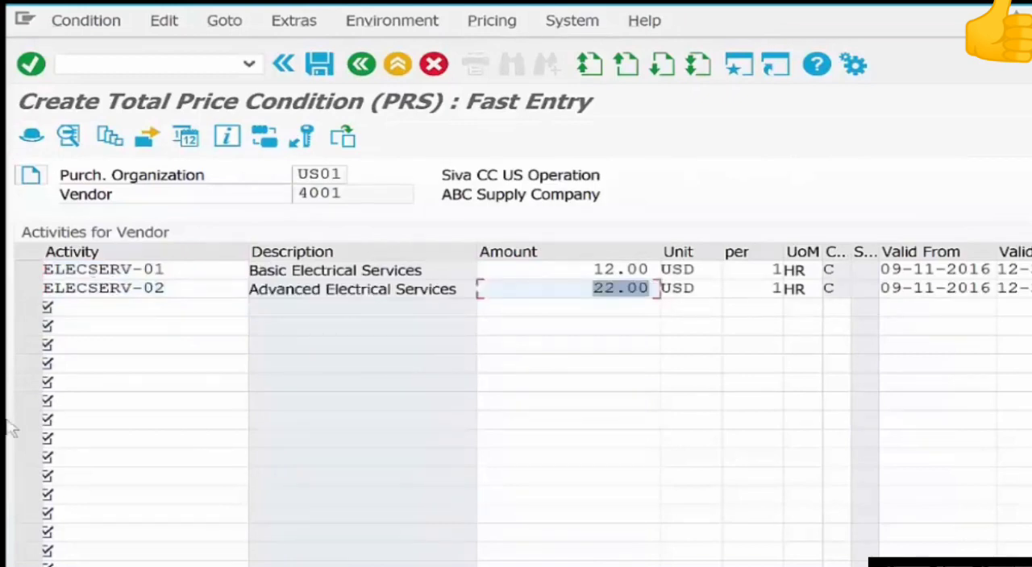
Add a price of 9 for service labor-01 on the third line and save the vendor conditions.
click(132, 321)
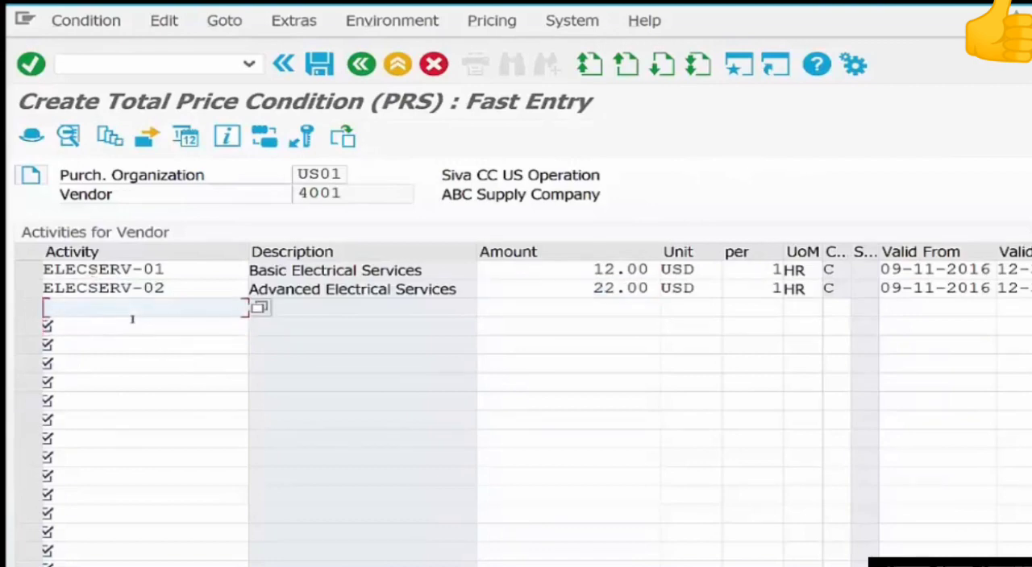
text(l)
click(132, 324)
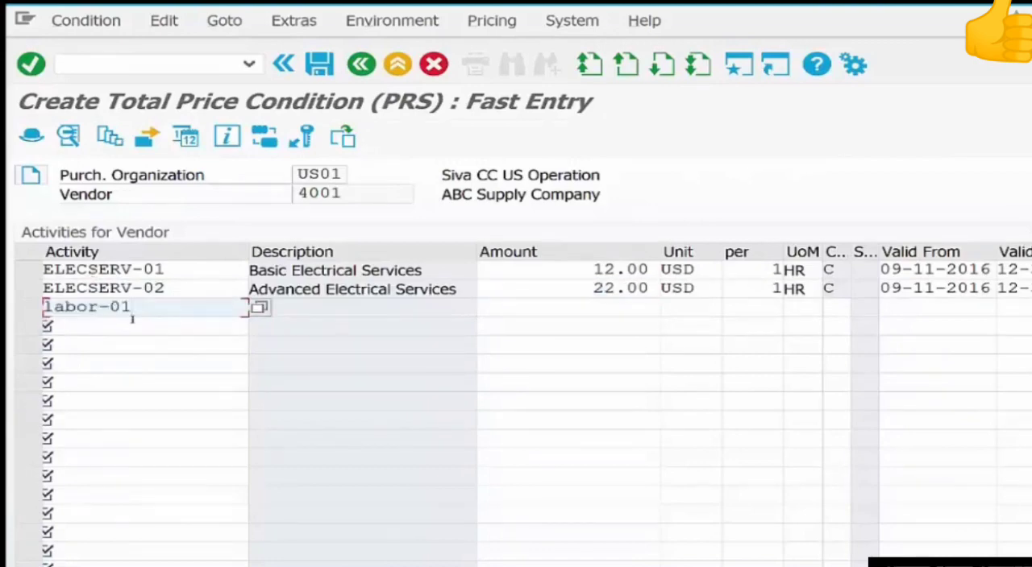
key(Tab)
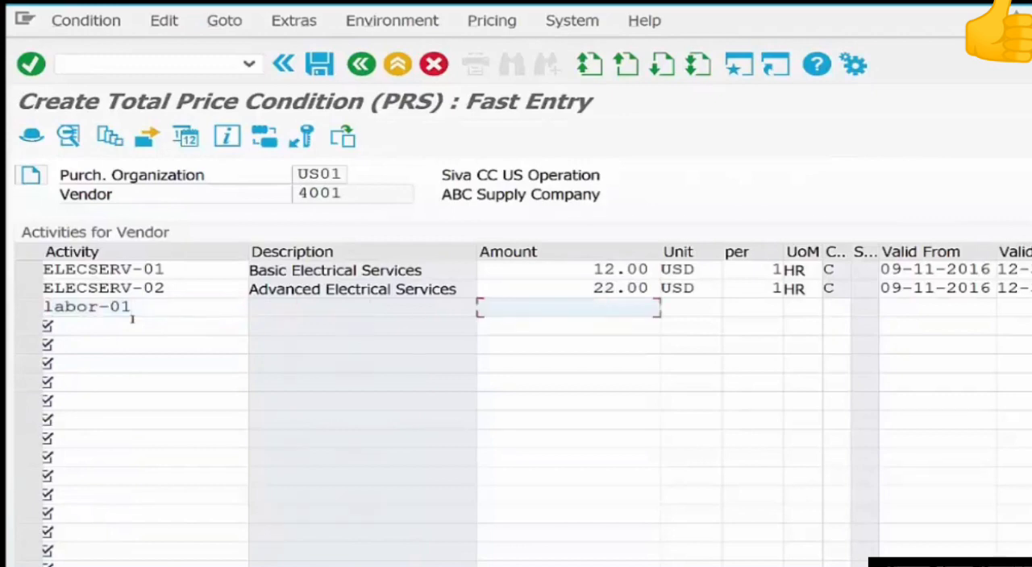
text(9)
key(Return)
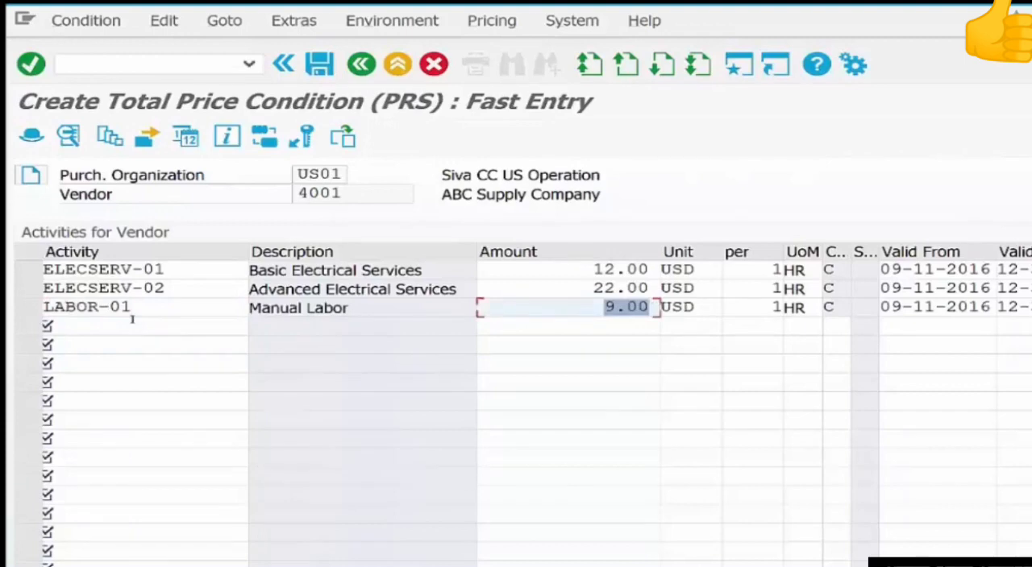
key(ctrl+s)
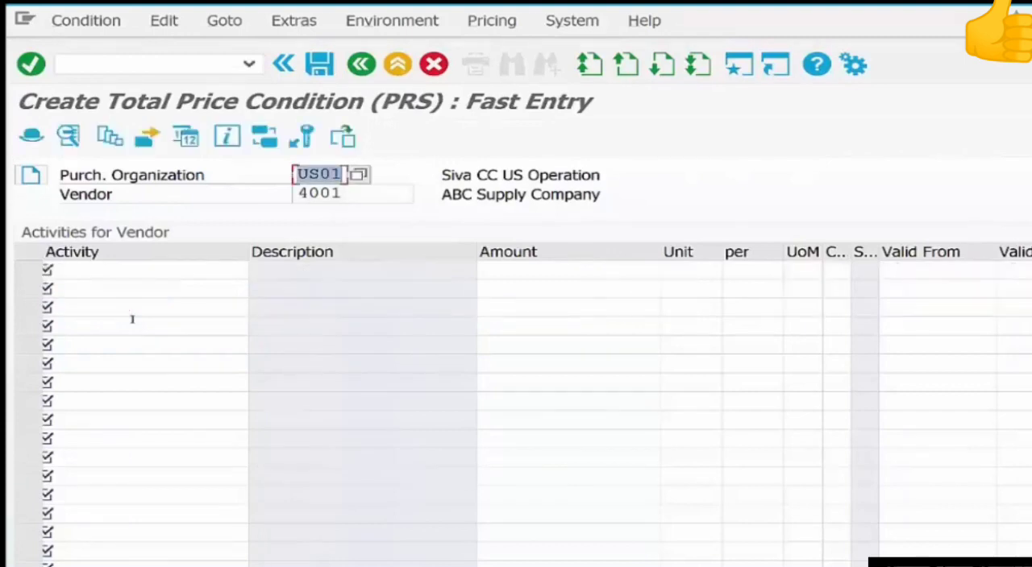
Open transaction ML33 for adding price conditions for a vendor with plant and set the plant to chi1.
key(F3)
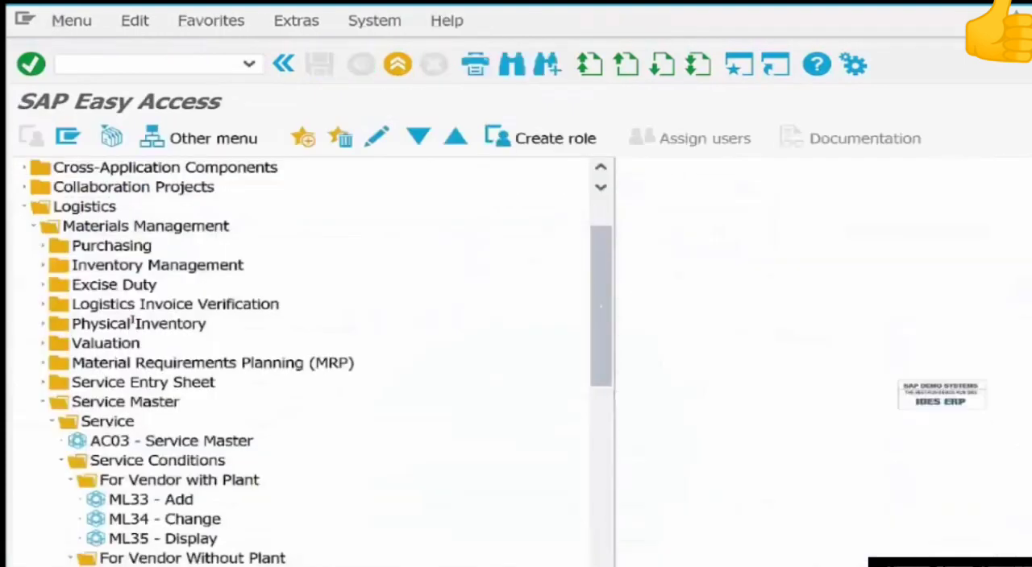
double_click(190, 503)
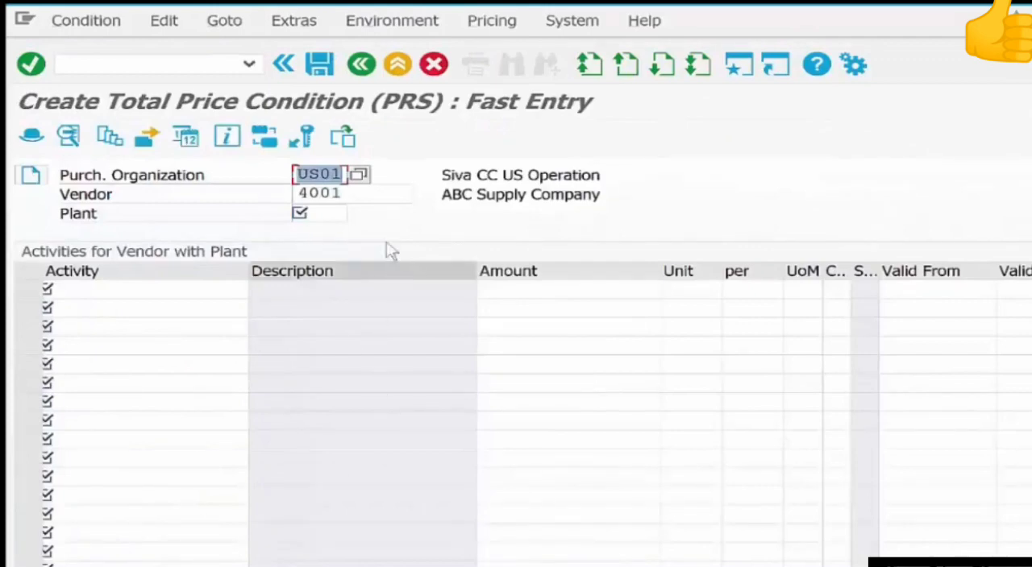
drag(356, 194, 290, 195)
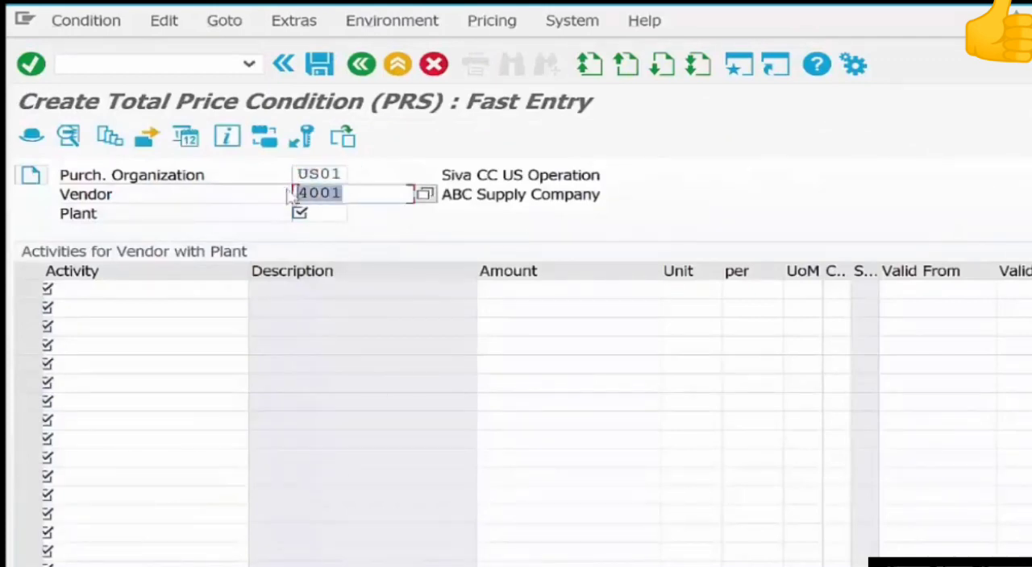
click(330, 214)
text(chil)
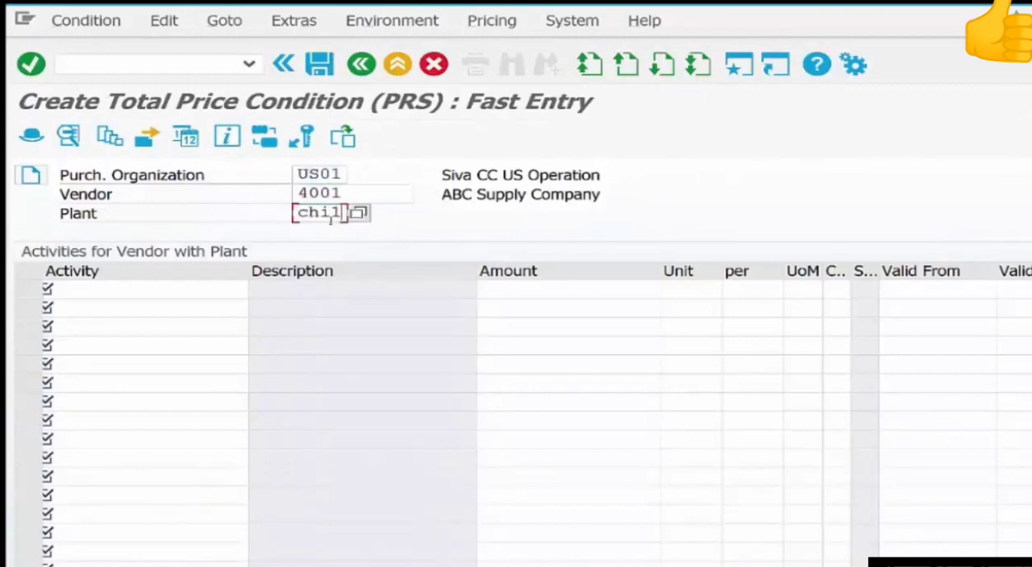
key(Return)
Add a plant-specific total price condition of 13 for service elecserv-01 on the first line.
click(216, 290)
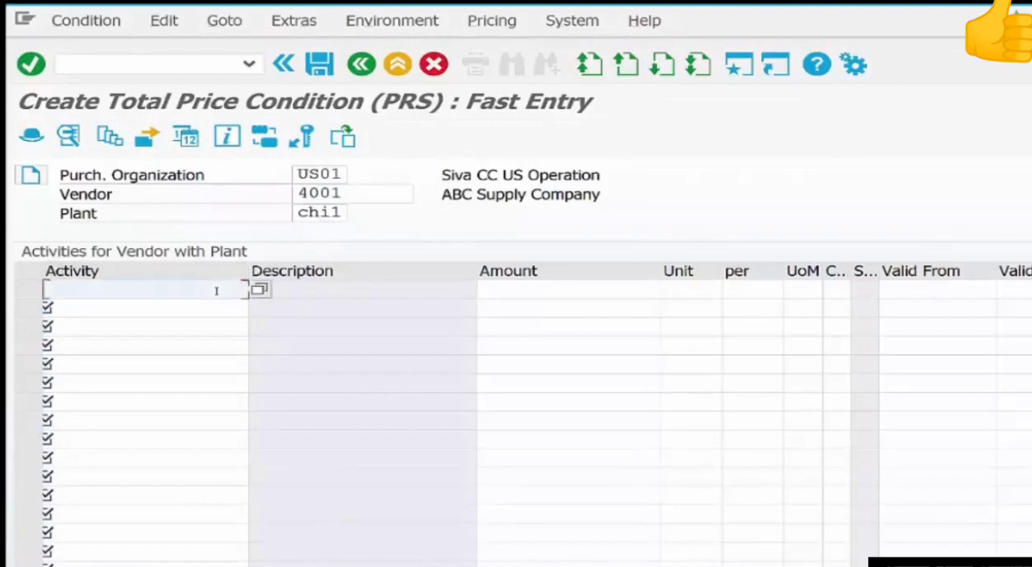
key(Down)
key(Down)
key(Down)
key(Return)
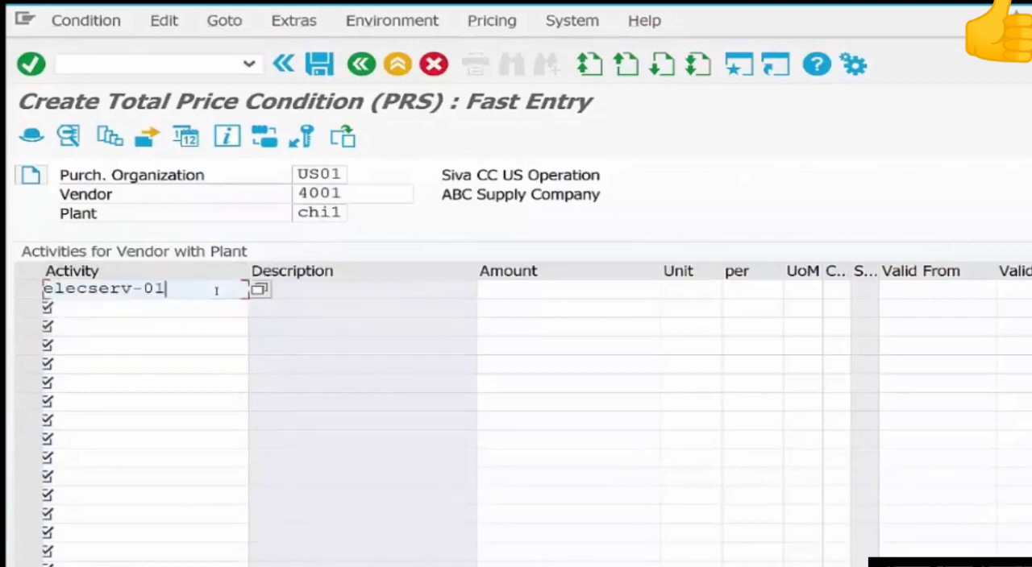
key(Tab)
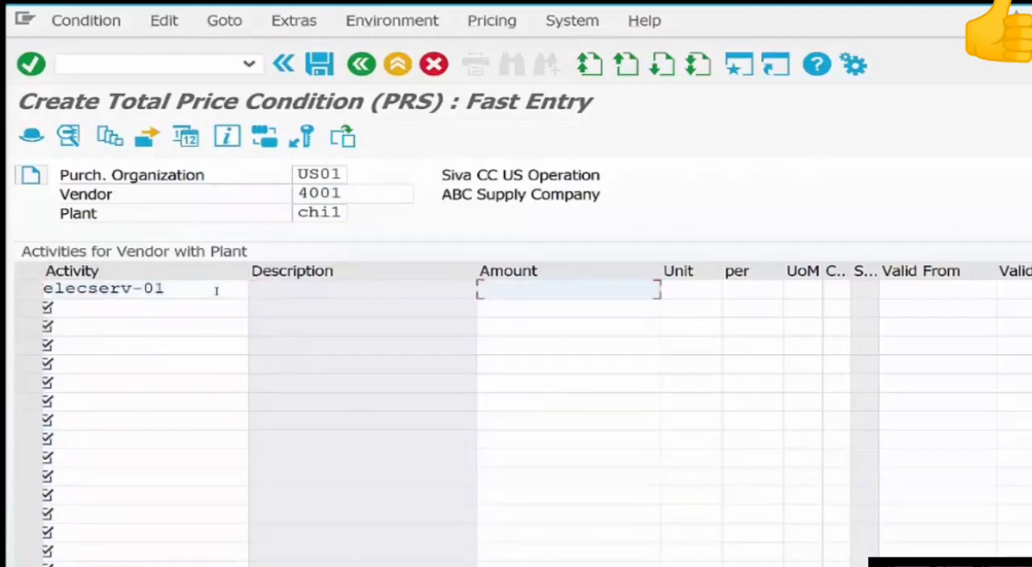
text(13)
key(Return)
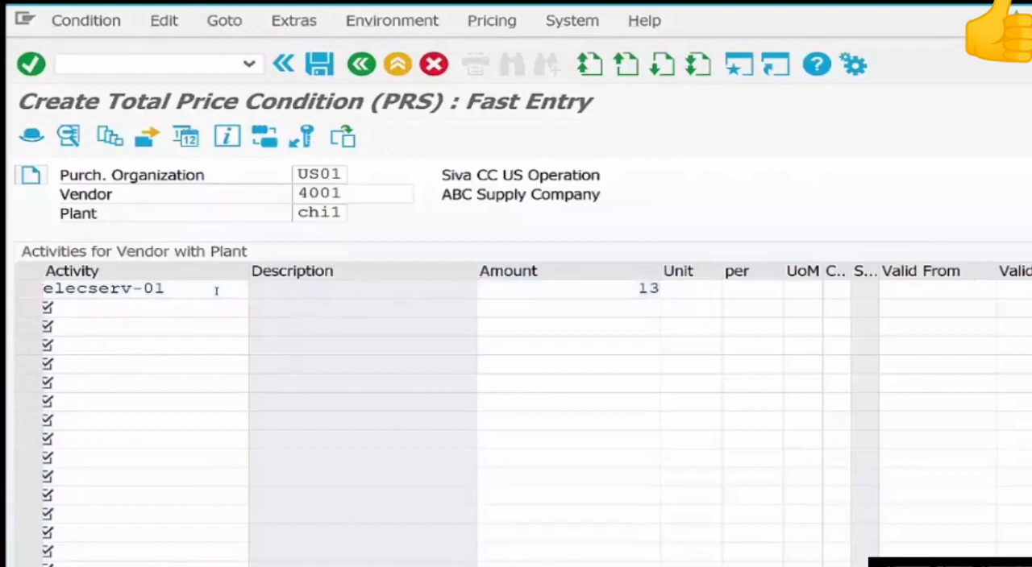
Add a plant-specific total price condition of 24 for service elecserv-02 on the second line.
click(189, 314)
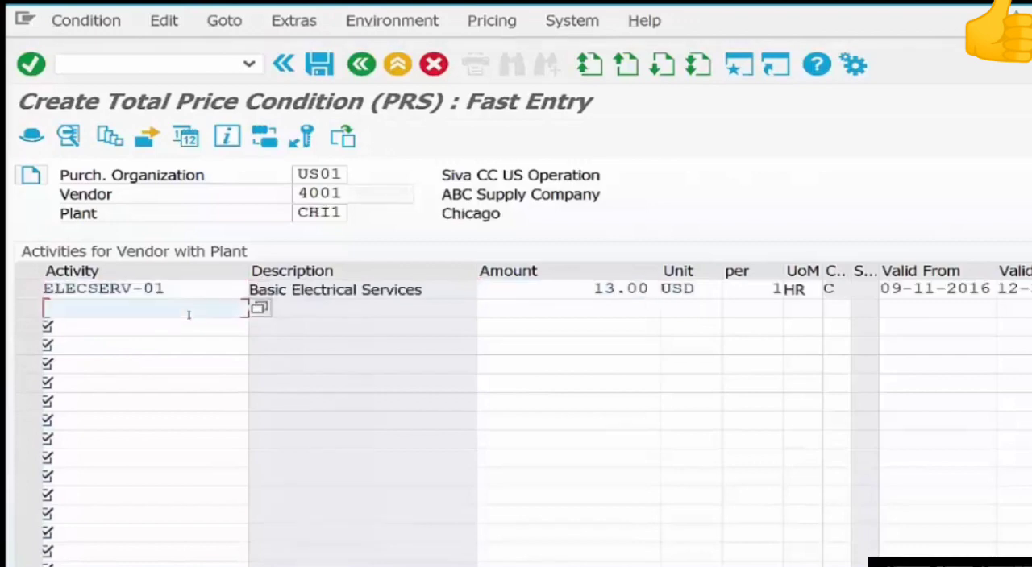
text(e)
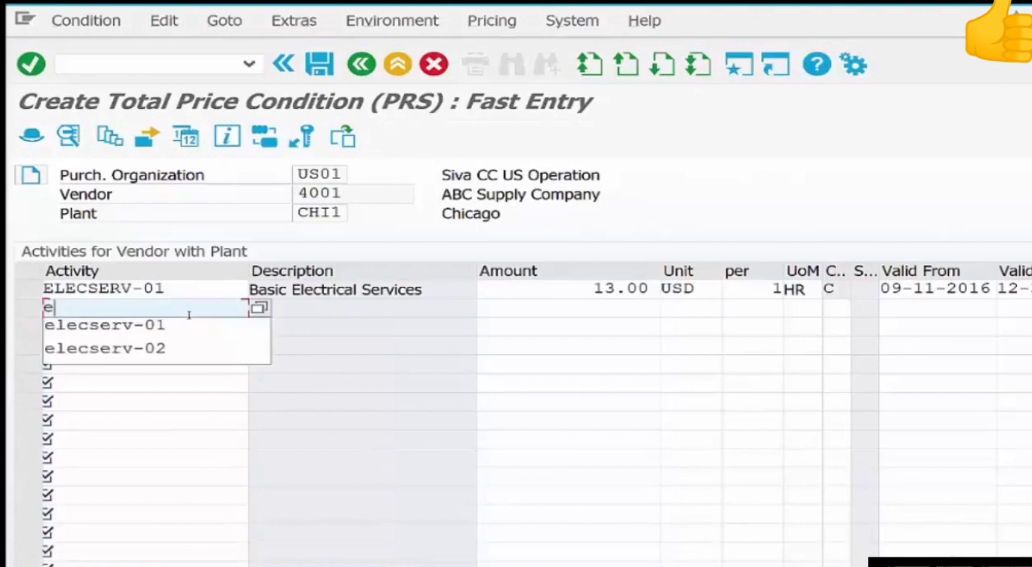
key(Down)
key(Down)
key(Return)
key(Tab)
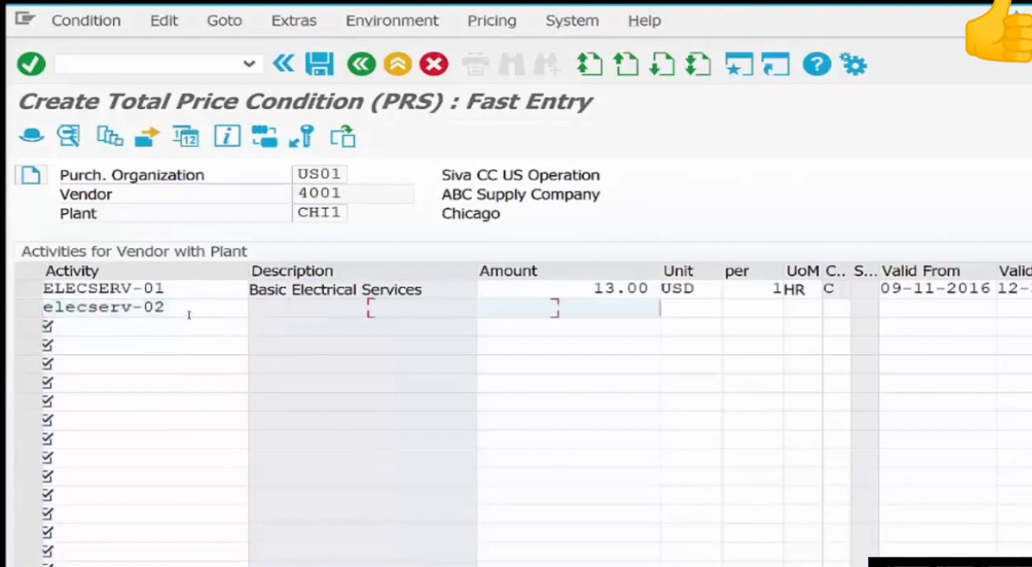
text(24)
key(Return)
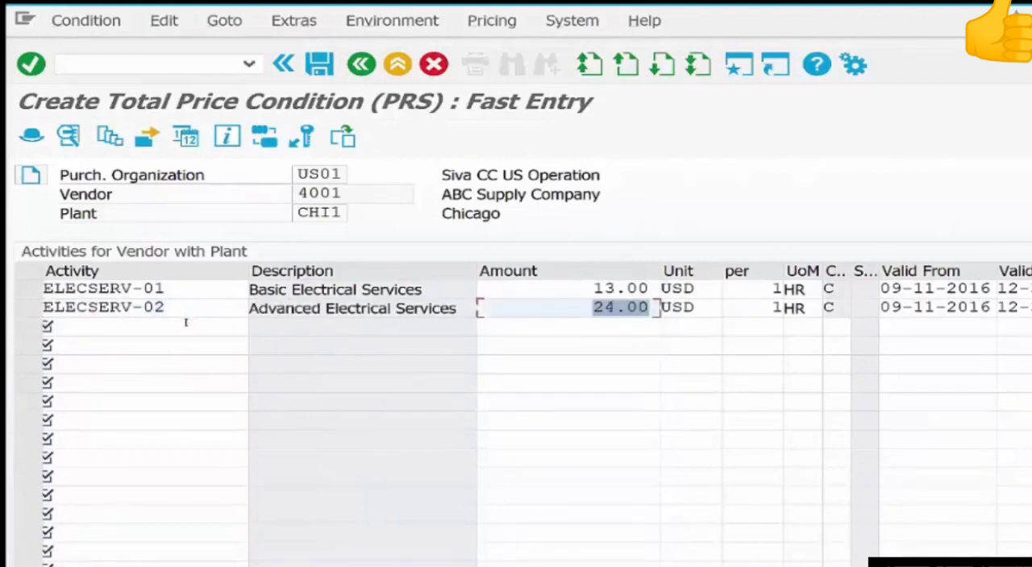
Add a price of 12 for service labor-01 on the third line and save the conditions, accepting the overlapping validity periods.
click(186, 323)
text(l)
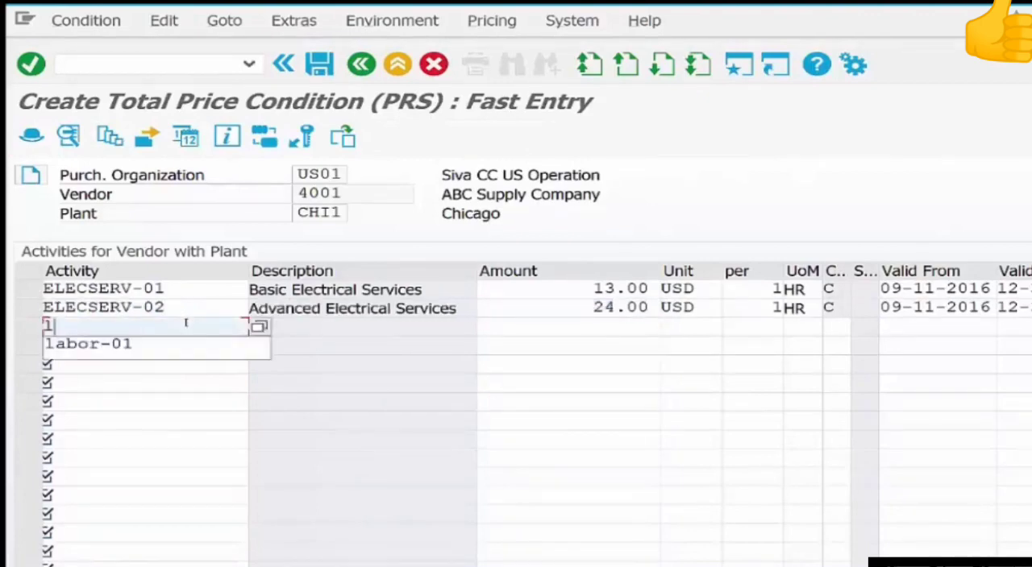
key(Down)
key(Return)
key(Tab)
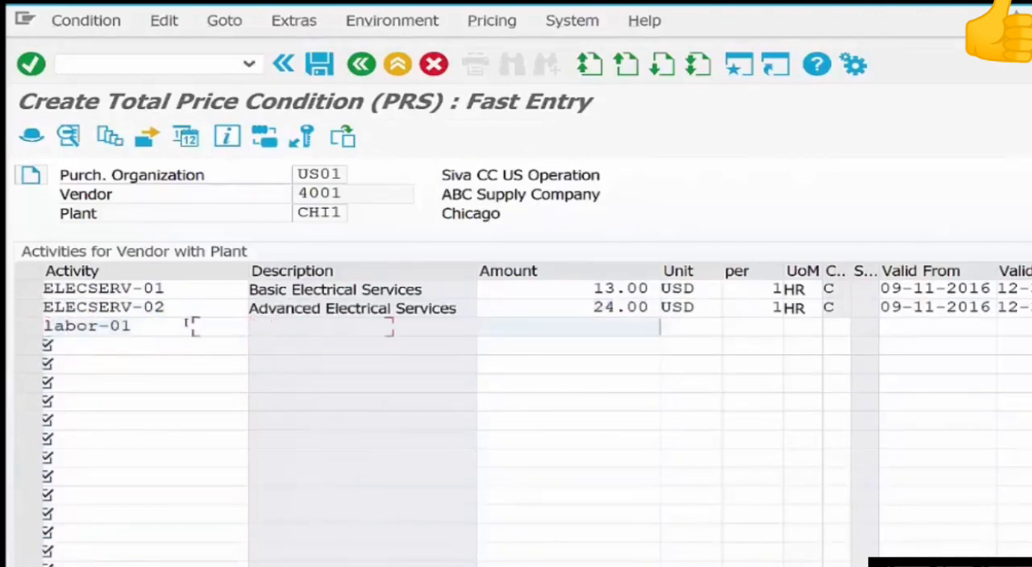
text(12)
key(Return)
key(ctrl+s)
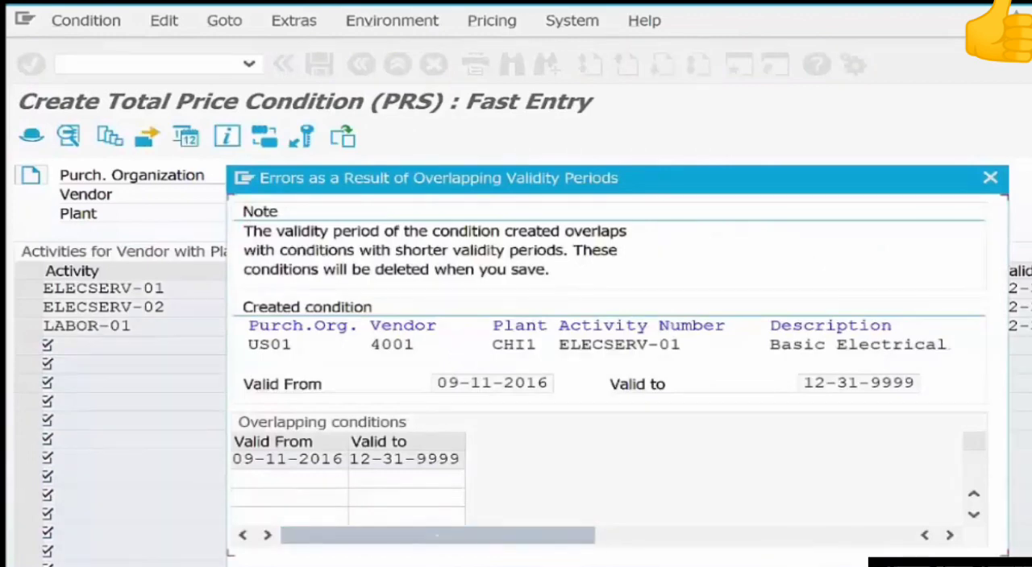
key(Return)
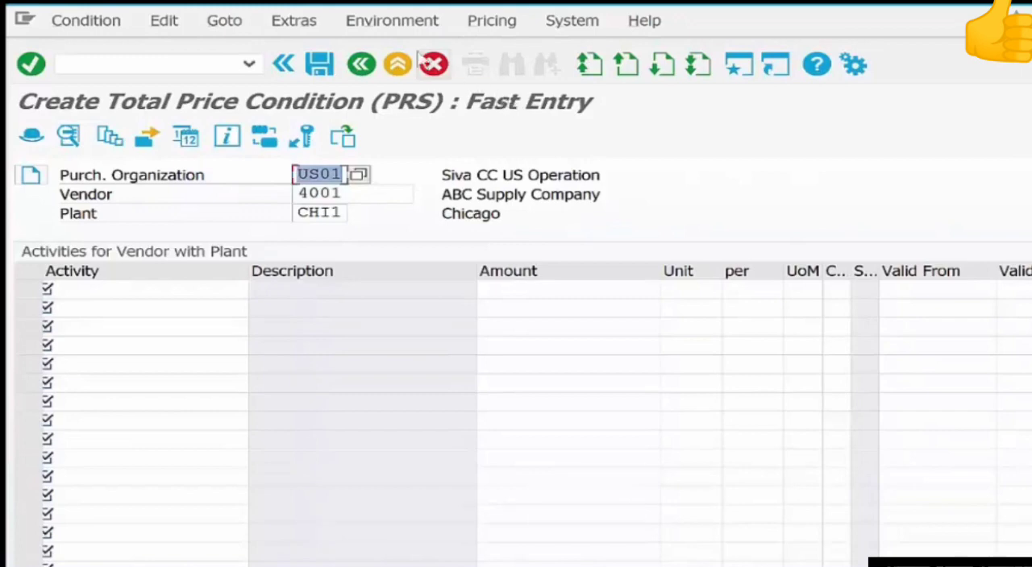
Leave the vendor-with-plant conditions and start transaction me21n to create a purchase order.
click(361, 64)
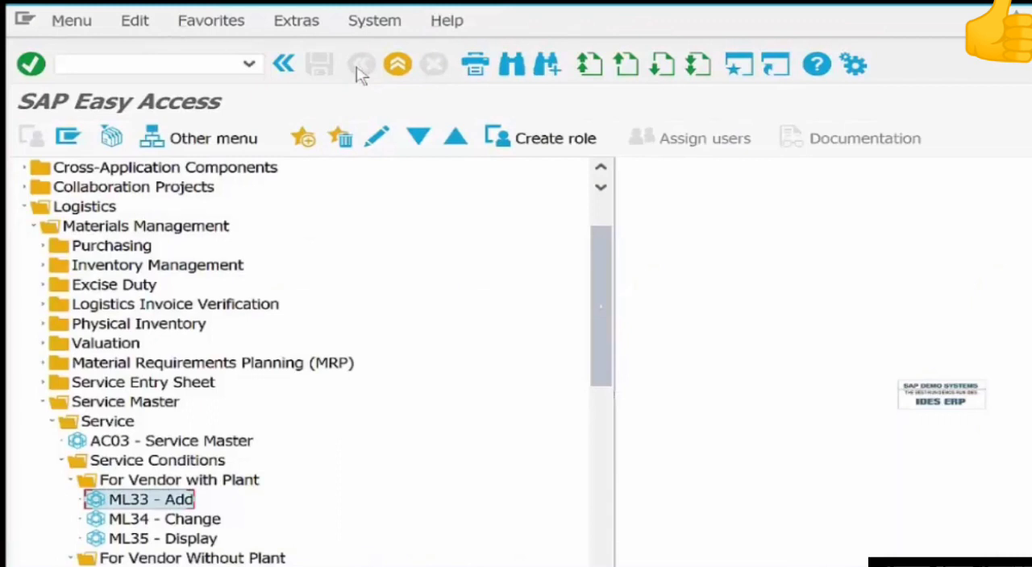
click(146, 62)
text(me2)
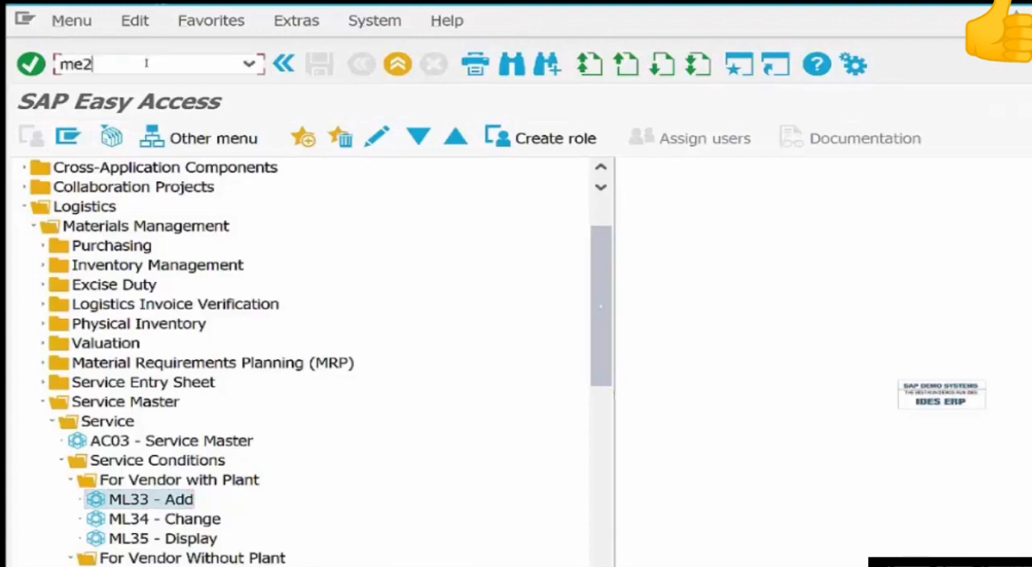
text(1n)
key(Return)
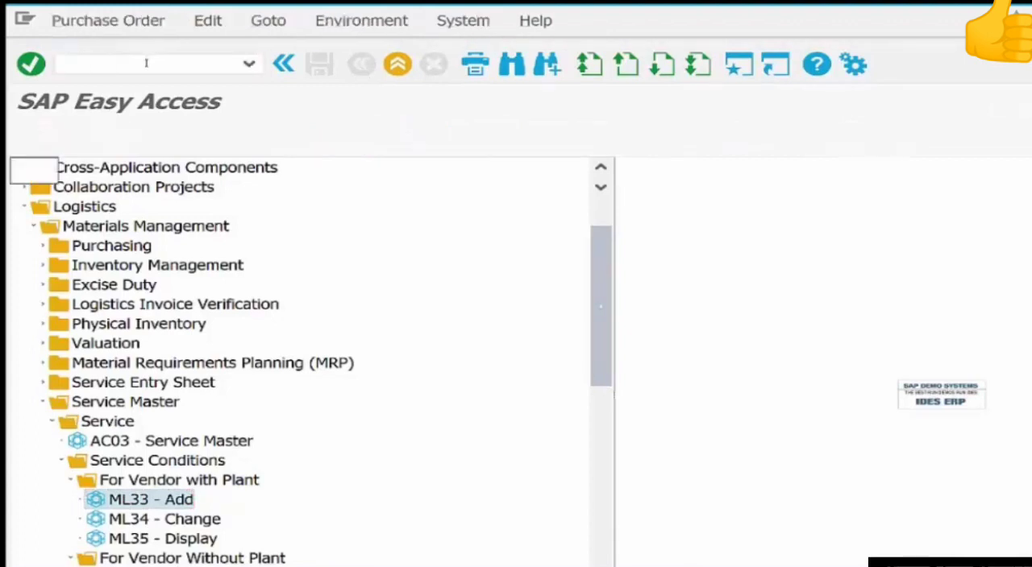
Set ABC Supply Company as the vendor of the new standard purchase order.
click(661, 174)
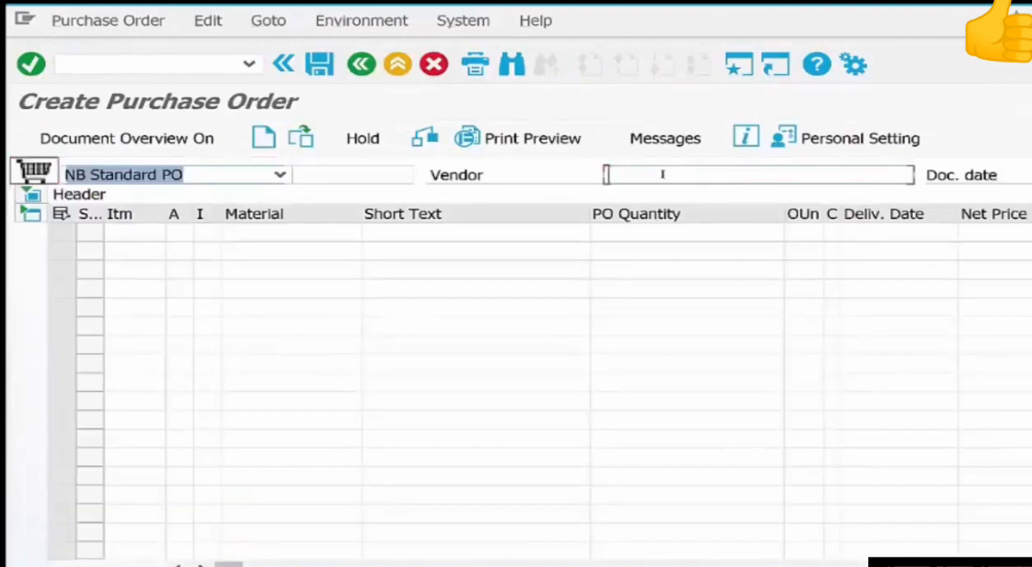
text(4001)
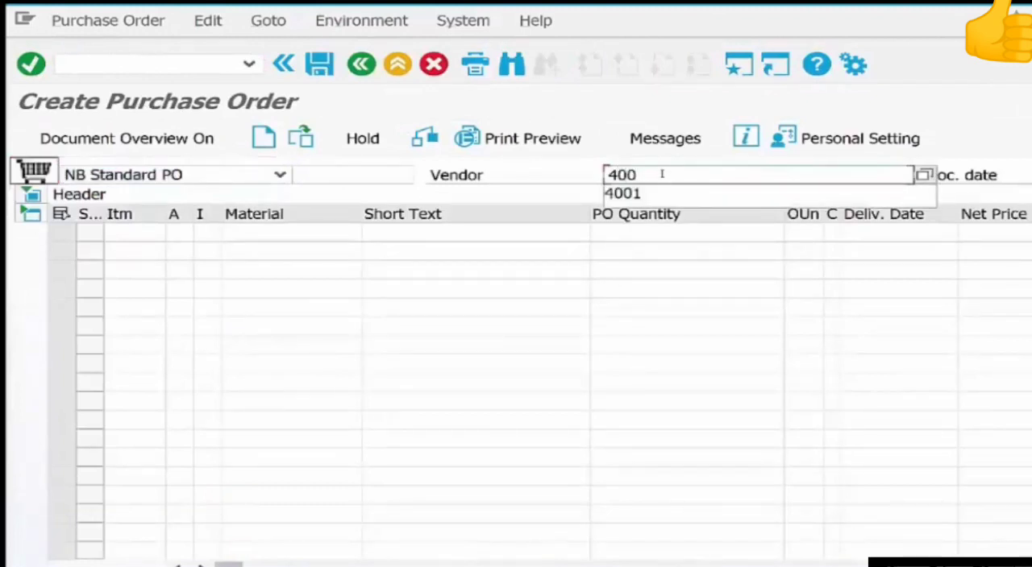
key(Return)
key(Tab)
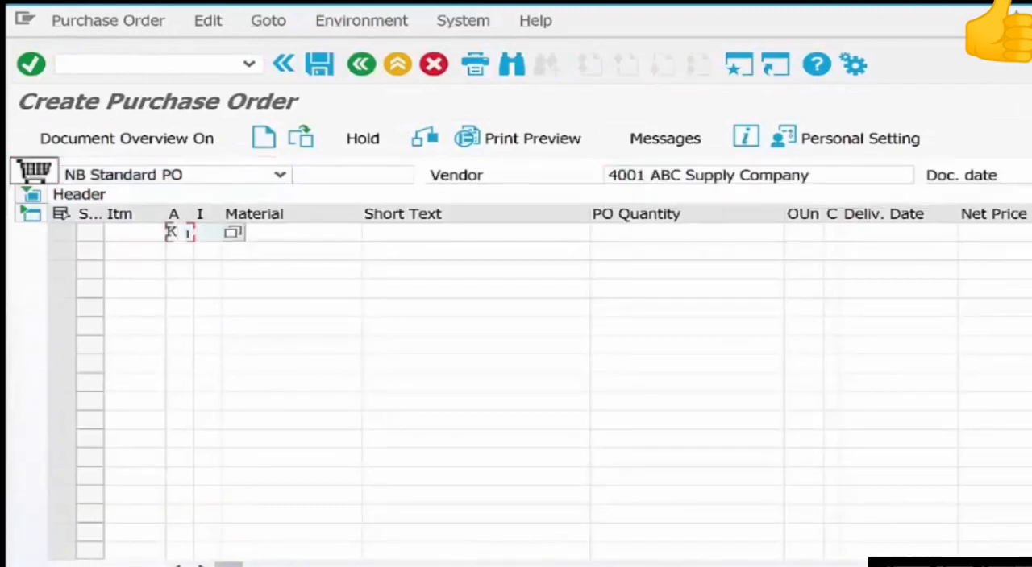
Complete the first order item with item category D, short text Pump Repair and a PO quantity of 1.
text(D)
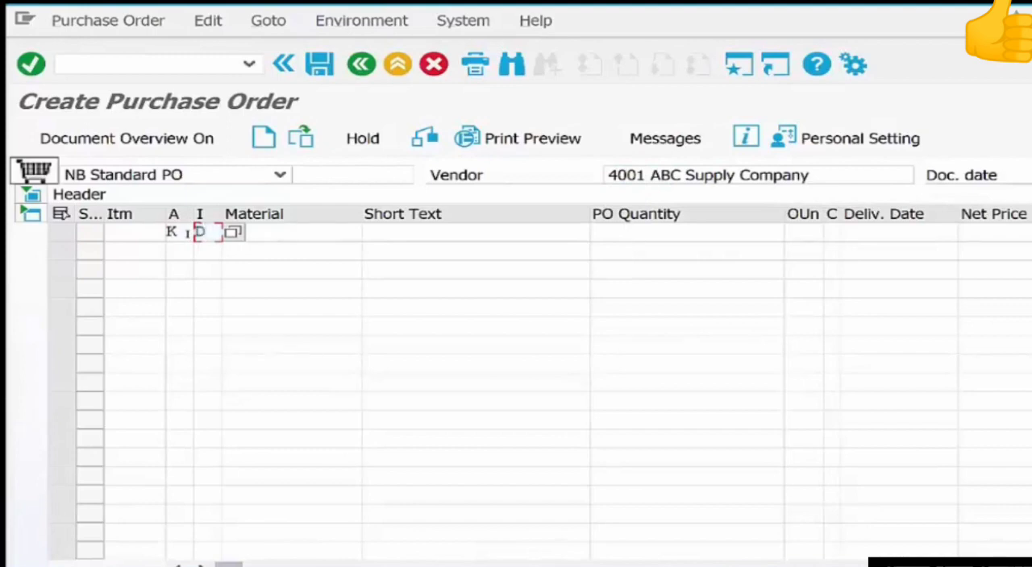
key(Tab)
key(Tab)
text(p)
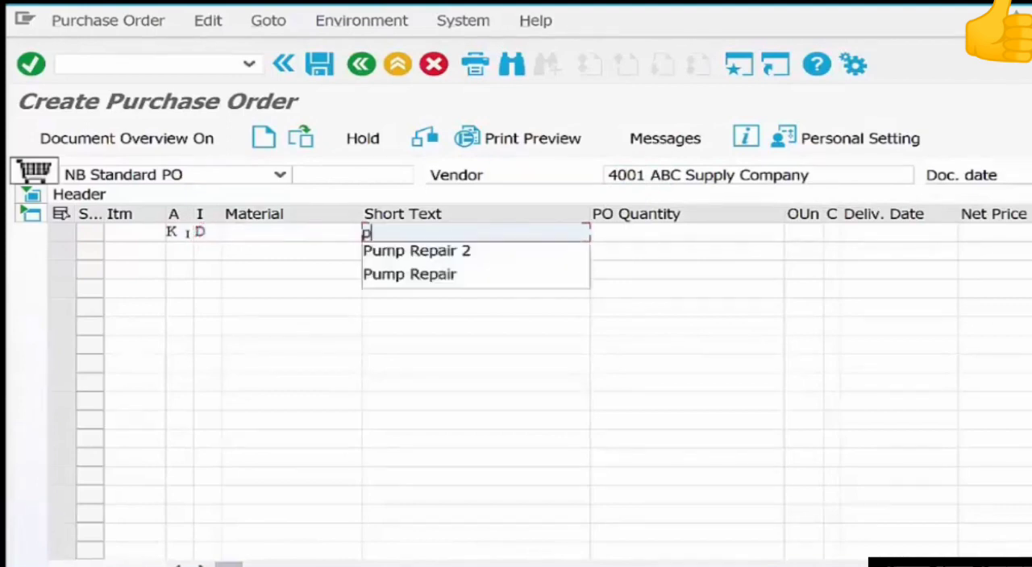
key(Down)
key(Down)
key(Return)
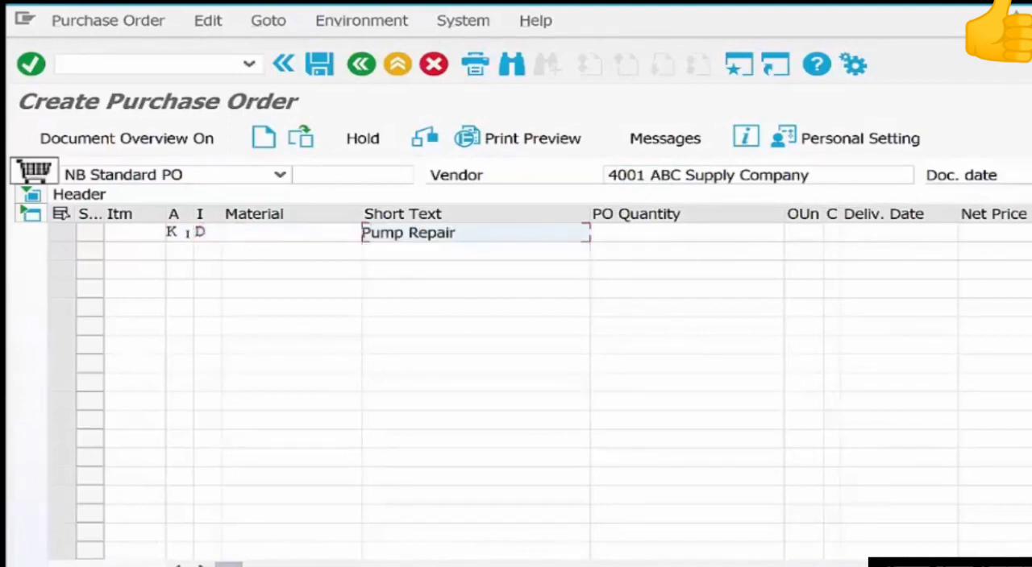
key(Tab)
text(1)
key(Return)
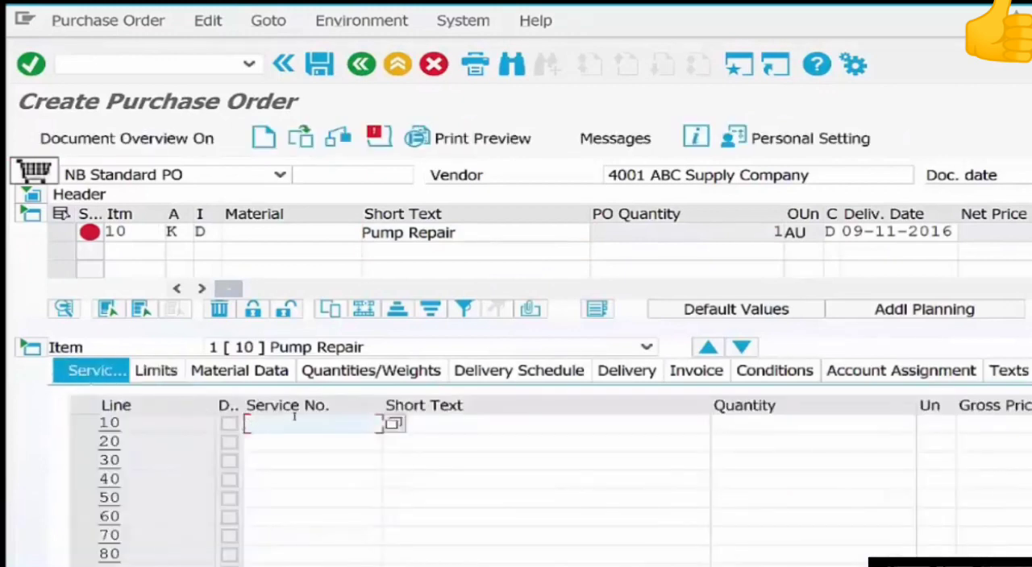
Add service elecserv-01 with a quantity of 1 on service line 10 of the Pump Repair item.
click(295, 420)
key(Down)
key(Down)
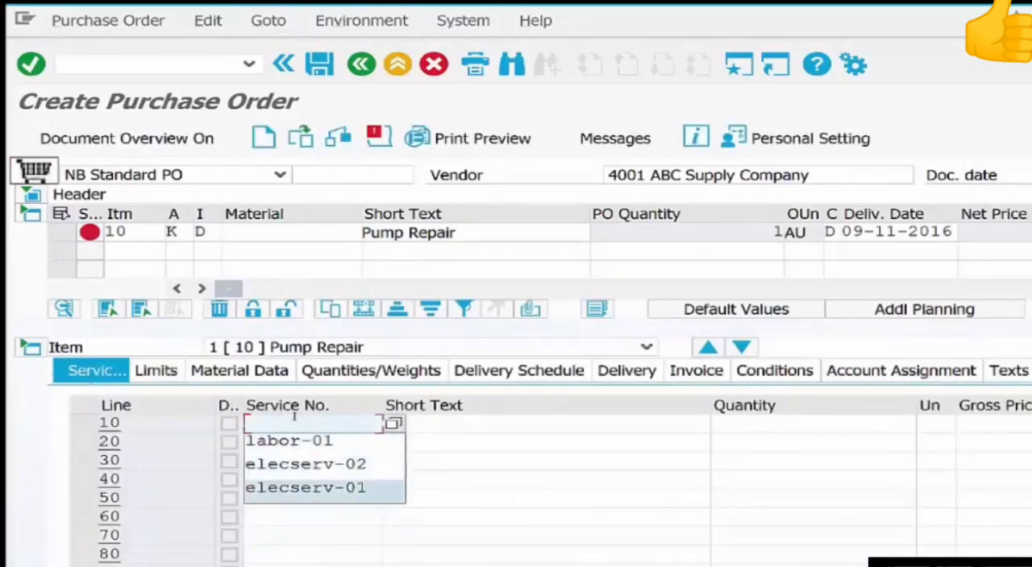
key(Return)
key(Tab)
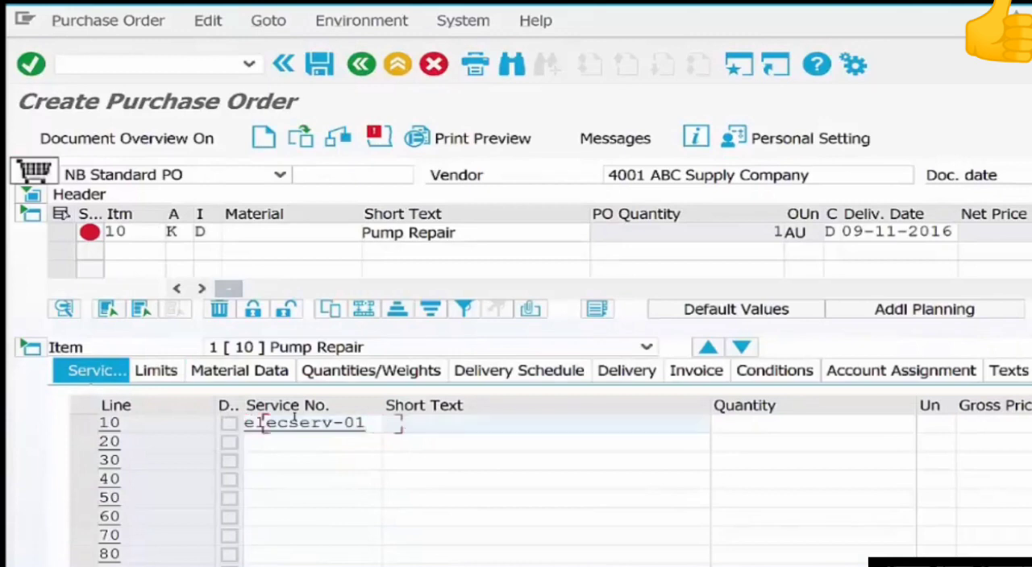
key(Tab)
text(1)
key(Return)
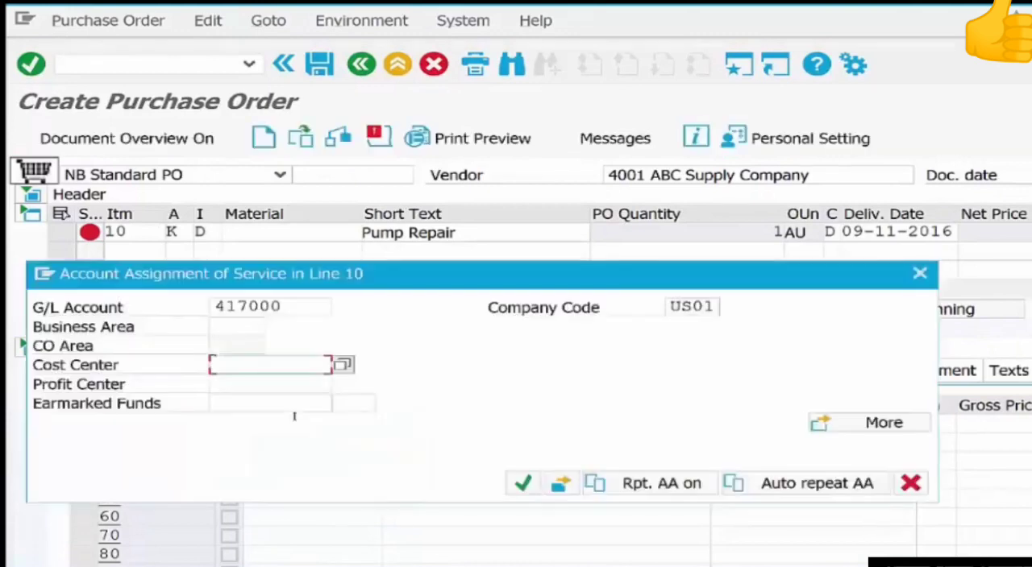
Assign cost center admin-01 to the service in line 10 and check the gross price determined for it.
key(Down)
key(Return)
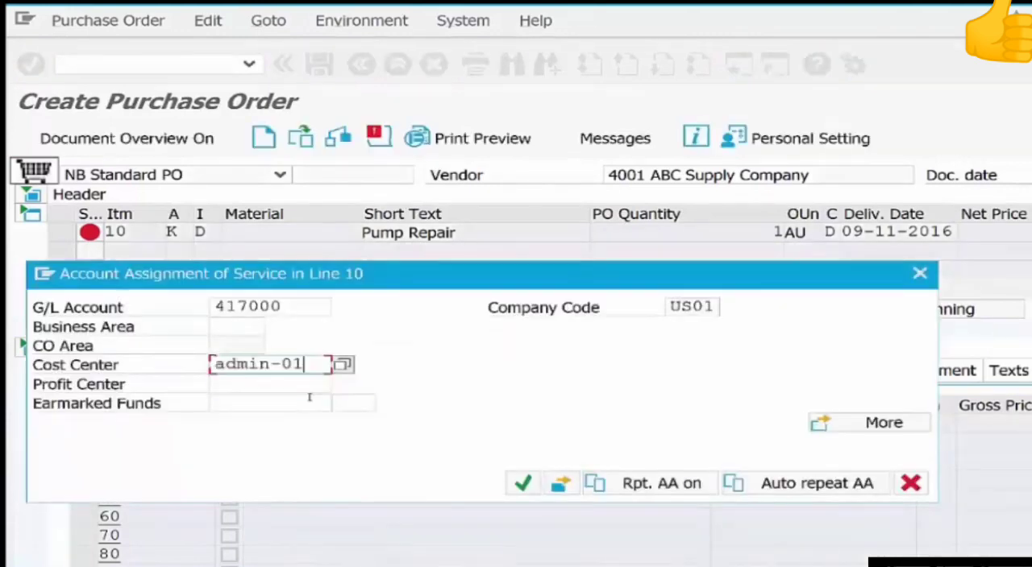
key(Return)
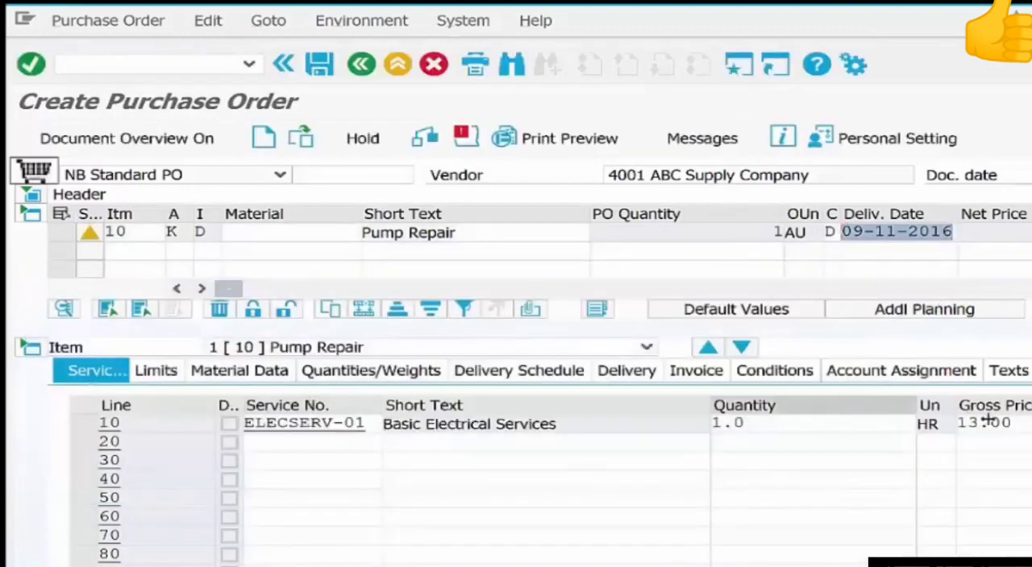
drag(1016, 424, 927, 428)
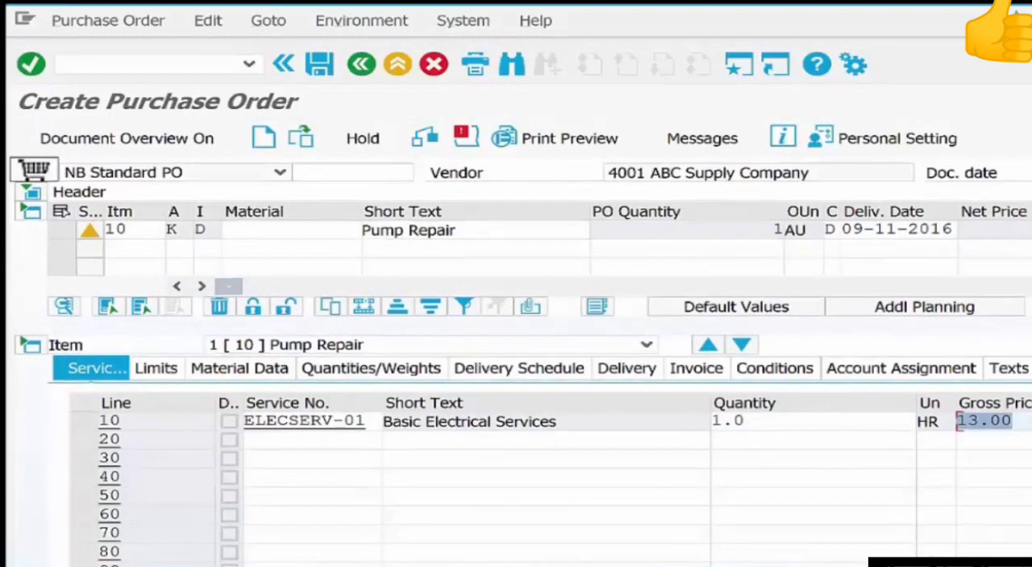
scroll(430, 489, down, 1)
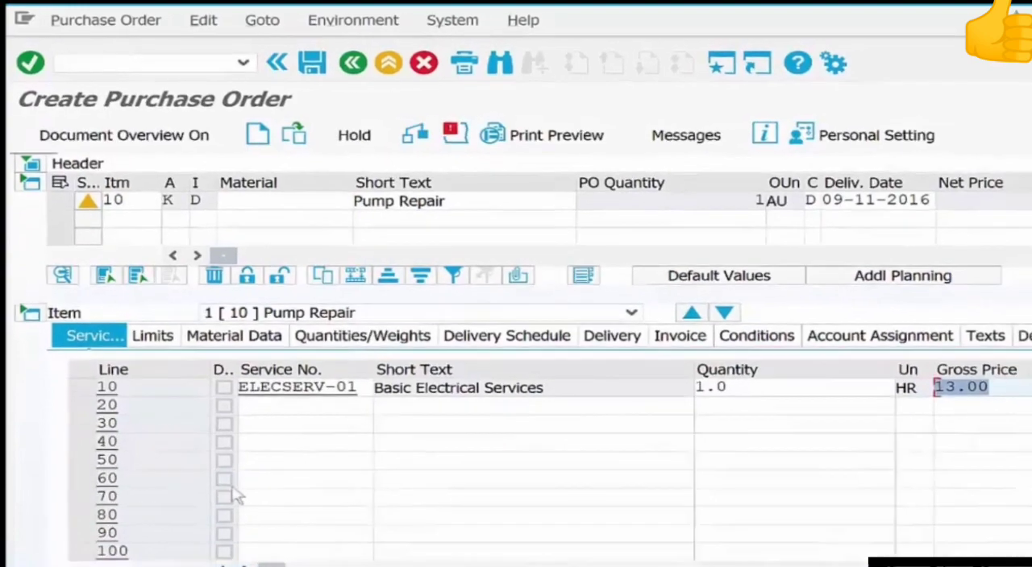